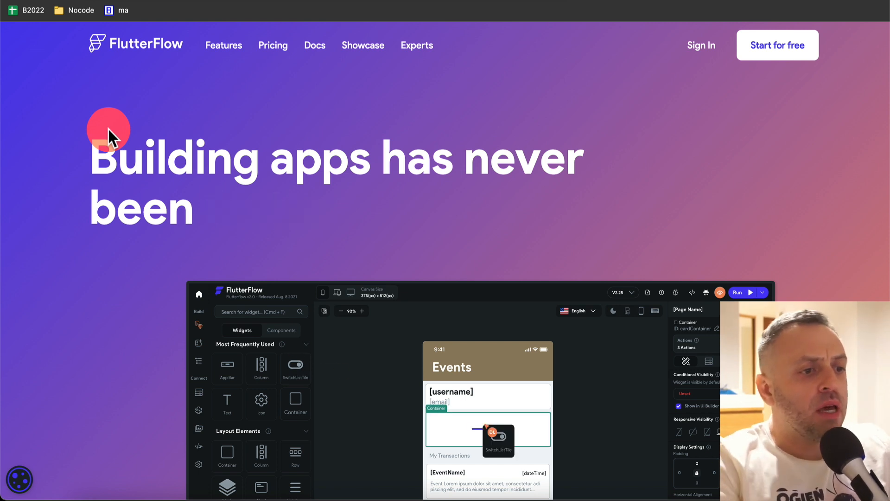
- Scroll the flutterflow.io landing page down to the 'Customize everything' Visual Action Builder section
{"action": "left_click", "coordinate": [112, 192]}
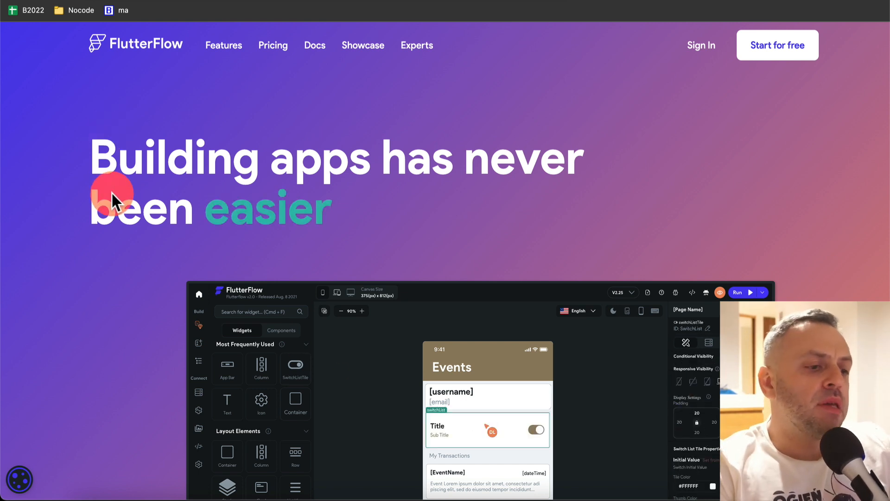
{"action": "scroll", "coordinate": [112, 193], "scroll_direction": "down", "scroll_amount": 5}
{"action": "left_click", "coordinate": [357, 281]}
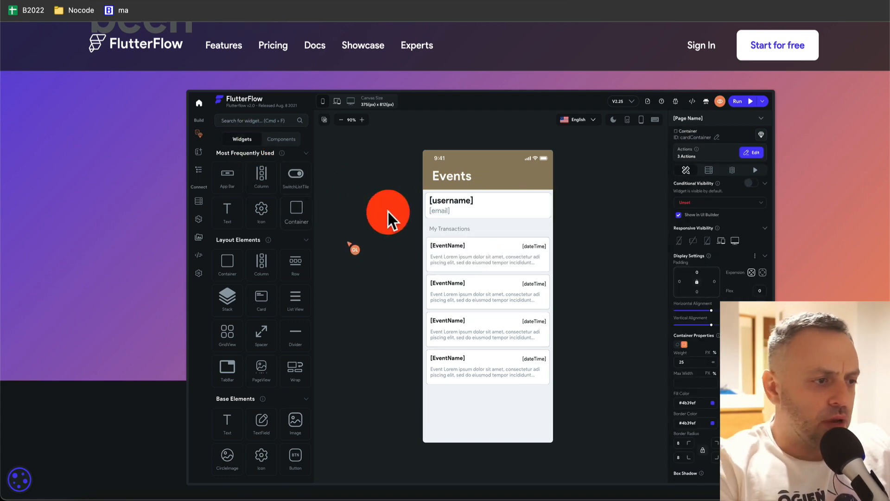
{"action": "scroll", "coordinate": [124, 210], "scroll_direction": "down", "scroll_amount": 10}
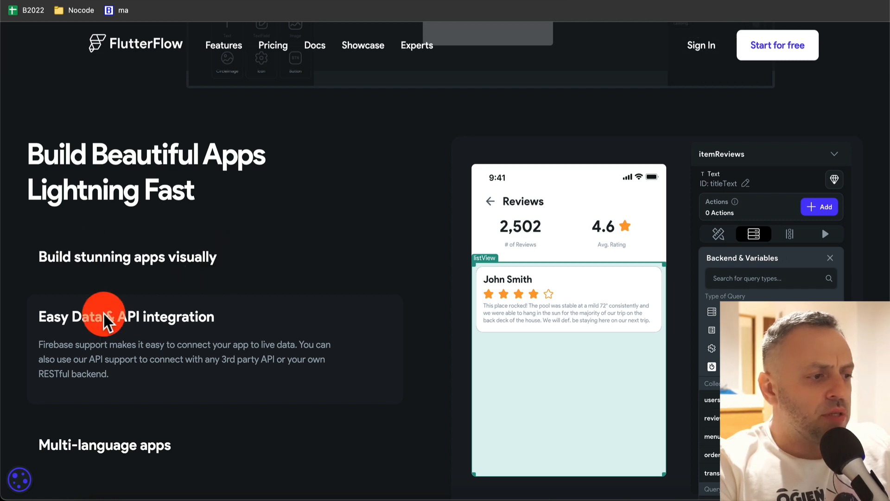
{"action": "scroll", "coordinate": [208, 331], "scroll_direction": "down", "scroll_amount": 3}
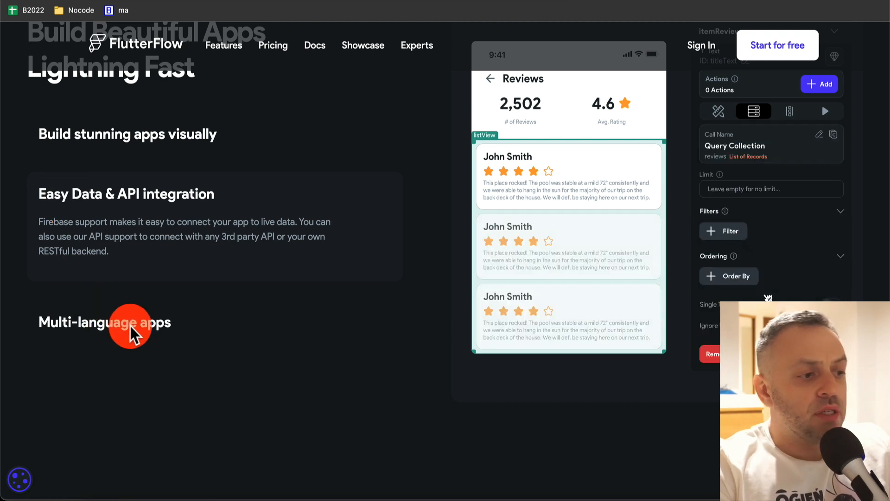
{"action": "scroll", "coordinate": [124, 320], "scroll_direction": "down", "scroll_amount": 10}
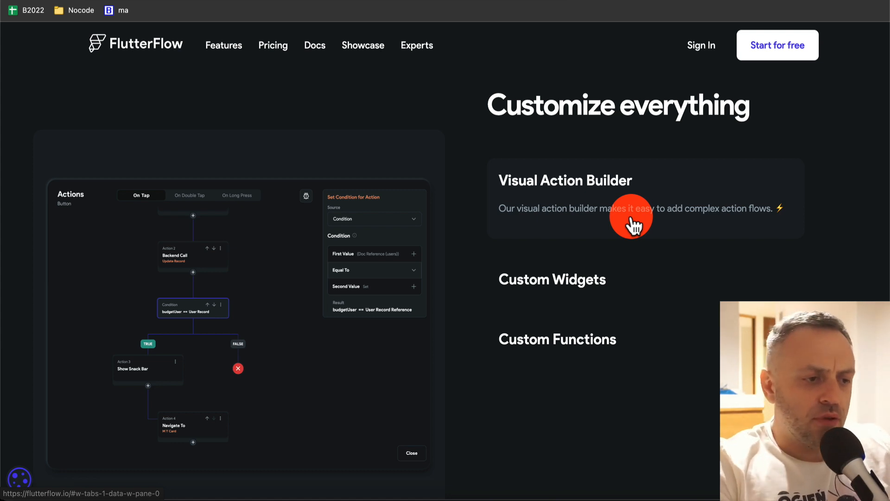
- Show the Custom Functions demo, then scroll toward the 'Deploy or Download Your Code' section
{"action": "scroll", "coordinate": [552, 358], "scroll_direction": "down", "scroll_amount": 3}
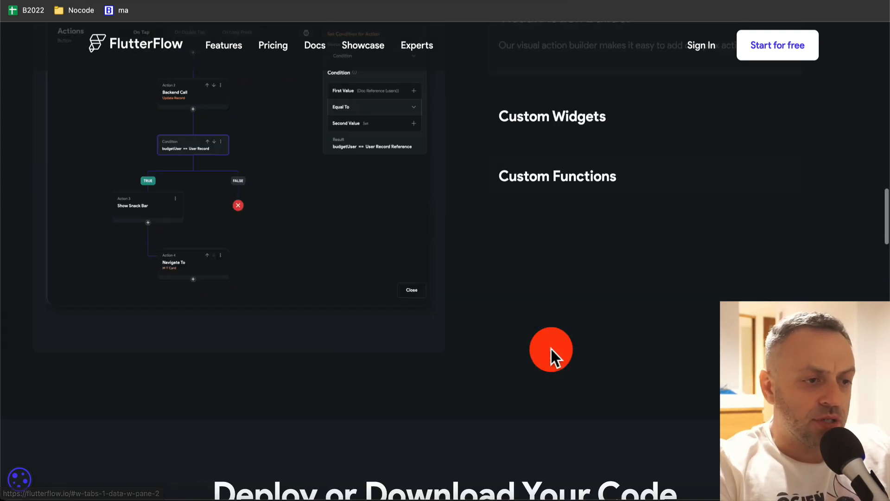
{"action": "scroll", "coordinate": [551, 349], "scroll_direction": "up", "scroll_amount": 2}
{"action": "left_click", "coordinate": [565, 284]}
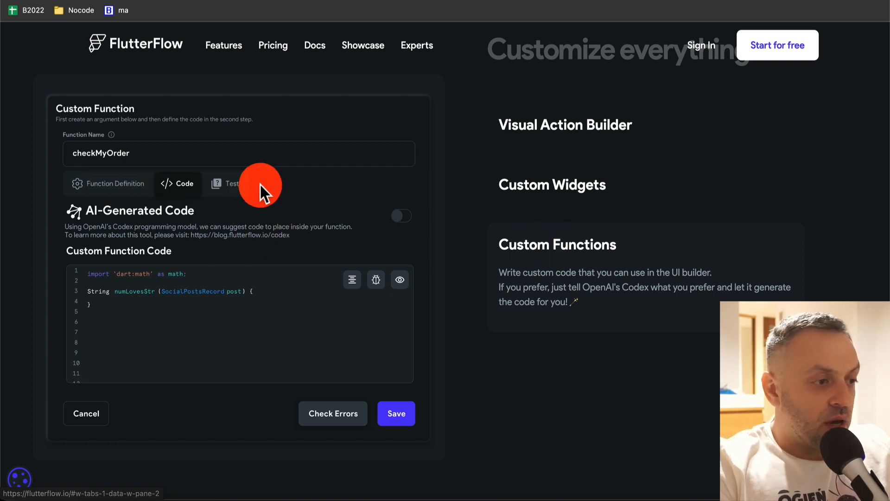
{"action": "scroll", "coordinate": [260, 184], "scroll_direction": "down", "scroll_amount": 10}
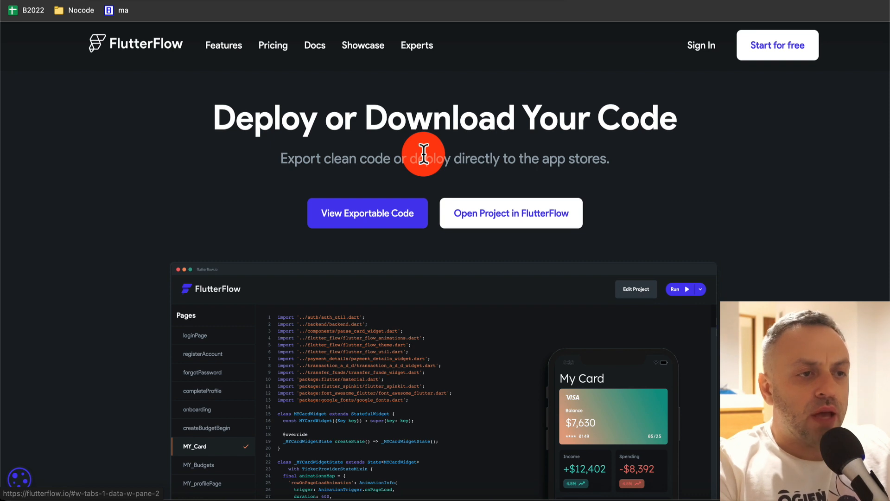
- Open the finWallet sample's exportable code and view the registerAccount page's Dart code
{"action": "left_click", "coordinate": [363, 219]}
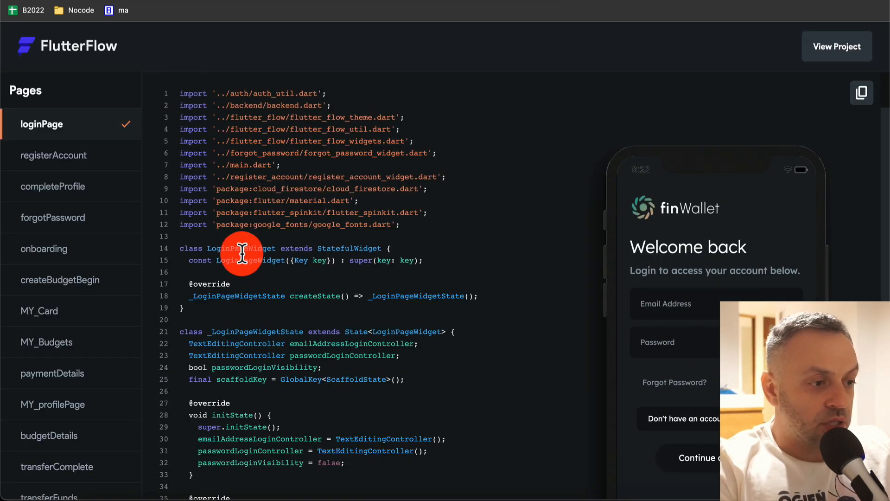
{"action": "scroll", "coordinate": [242, 254], "scroll_direction": "down", "scroll_amount": 20}
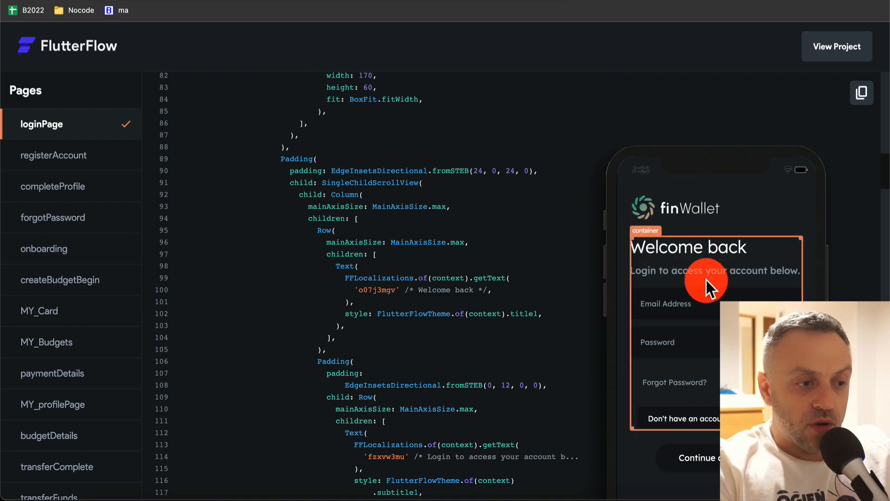
{"action": "scroll", "coordinate": [514, 261], "scroll_direction": "down", "scroll_amount": 15}
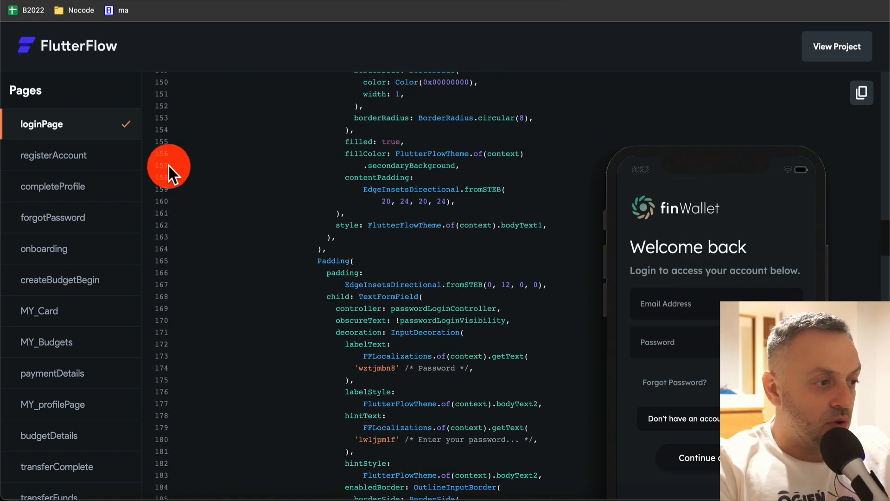
{"action": "left_click", "coordinate": [86, 156]}
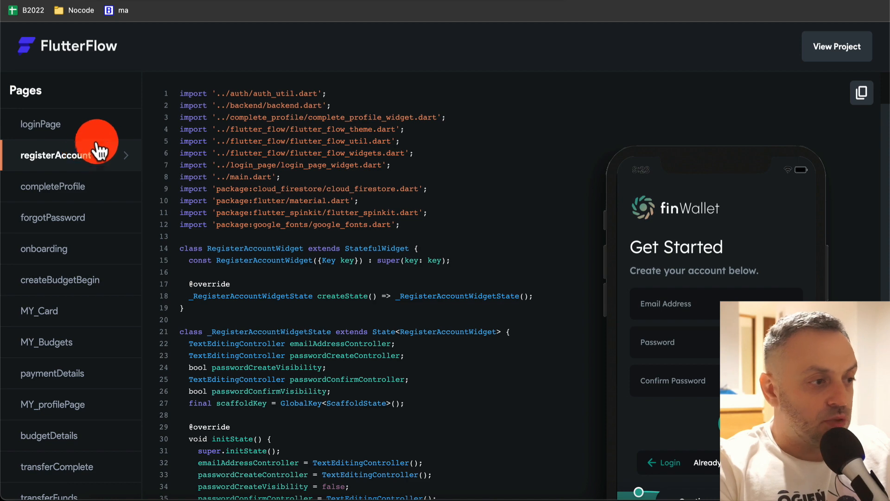
{"action": "scroll", "coordinate": [319, 180], "scroll_direction": "down", "scroll_amount": 15}
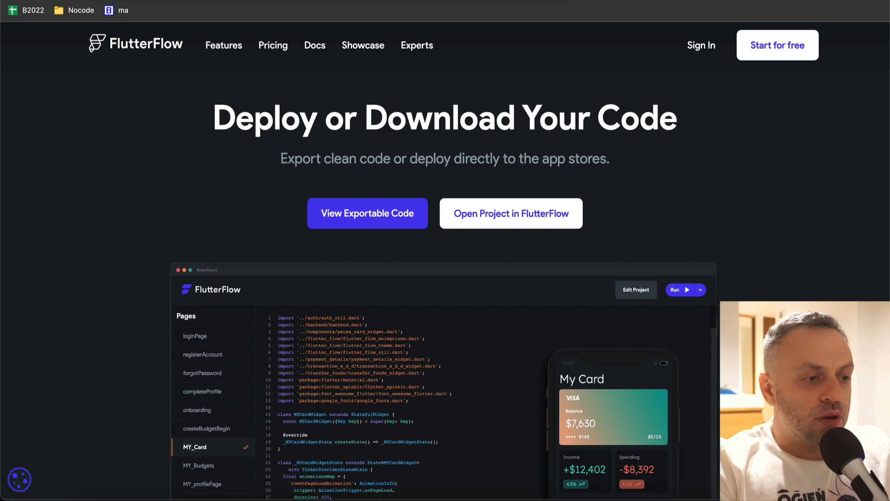
- Scroll past the templates and testimonials to the footer, then back up
{"action": "scroll", "coordinate": [133, 250], "scroll_direction": "down", "scroll_amount": 15}
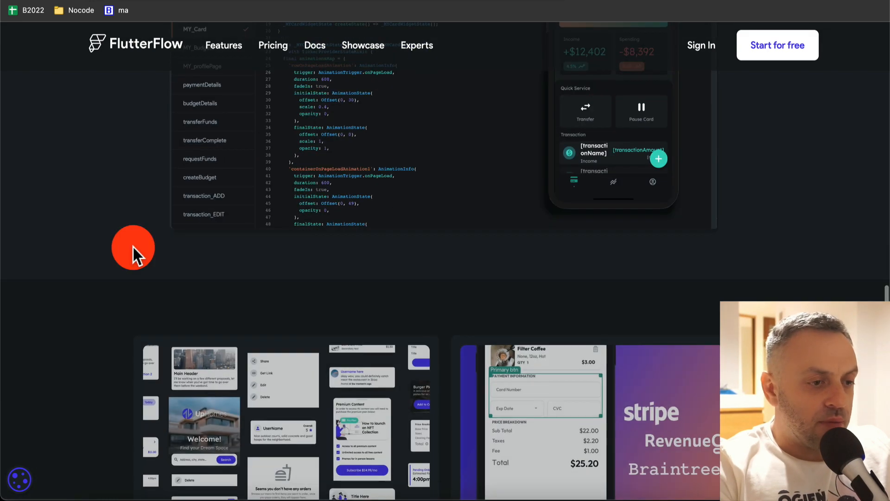
{"action": "scroll", "coordinate": [133, 246], "scroll_direction": "down", "scroll_amount": 1}
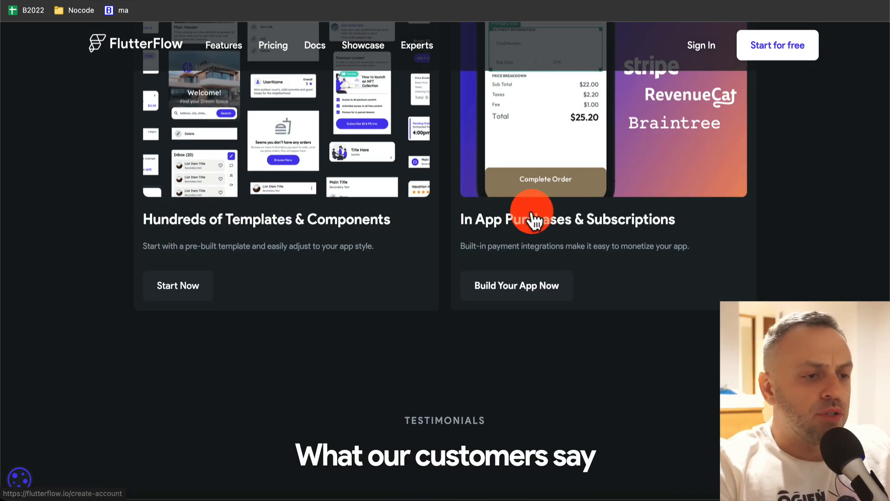
{"action": "scroll", "coordinate": [319, 282], "scroll_direction": "down", "scroll_amount": 5}
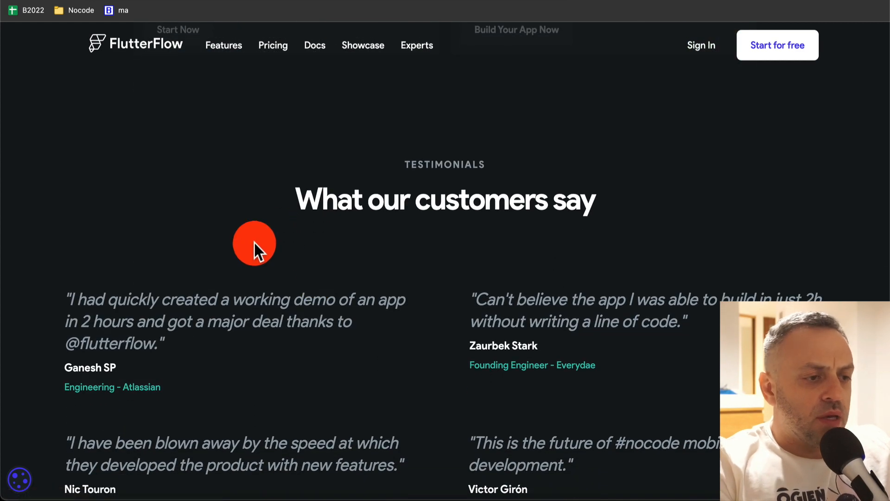
{"action": "scroll", "coordinate": [254, 243], "scroll_direction": "down", "scroll_amount": 10}
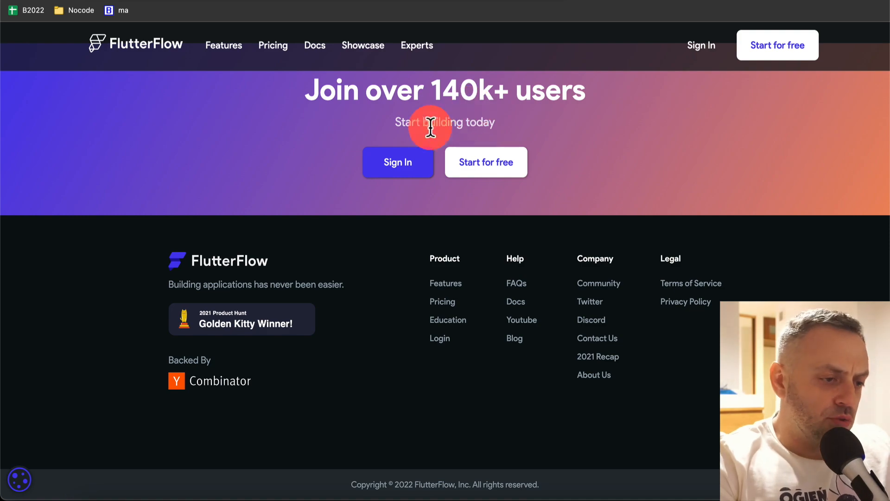
{"action": "scroll", "coordinate": [302, 193], "scroll_direction": "up", "scroll_amount": 20}
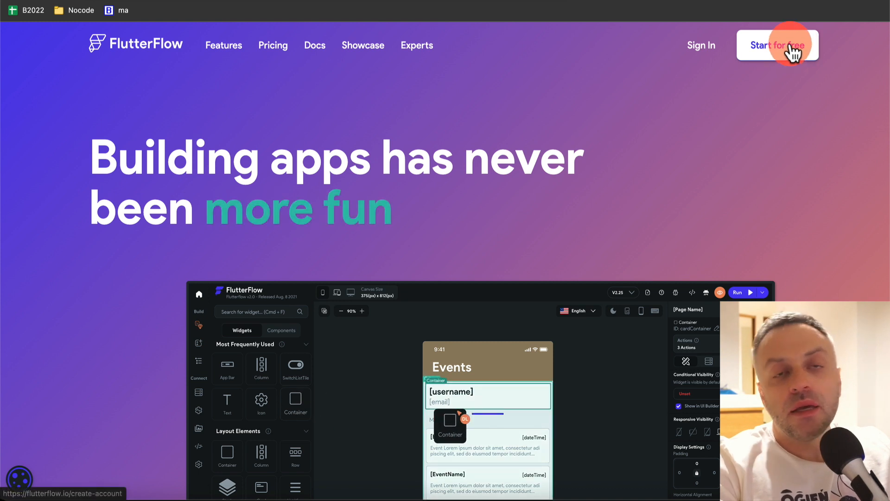
- Sign in and start a new project from the FlutterFlow dashboard
{"action": "left_click", "coordinate": [710, 48]}
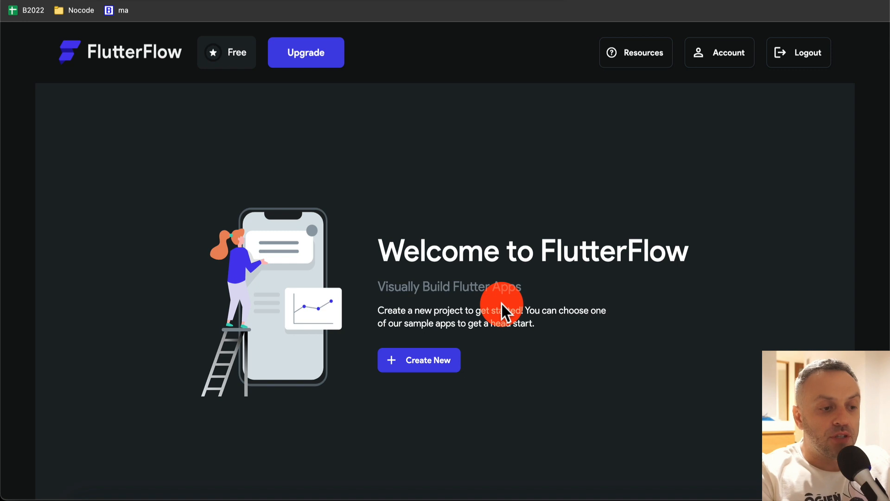
{"action": "left_click", "coordinate": [429, 365]}
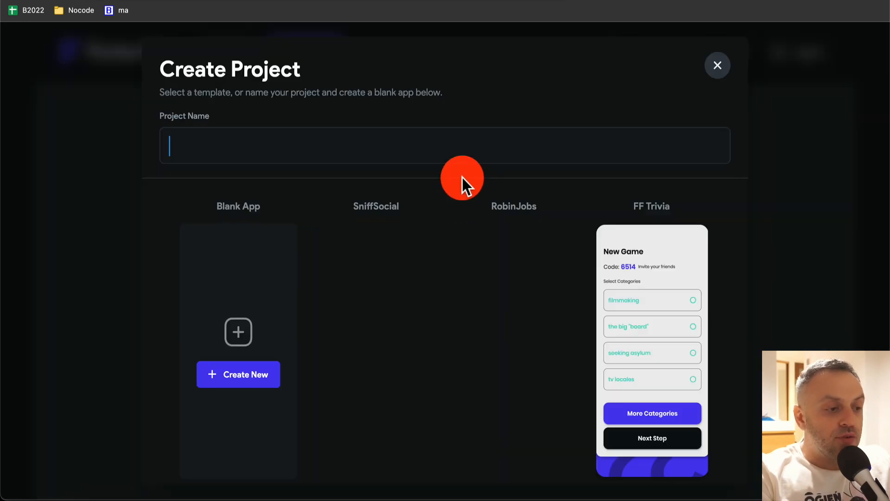
{"action": "mouse_move", "coordinate": [323, 285]}
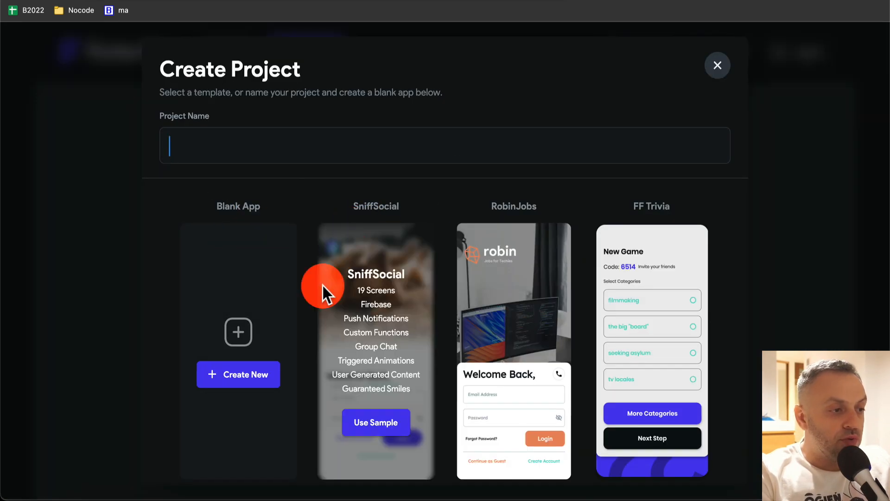
{"action": "scroll", "coordinate": [428, 282], "scroll_direction": "down", "scroll_amount": 7}
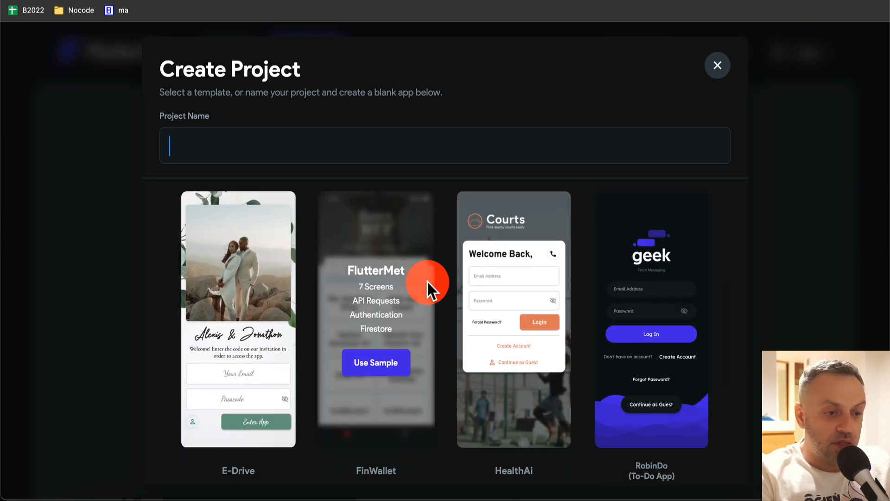
{"action": "scroll", "coordinate": [428, 282], "scroll_direction": "down", "scroll_amount": 3}
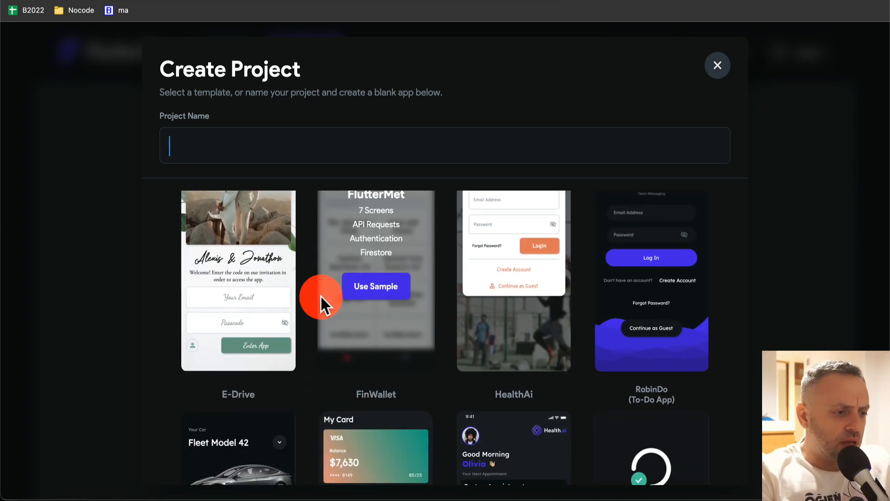
{"action": "scroll", "coordinate": [321, 295], "scroll_direction": "up", "scroll_amount": 10}
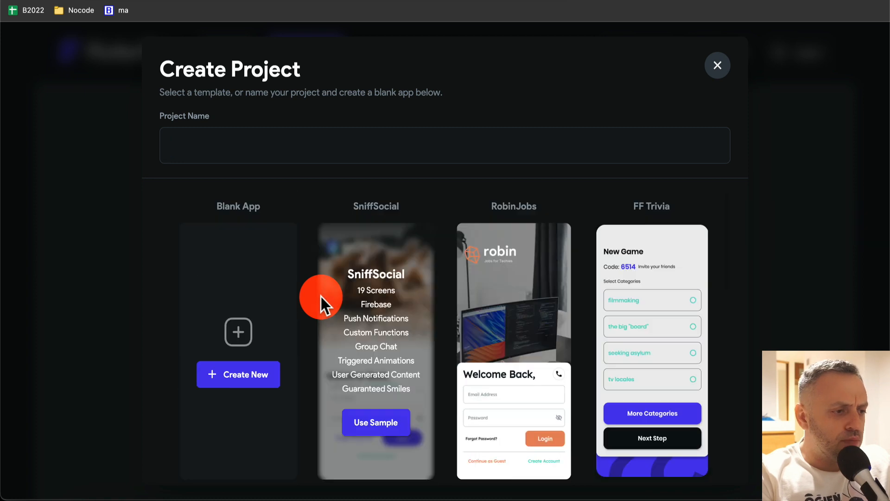
- Create a Blank App project named SampleFlutterApp
{"action": "left_click", "coordinate": [231, 381]}
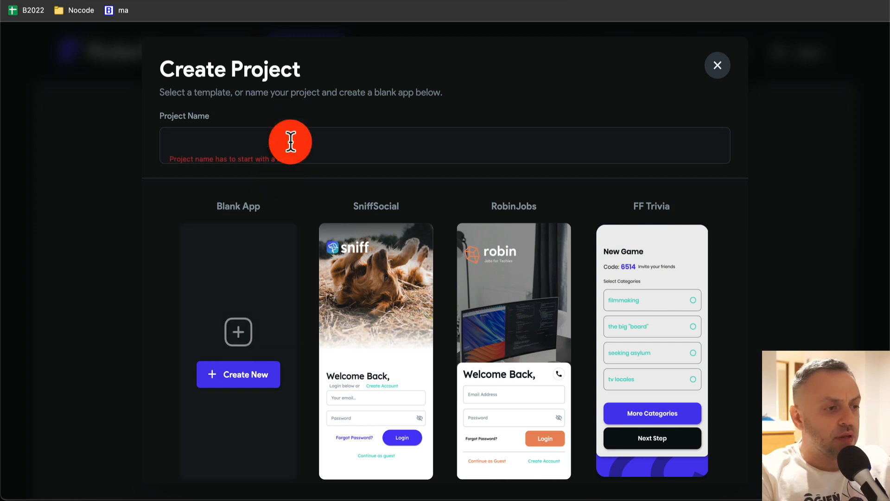
{"action": "type", "text": "SampleFlutterApp"}
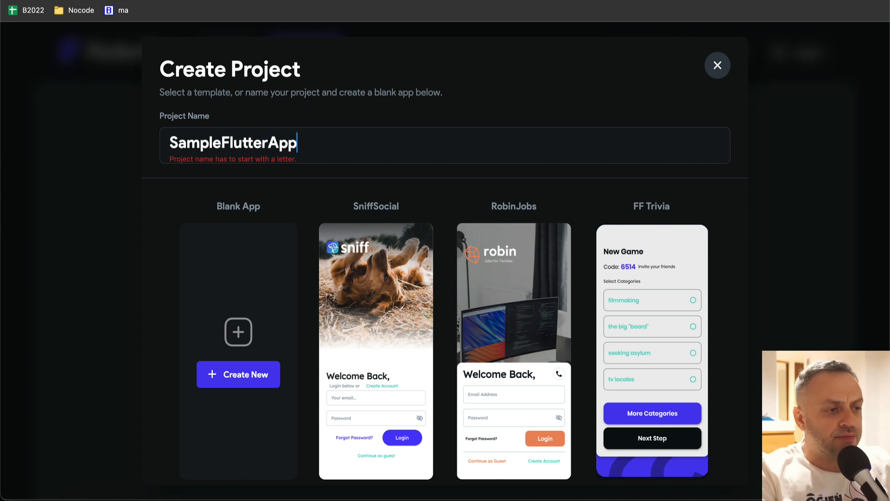
{"action": "scroll", "coordinate": [445, 260], "scroll_direction": "down", "scroll_amount": 1}
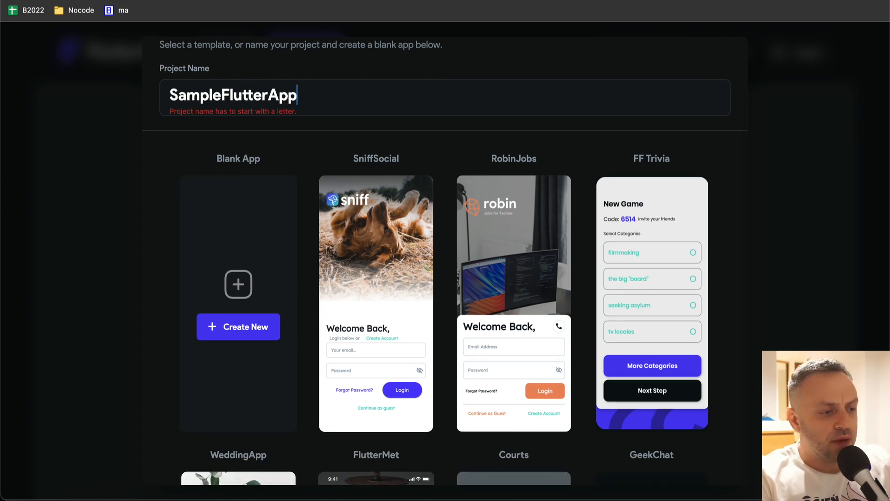
{"action": "left_click", "coordinate": [249, 327]}
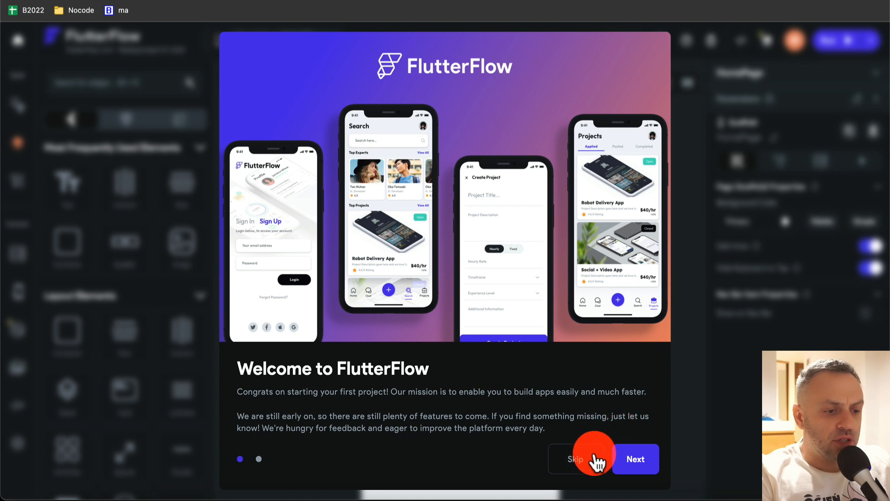
- Step through the Welcome dialog and choose Start Building
{"action": "left_click", "coordinate": [636, 460]}
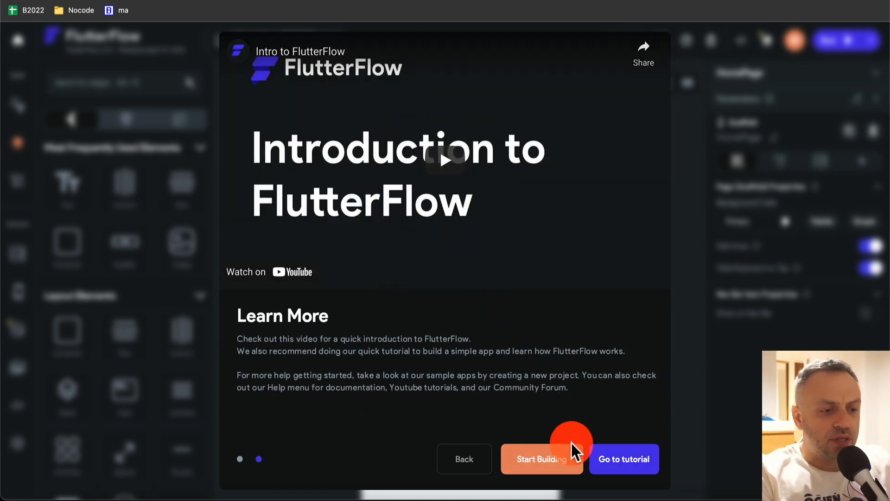
{"action": "left_click", "coordinate": [544, 466]}
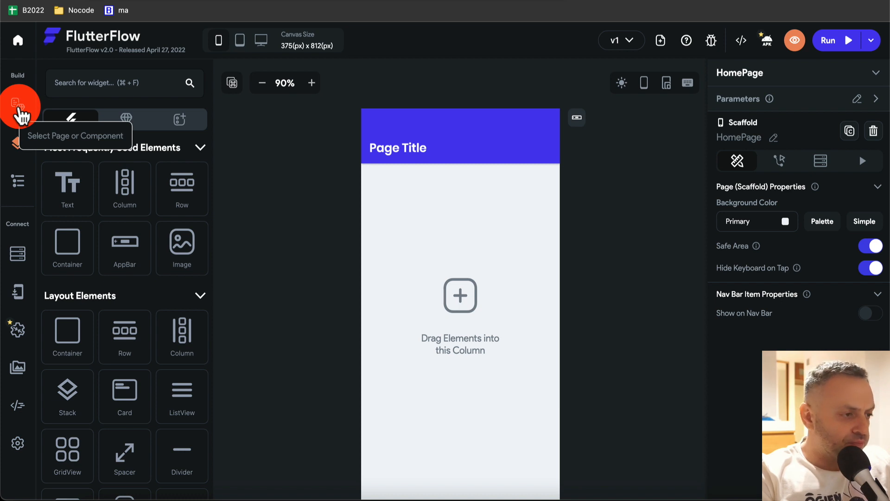
- Show the Pages list, glance at Components, and return to Pages listing only HomePage
{"action": "left_click", "coordinate": [20, 111]}
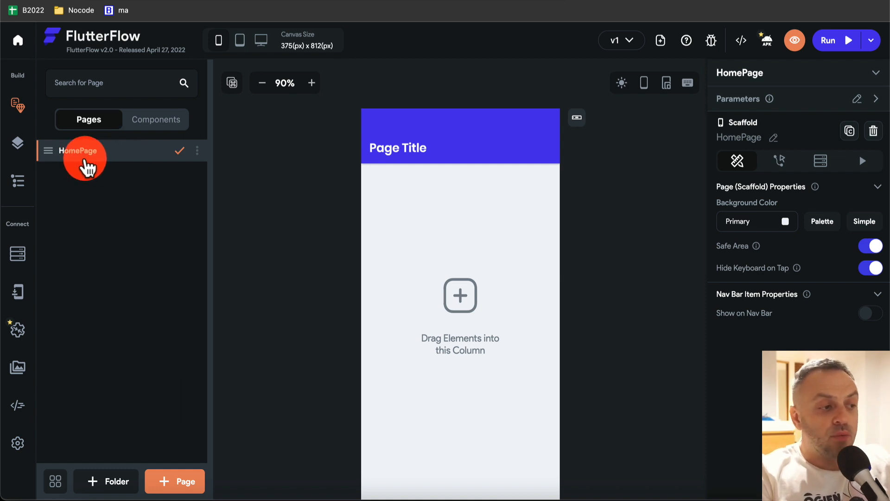
{"action": "left_click", "coordinate": [154, 120]}
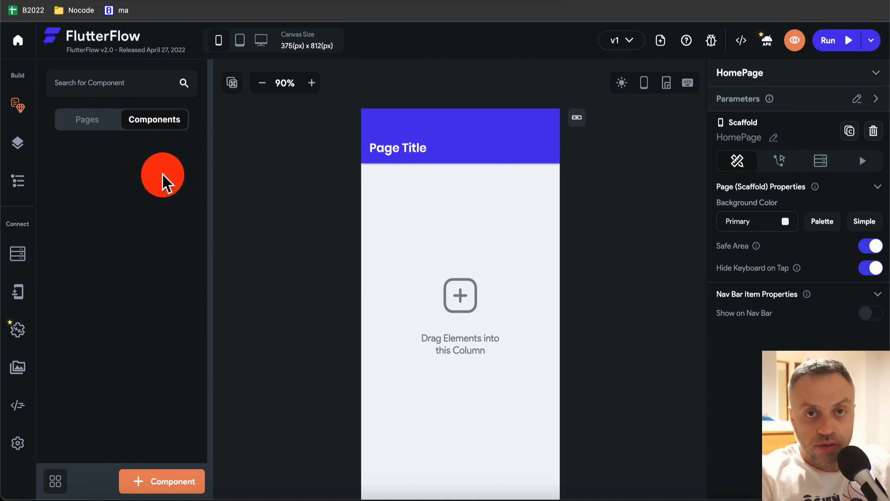
{"action": "left_click", "coordinate": [90, 122]}
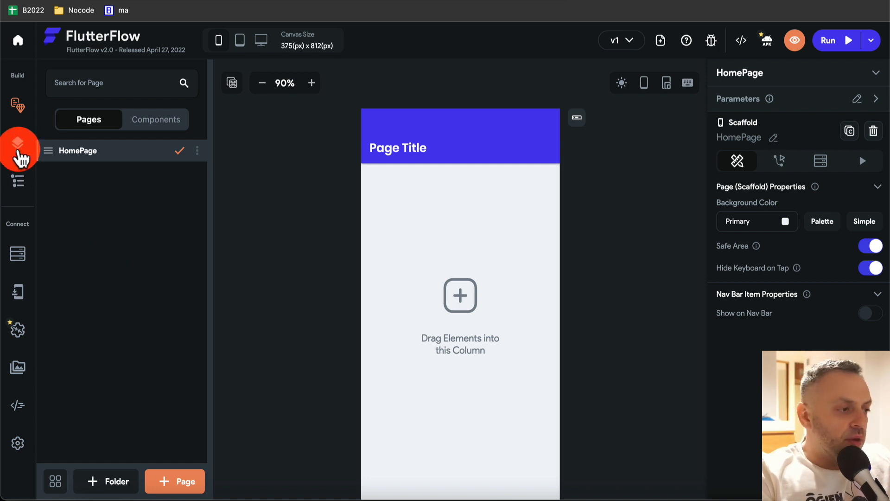
- Open the Widget Palette and scroll through its Text, Column, Row and Container elements
{"action": "left_click", "coordinate": [18, 147]}
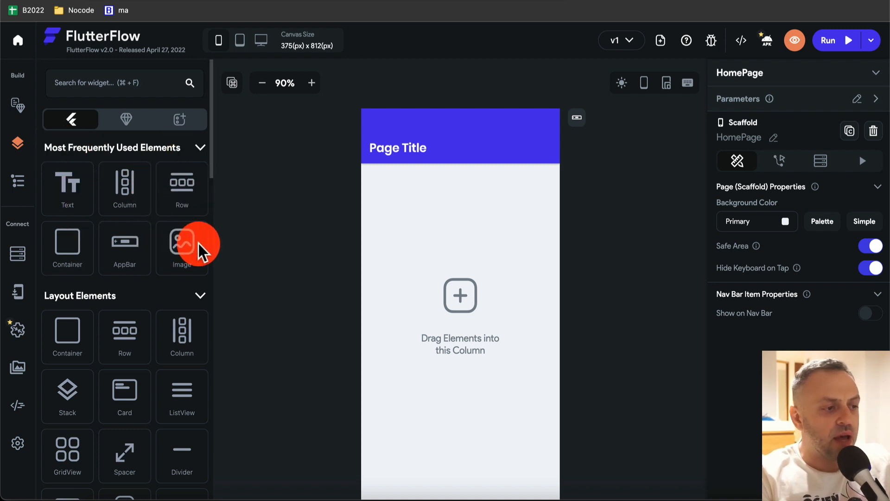
{"action": "scroll", "coordinate": [131, 278], "scroll_direction": "down", "scroll_amount": 3}
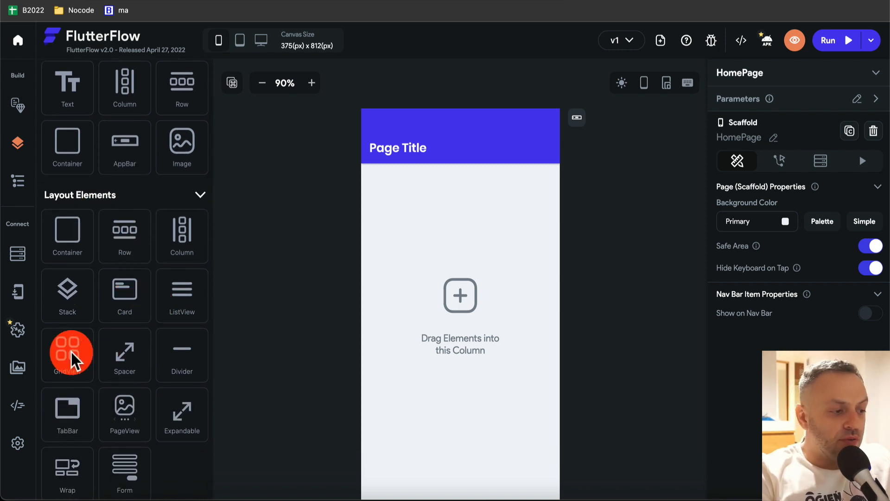
{"action": "scroll", "coordinate": [71, 356], "scroll_direction": "down", "scroll_amount": 3}
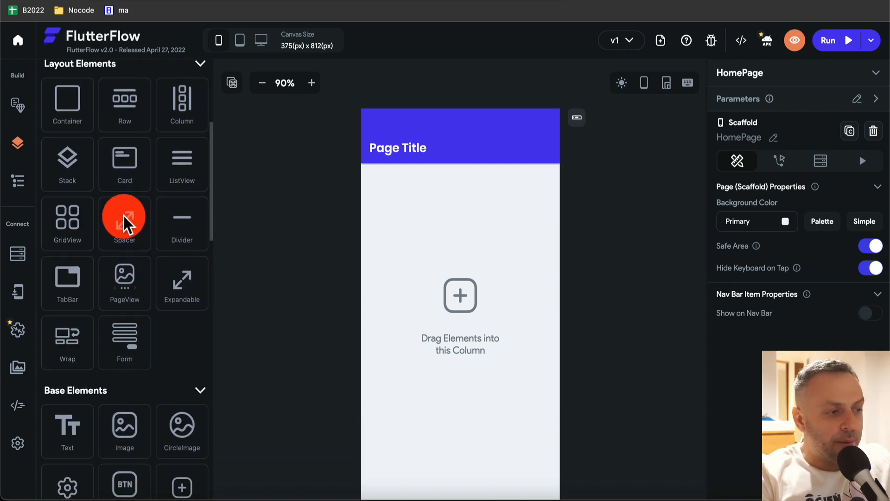
{"action": "scroll", "coordinate": [126, 222], "scroll_direction": "down", "scroll_amount": 3}
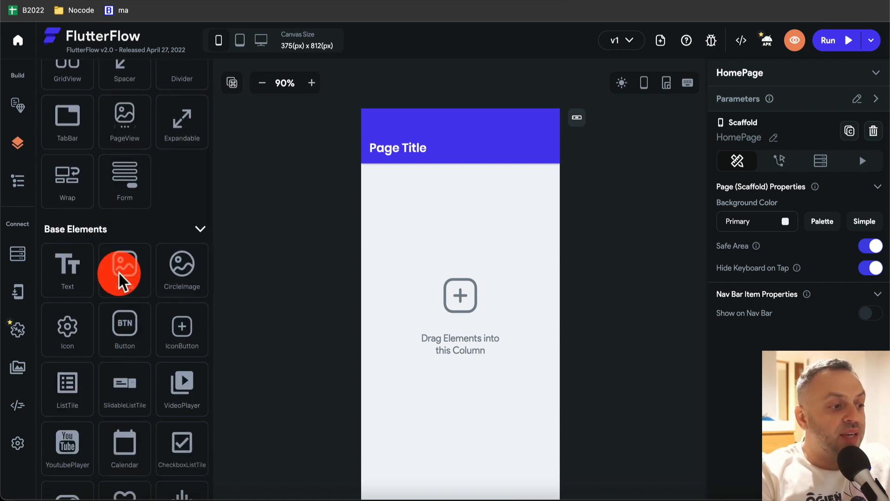
{"action": "scroll", "coordinate": [157, 361], "scroll_direction": "down", "scroll_amount": 2}
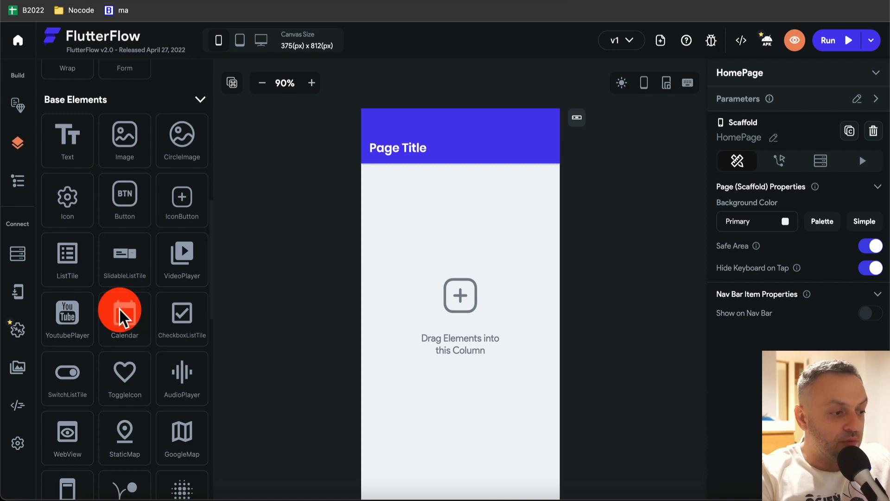
{"action": "scroll", "coordinate": [120, 309], "scroll_direction": "down", "scroll_amount": 1}
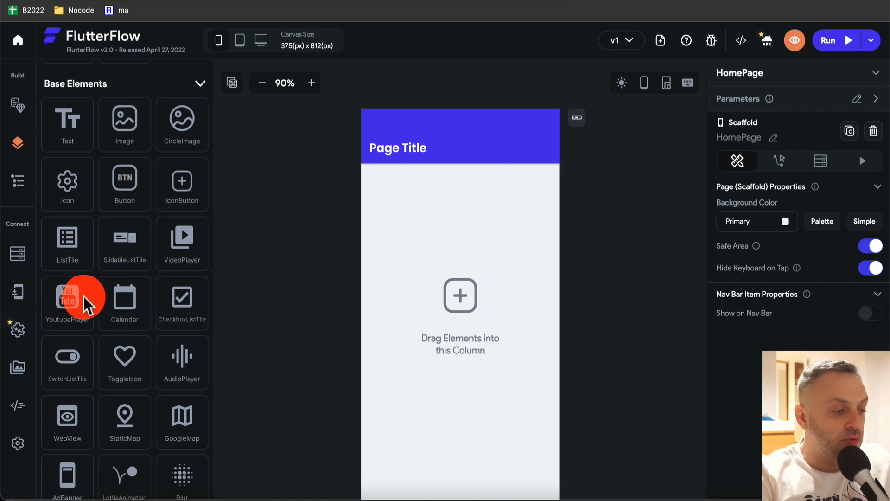
{"action": "scroll", "coordinate": [86, 304], "scroll_direction": "down", "scroll_amount": 3}
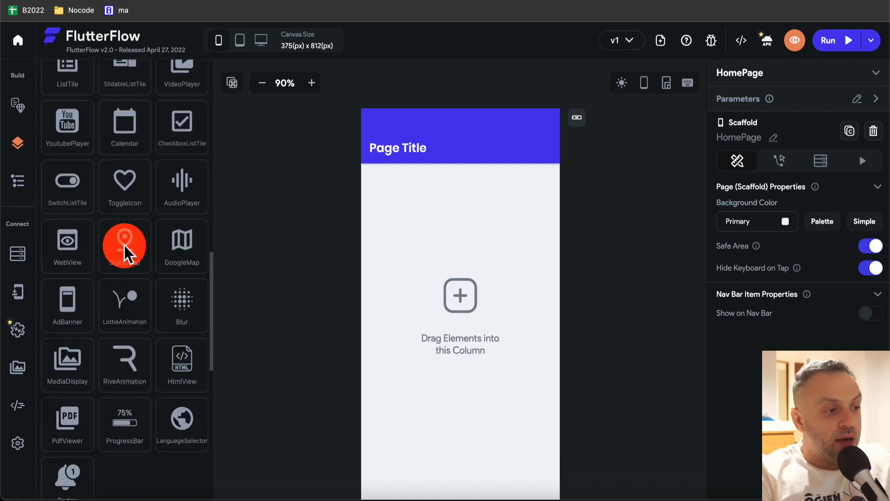
{"action": "scroll", "coordinate": [99, 129], "scroll_direction": "up", "scroll_amount": 5}
- Search the palette for 'map', then 'list', then clear the search box
{"action": "left_click", "coordinate": [128, 80]}
{"action": "type", "text": "ma"}
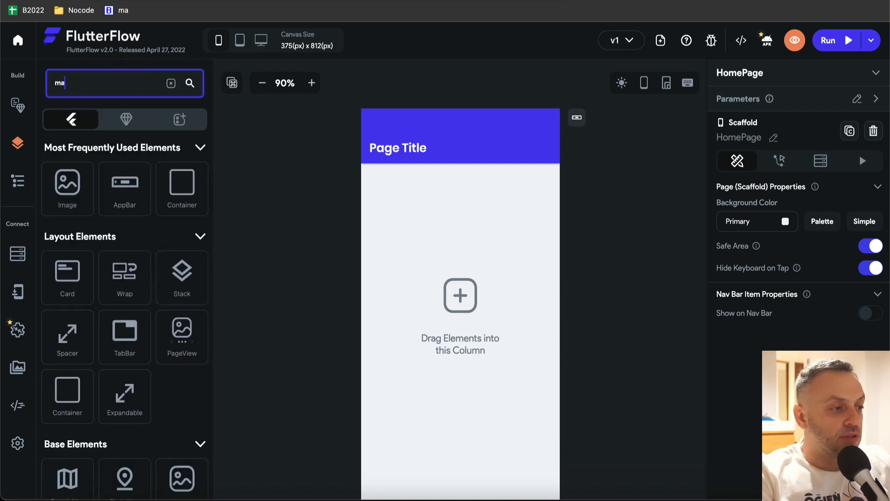
{"action": "type", "text": "p"}
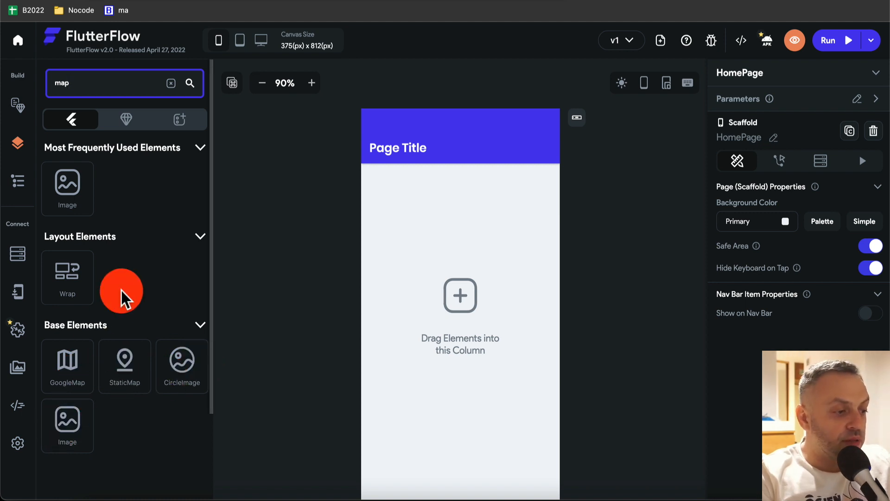
{"action": "key", "text": "ctrl+a"}
{"action": "type", "text": "lis"}
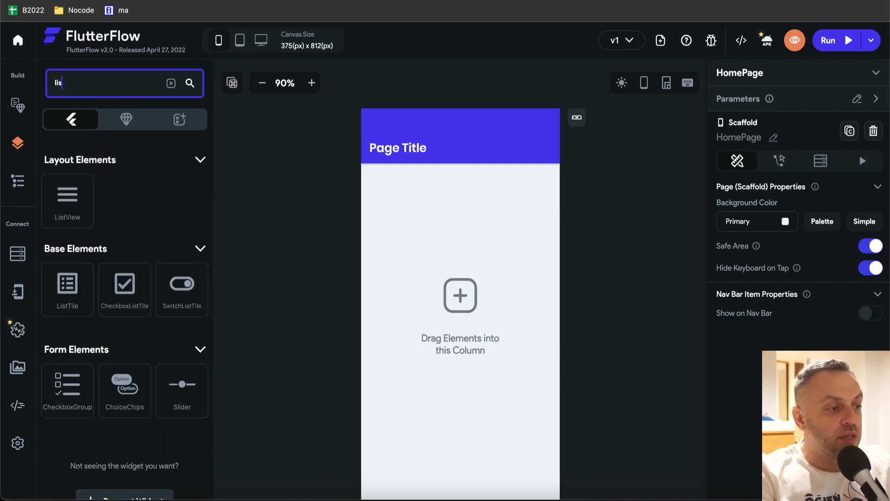
{"action": "type", "text": "t"}
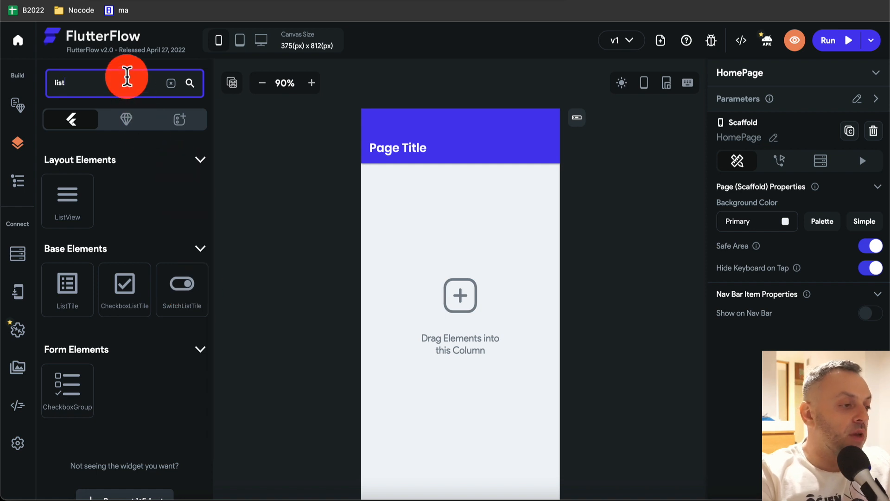
{"action": "double_click", "coordinate": [127, 77]}
{"action": "key", "text": "BackSpace"}
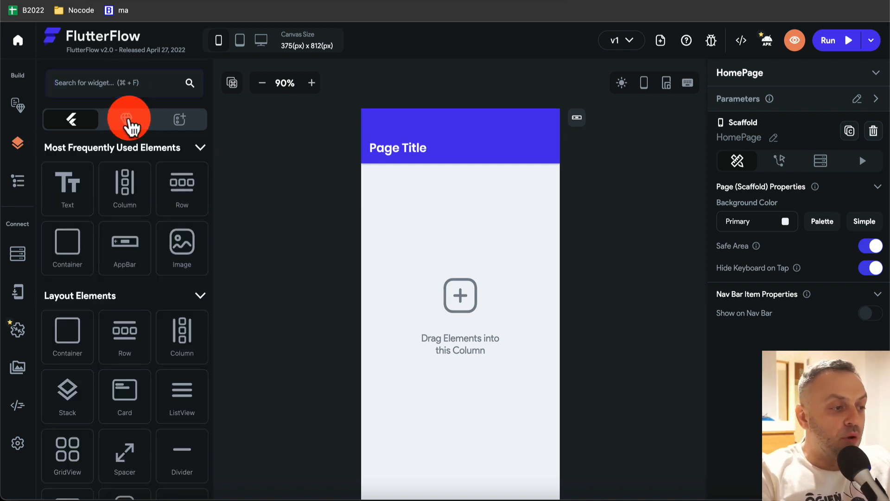
{"action": "left_click", "coordinate": [127, 121]}
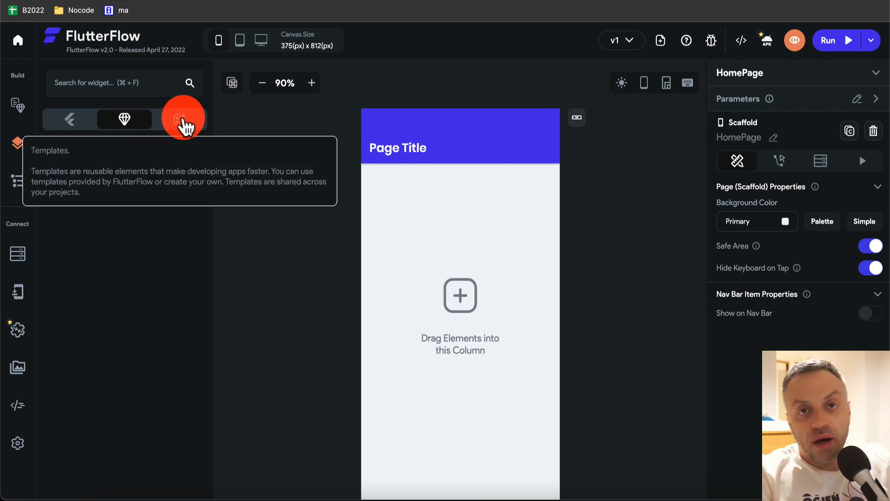
{"action": "left_click", "coordinate": [182, 121]}
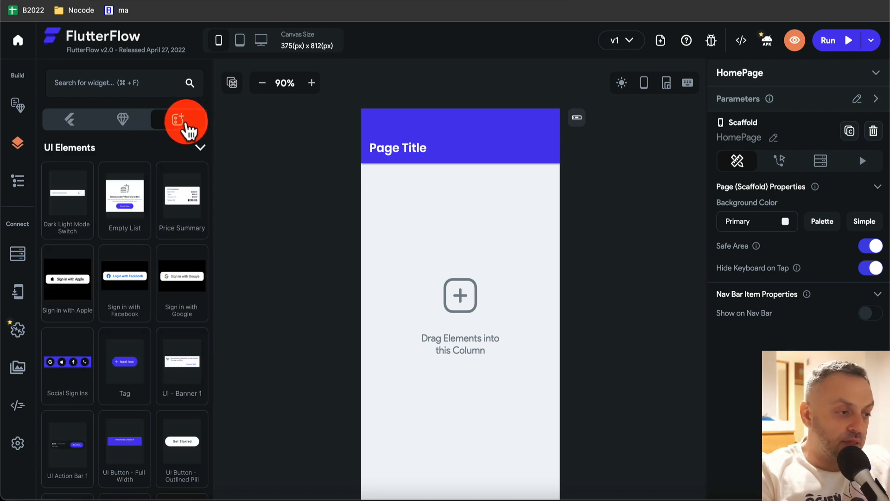
{"action": "left_click", "coordinate": [124, 120]}
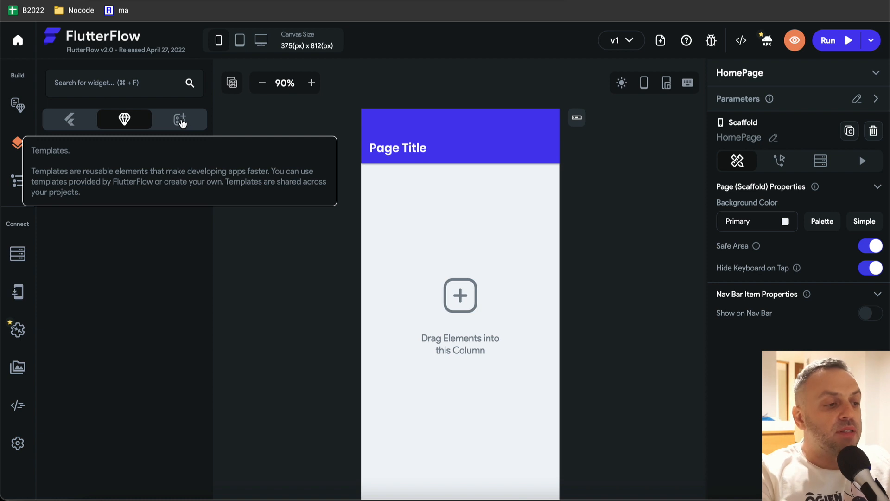
{"action": "left_click", "coordinate": [182, 121]}
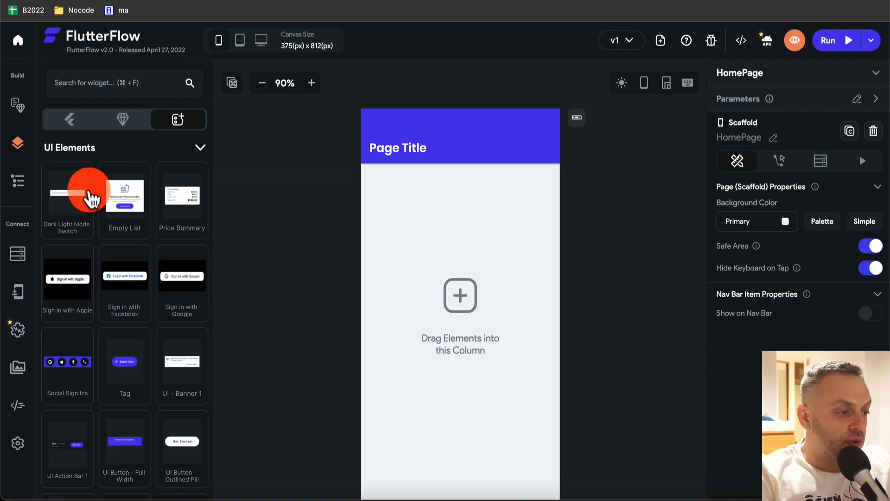
{"action": "mouse_move", "coordinate": [128, 203]}
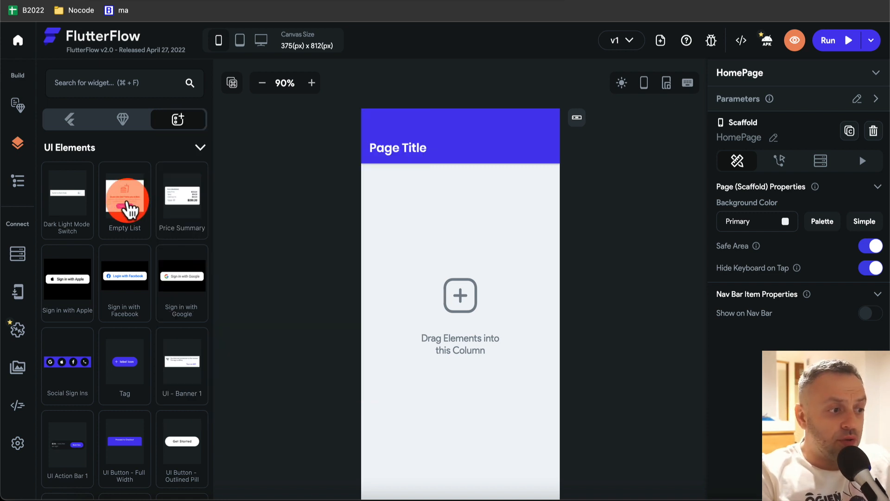
{"action": "scroll", "coordinate": [130, 334], "scroll_direction": "down", "scroll_amount": 5}
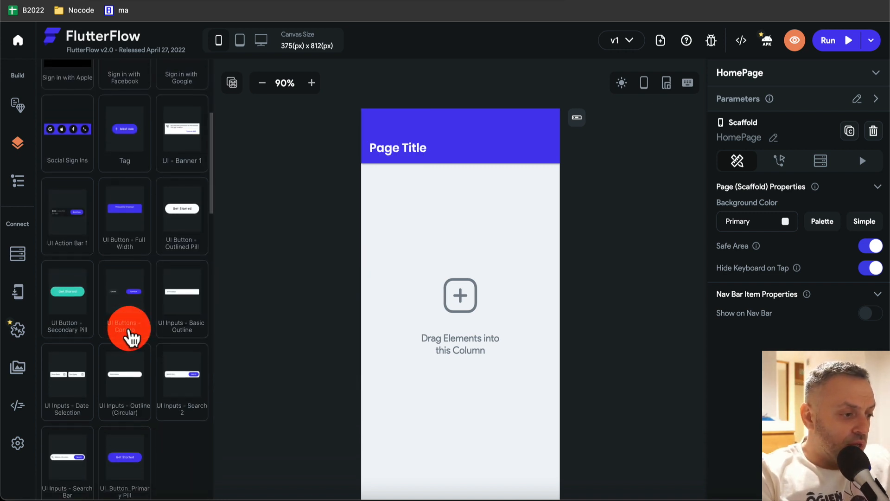
{"action": "scroll", "coordinate": [121, 185], "scroll_direction": "up", "scroll_amount": 5}
{"action": "left_click", "coordinate": [71, 122]}
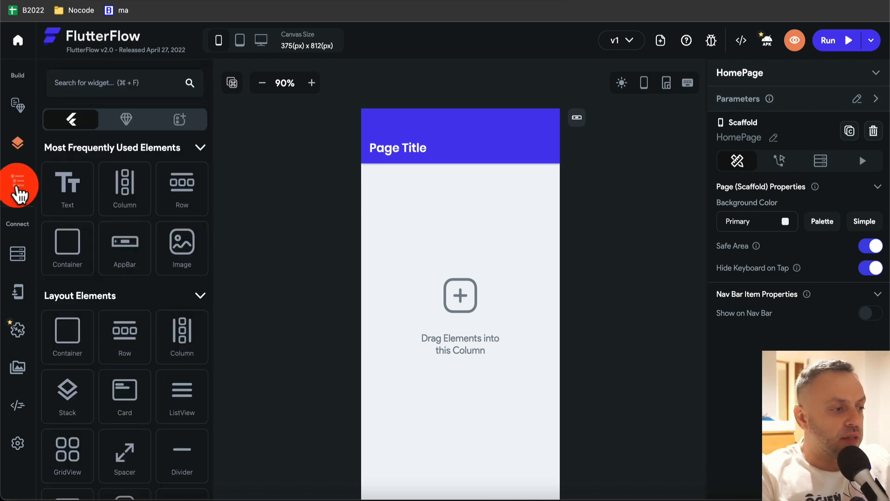
- Inspect HomePage's widget tree: the page, body Column, AppBar and Page Title text, then open Firestore
{"action": "left_click", "coordinate": [20, 189]}
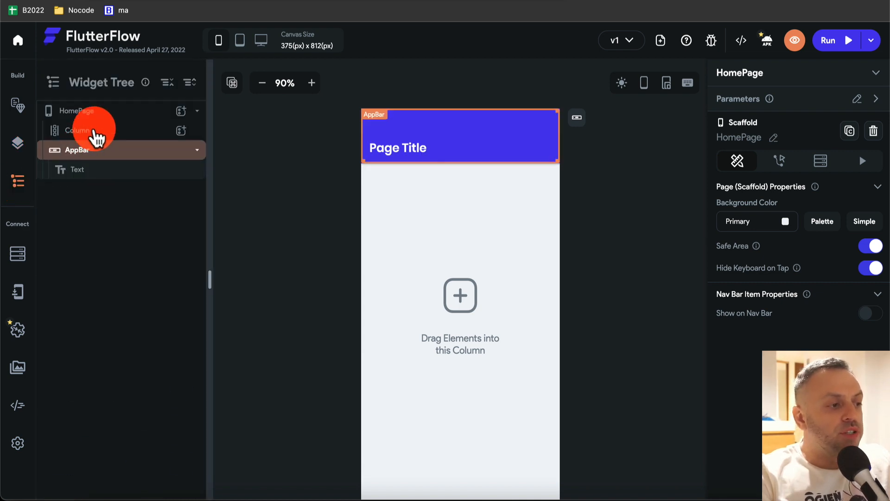
{"action": "left_click", "coordinate": [96, 116]}
{"action": "left_click", "coordinate": [88, 131]}
{"action": "left_click", "coordinate": [75, 168]}
{"action": "left_click", "coordinate": [67, 114]}
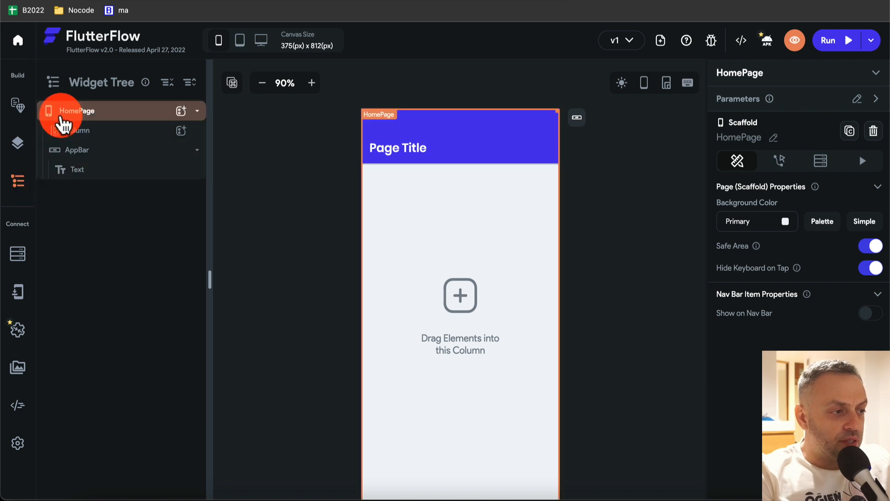
{"action": "left_click", "coordinate": [93, 153]}
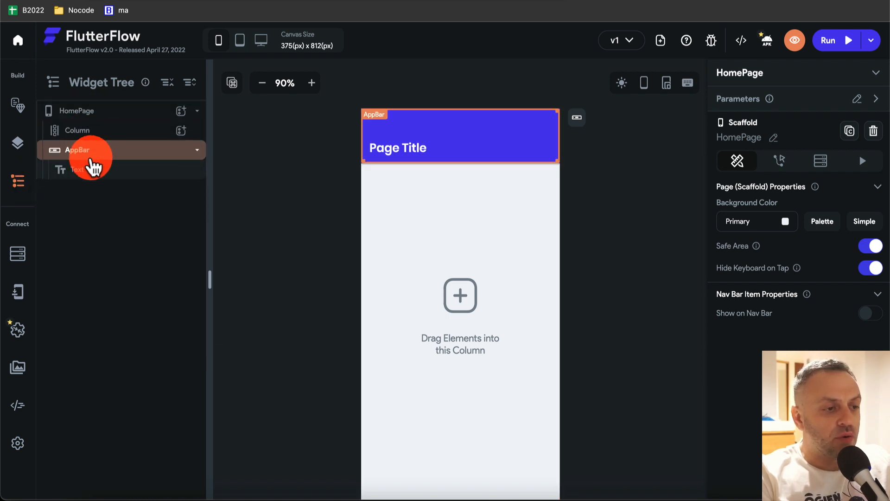
{"action": "left_click", "coordinate": [89, 131]}
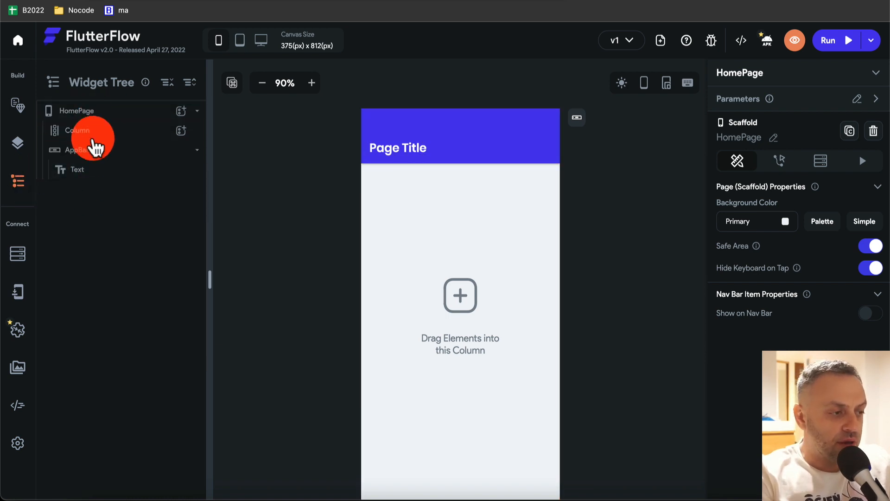
{"action": "left_click", "coordinate": [97, 114]}
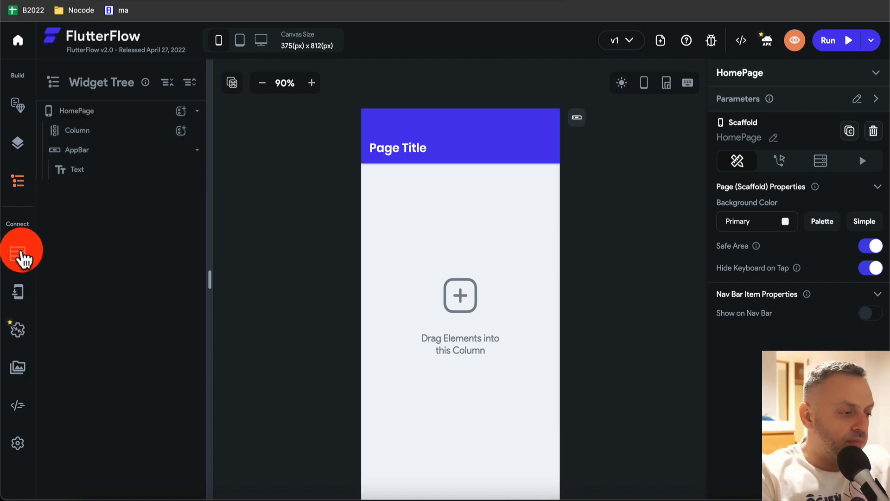
{"action": "left_click", "coordinate": [21, 255]}
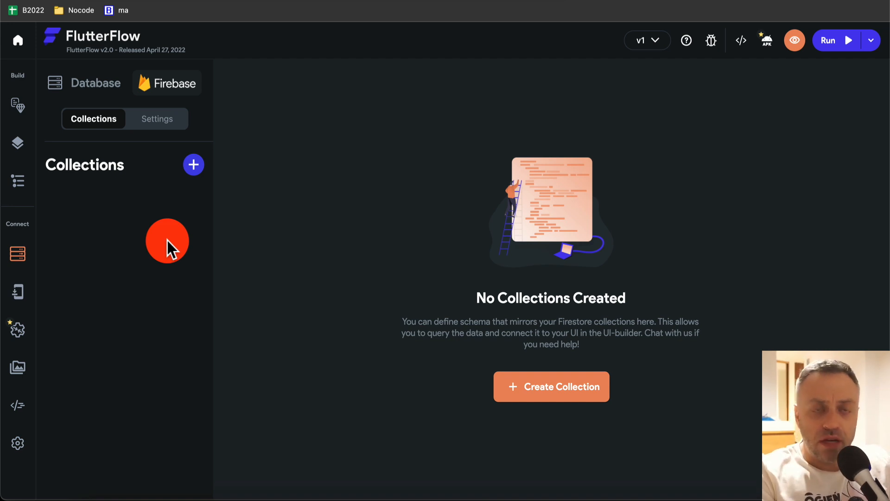
- Check the Firestore settings, return to collections, then open the empty Local State page
{"action": "left_click", "coordinate": [157, 119]}
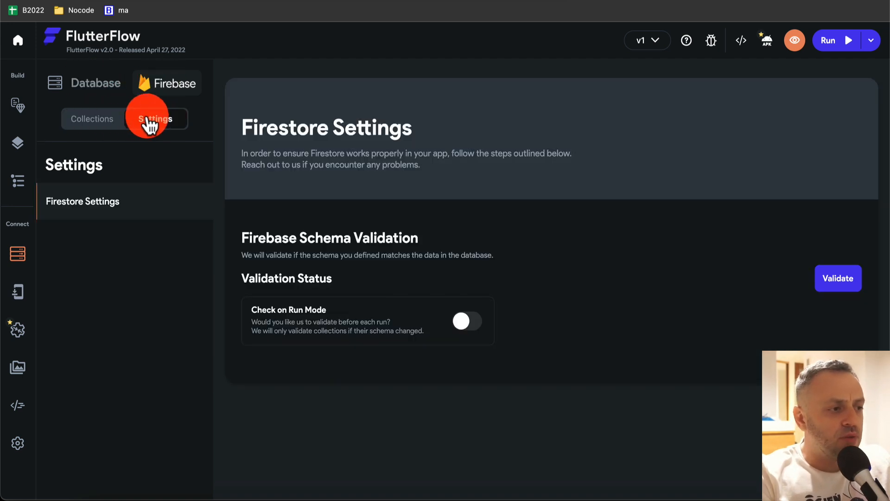
{"action": "left_click", "coordinate": [103, 117]}
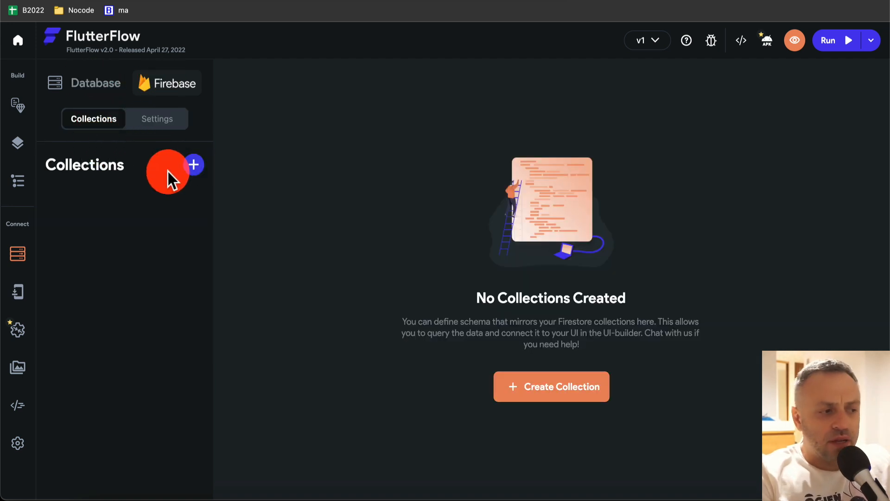
{"action": "left_click", "coordinate": [19, 293]}
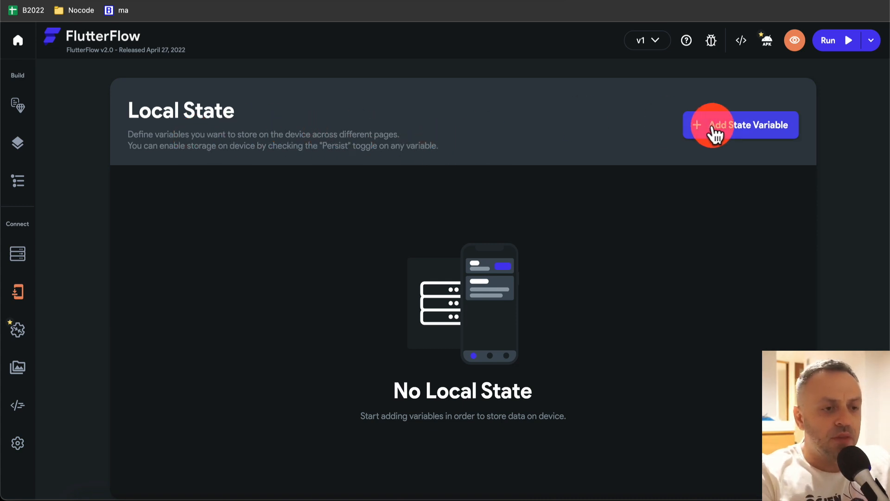
- Start a persisted state variable, cancel it without saving, and go to API Configuration
{"action": "left_click", "coordinate": [756, 132]}
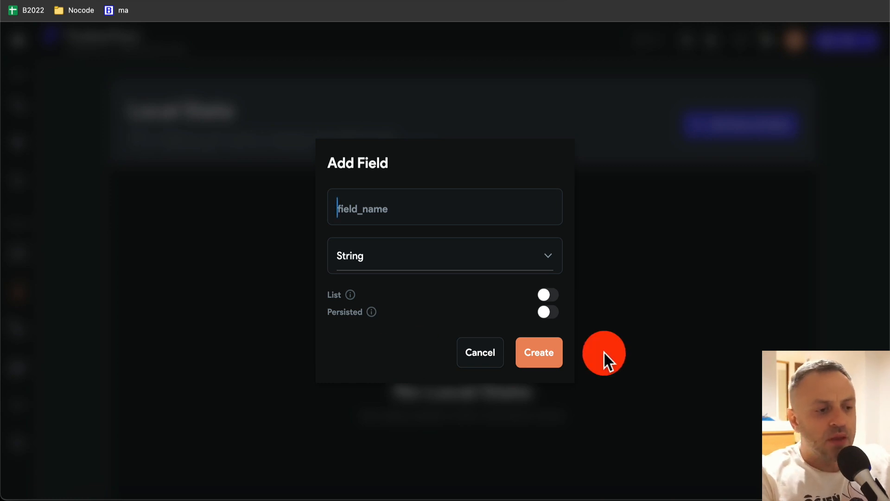
{"action": "left_click", "coordinate": [550, 313]}
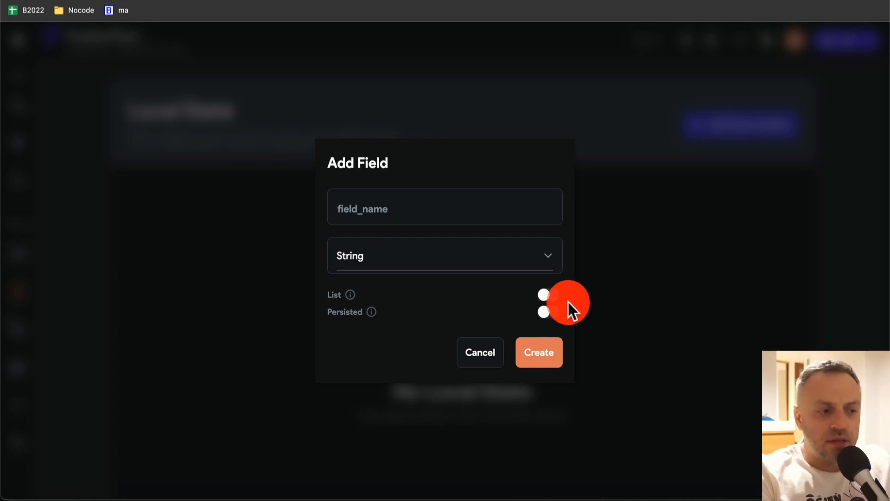
{"action": "left_click", "coordinate": [486, 360]}
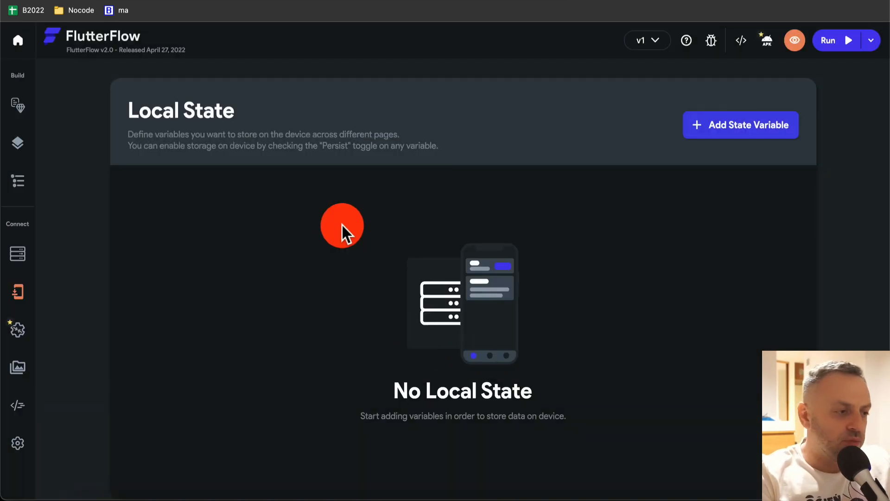
{"action": "left_click", "coordinate": [17, 331]}
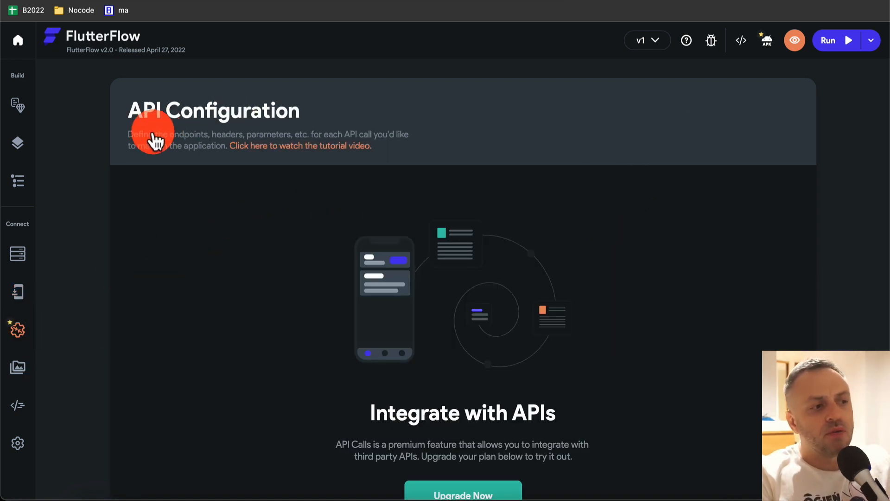
- Look over the API Configuration page, then move to the Project Media page
{"action": "scroll", "coordinate": [290, 325], "scroll_direction": "down", "scroll_amount": 2}
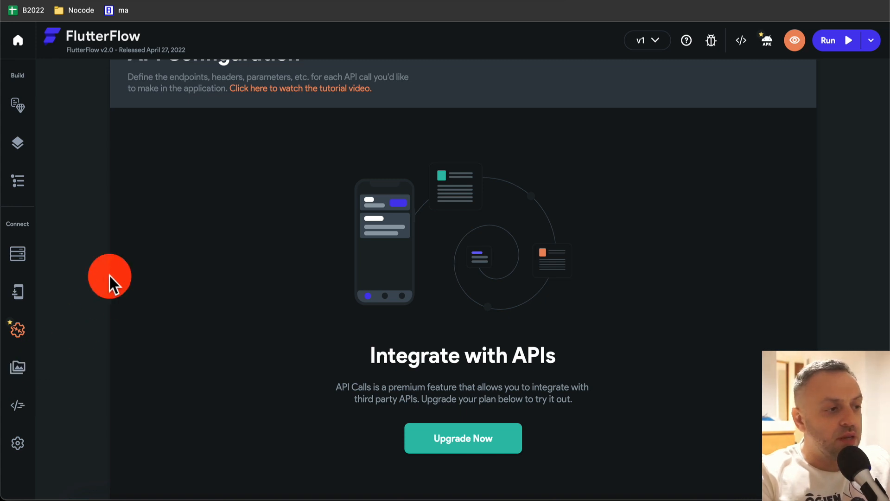
{"action": "scroll", "coordinate": [111, 275], "scroll_direction": "up", "scroll_amount": 2}
{"action": "left_click", "coordinate": [21, 368]}
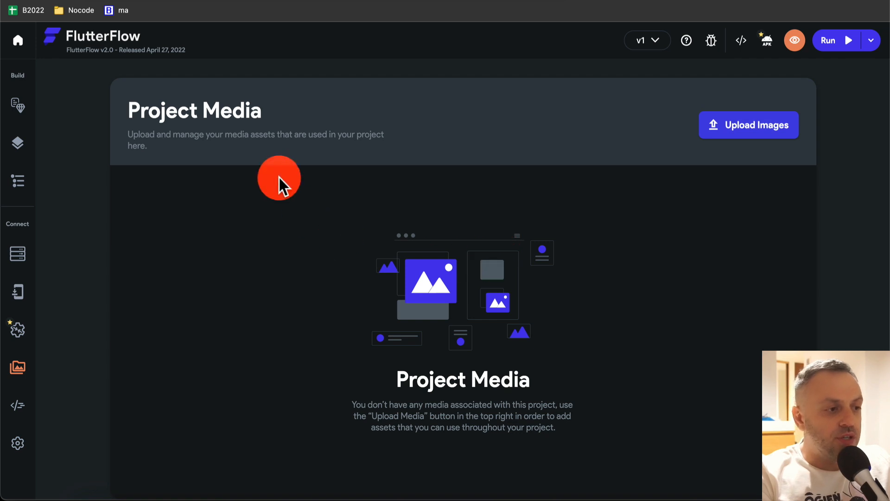
- Look over the Custom Code page and then the app's Settings
{"action": "left_click", "coordinate": [19, 407]}
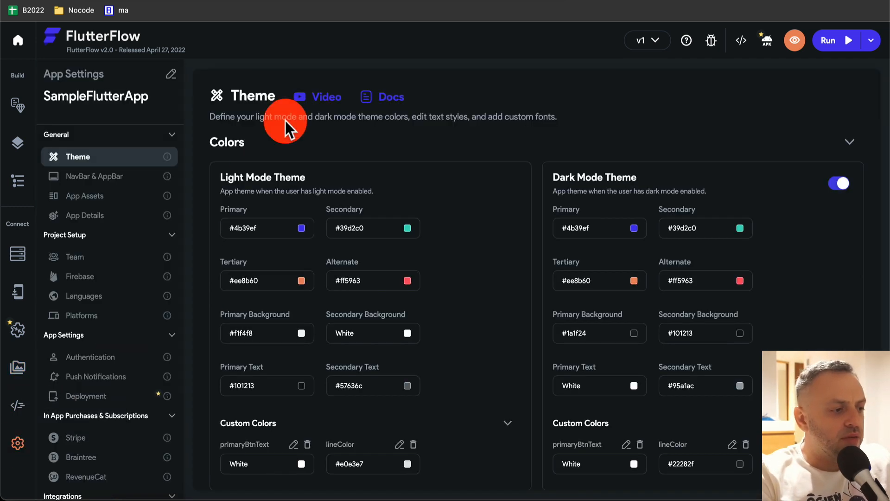
{"action": "left_click", "coordinate": [19, 445]}
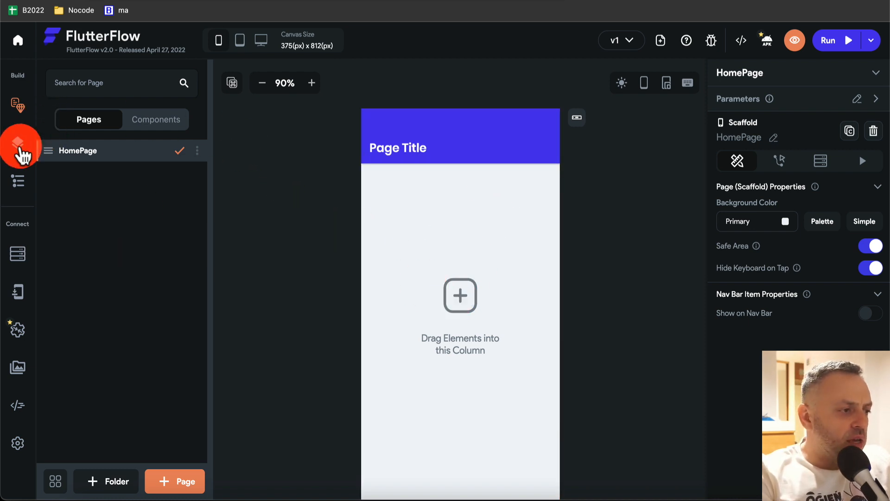
- Add a Hello World Text below HomePage's title and apply the Title 1 theme text style
{"action": "left_click", "coordinate": [19, 145]}
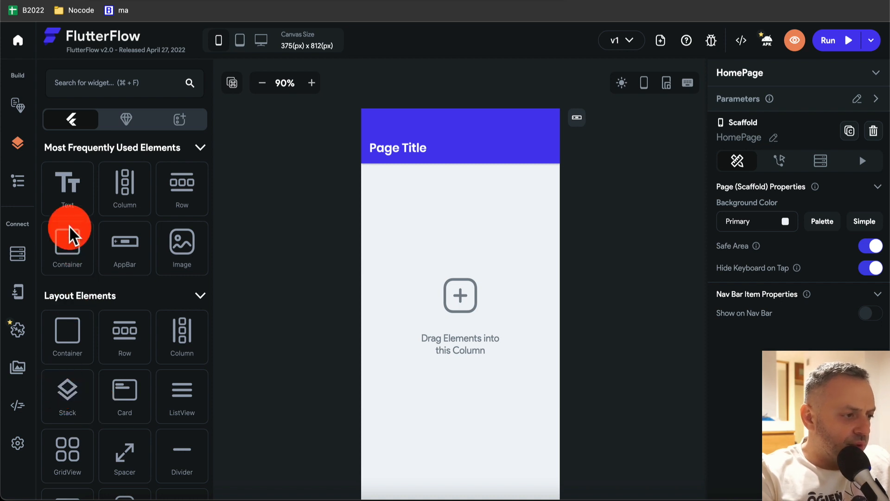
{"action": "left_click_drag", "start_coordinate": [69, 188], "coordinate": [401, 176]}
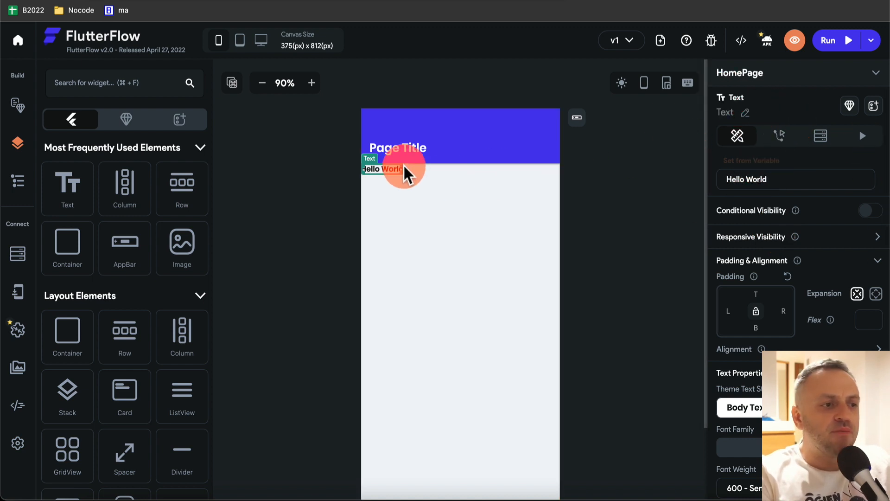
{"action": "scroll", "coordinate": [802, 237], "scroll_direction": "down", "scroll_amount": 4}
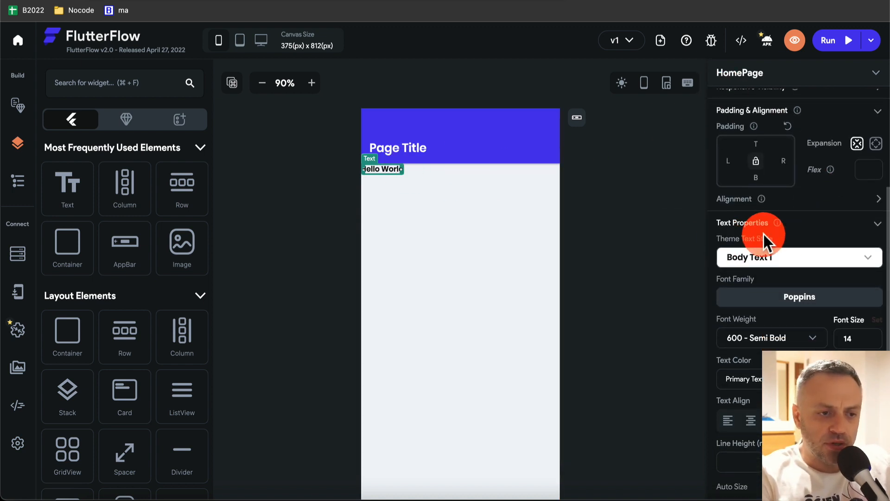
{"action": "left_click", "coordinate": [794, 260]}
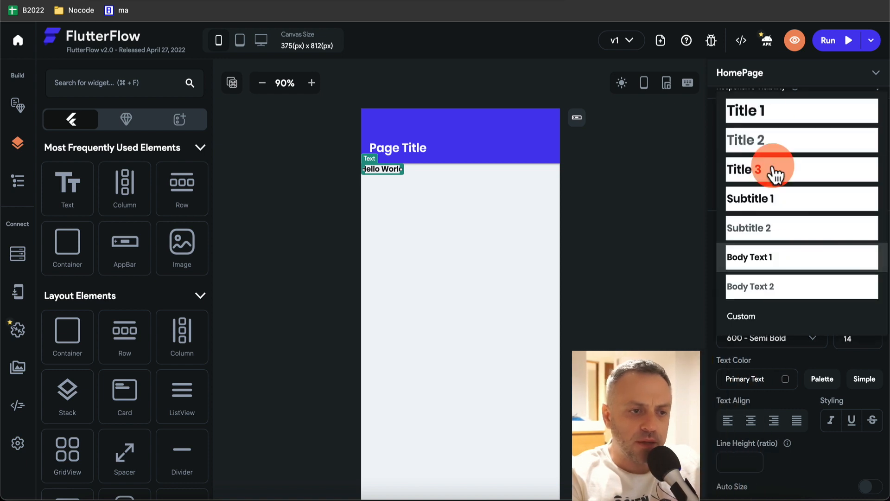
{"action": "left_click", "coordinate": [776, 118]}
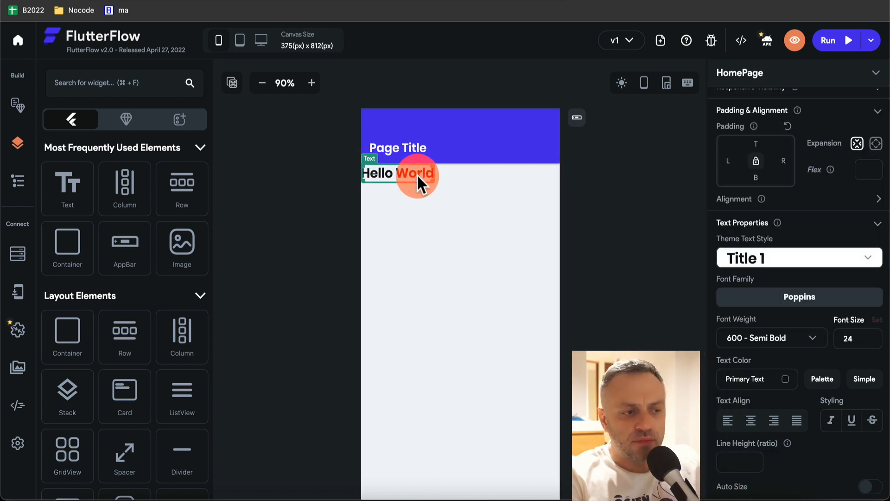
{"action": "scroll", "coordinate": [819, 272], "scroll_direction": "down", "scroll_amount": 1}
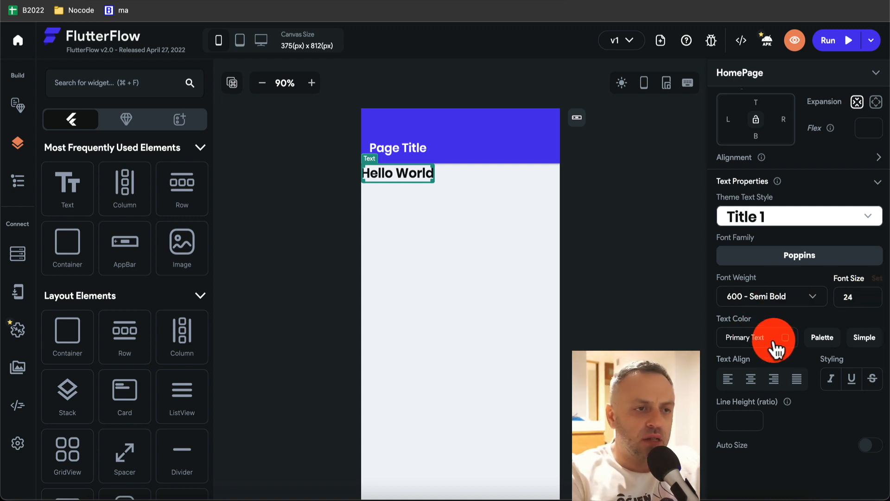
{"action": "scroll", "coordinate": [774, 341], "scroll_direction": "up", "scroll_amount": 5}
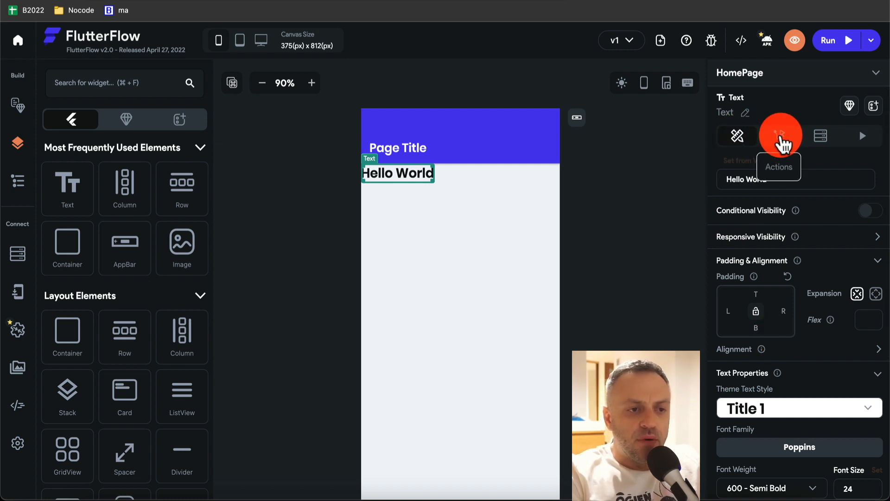
- Add a trial On Tap action to Hello World and browse the available actions
{"action": "left_click", "coordinate": [781, 138]}
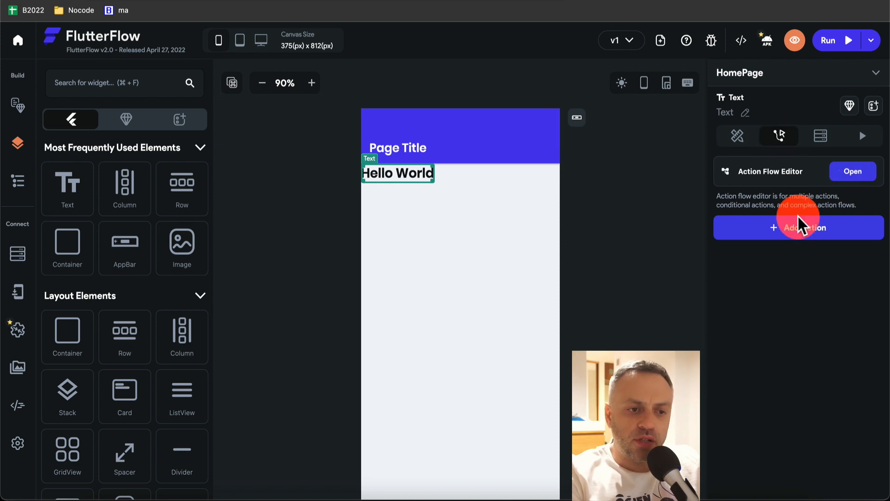
{"action": "left_click", "coordinate": [793, 229]}
{"action": "scroll", "coordinate": [784, 299], "scroll_direction": "down", "scroll_amount": 2}
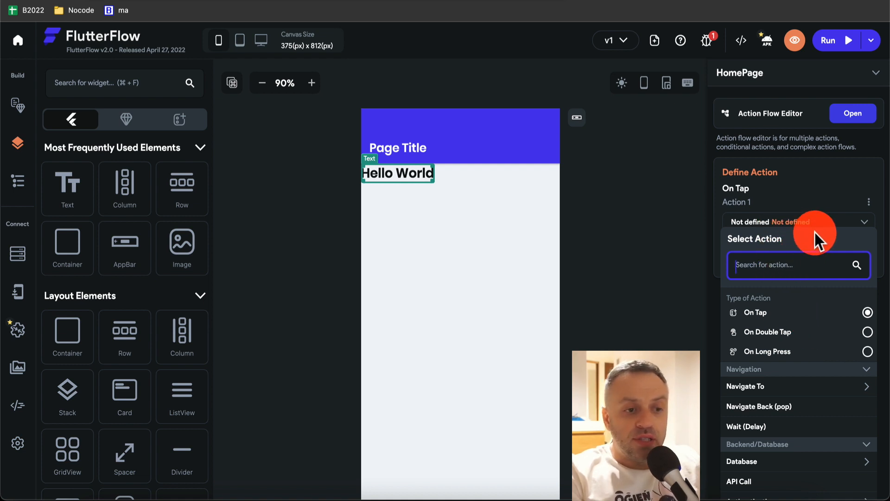
{"action": "left_click", "coordinate": [793, 262]}
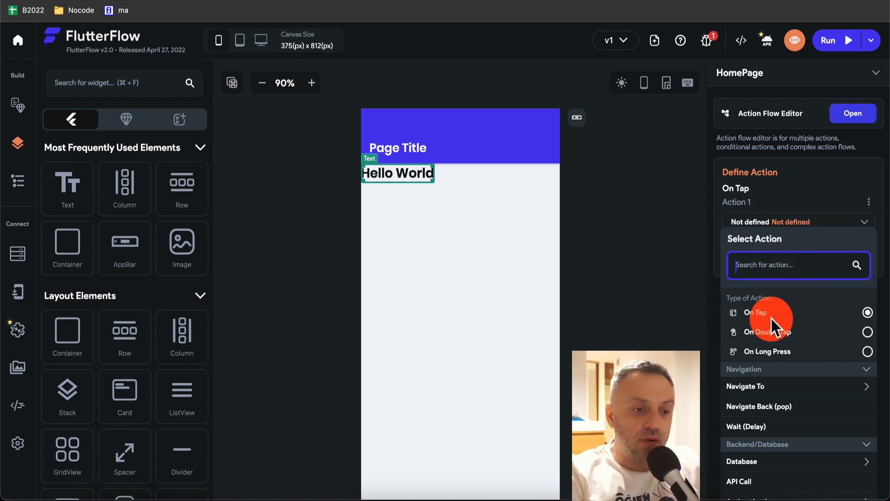
{"action": "scroll", "coordinate": [778, 358], "scroll_direction": "down", "scroll_amount": 3}
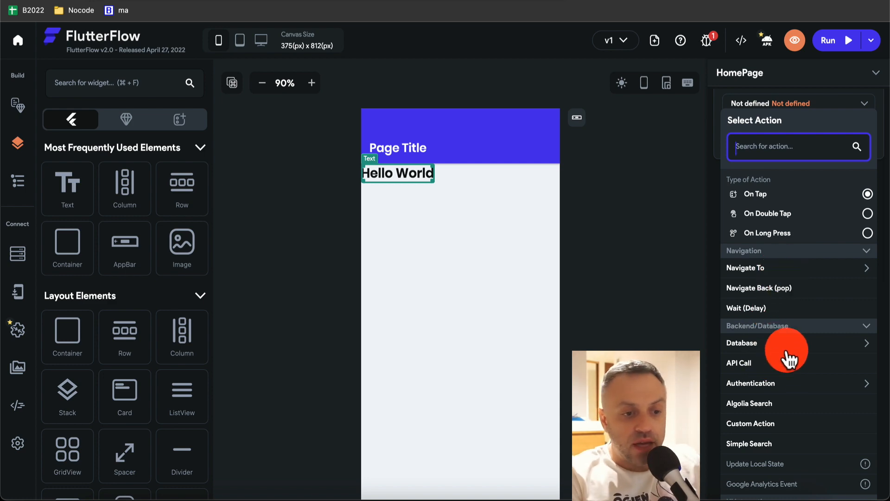
{"action": "scroll", "coordinate": [787, 432], "scroll_direction": "down", "scroll_amount": 2}
{"action": "scroll", "coordinate": [787, 432], "scroll_direction": "down", "scroll_amount": 5}
{"action": "scroll", "coordinate": [784, 423], "scroll_direction": "up", "scroll_amount": 10}
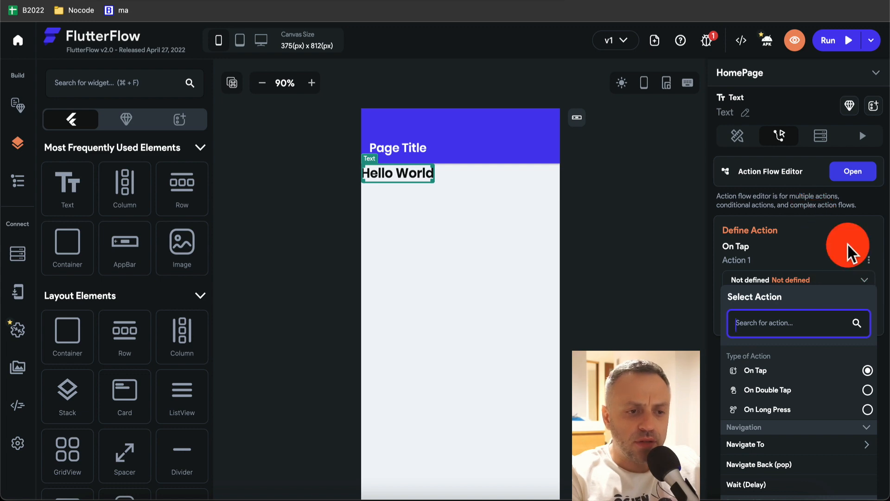
- Remove Action 1 and view the text's Backend Query settings
{"action": "left_click", "coordinate": [870, 260]}
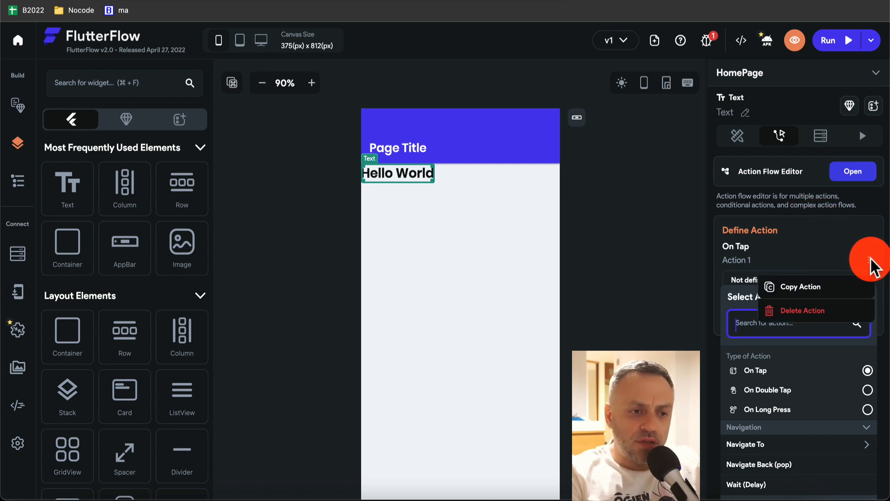
{"action": "left_click", "coordinate": [842, 315]}
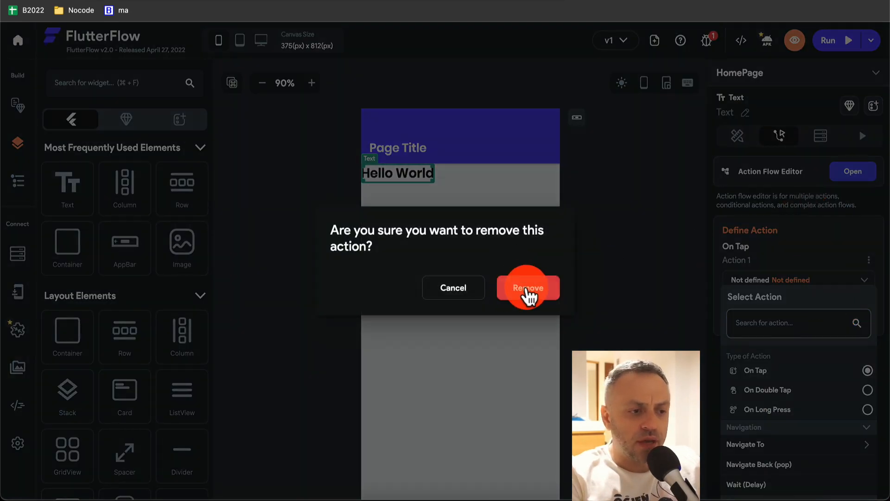
{"action": "left_click", "coordinate": [527, 293]}
{"action": "left_click", "coordinate": [821, 138]}
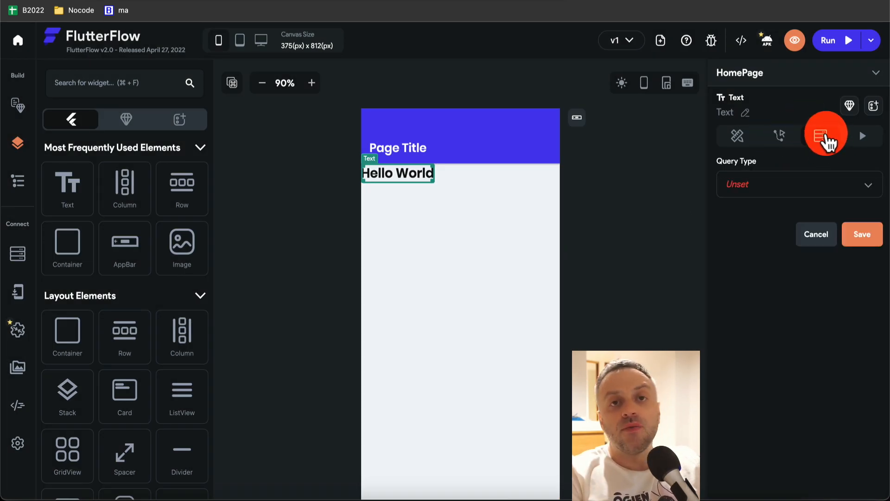
- Add an On Action Trigger animation with a Bounce curve to Hello World
{"action": "left_click", "coordinate": [872, 140]}
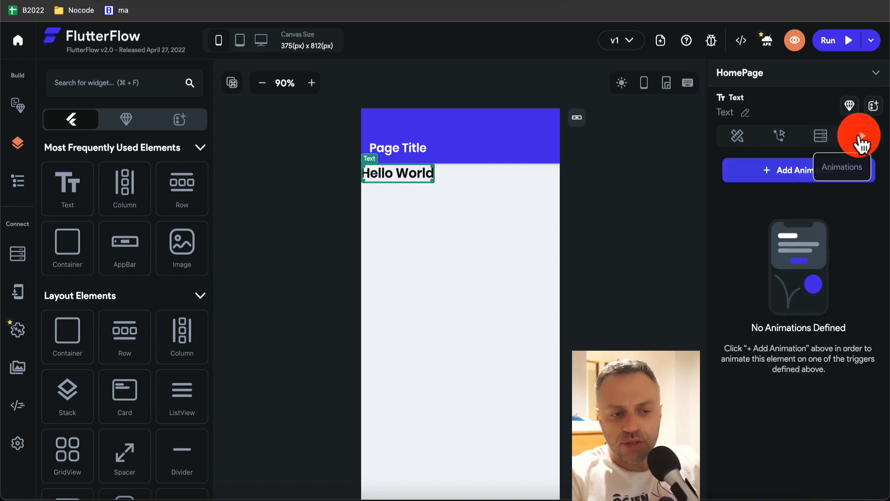
{"action": "left_click", "coordinate": [781, 173]}
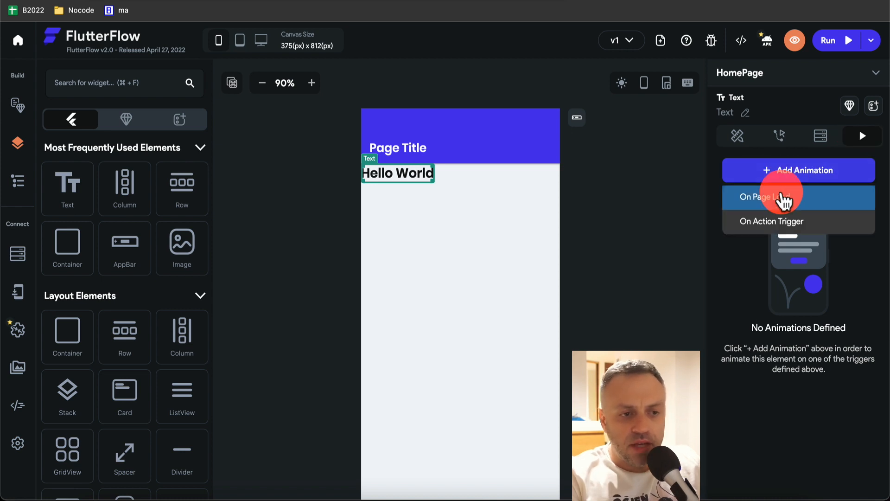
{"action": "left_click", "coordinate": [780, 223]}
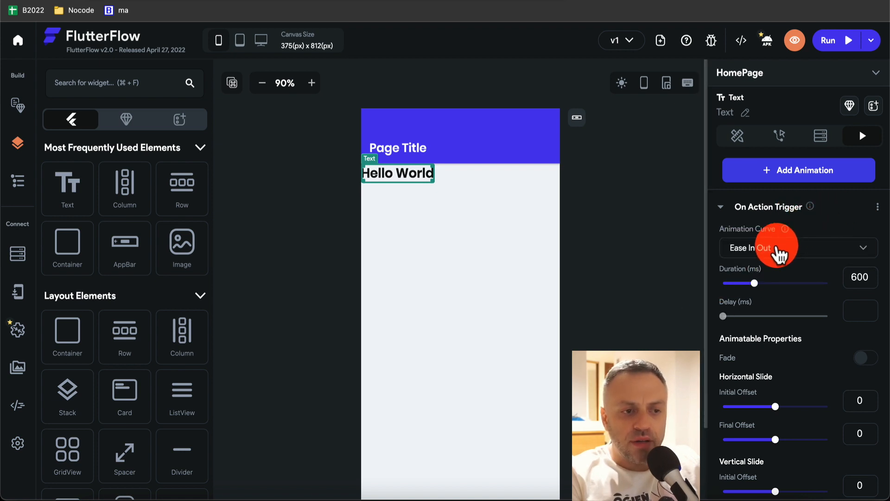
{"action": "left_click", "coordinate": [783, 254]}
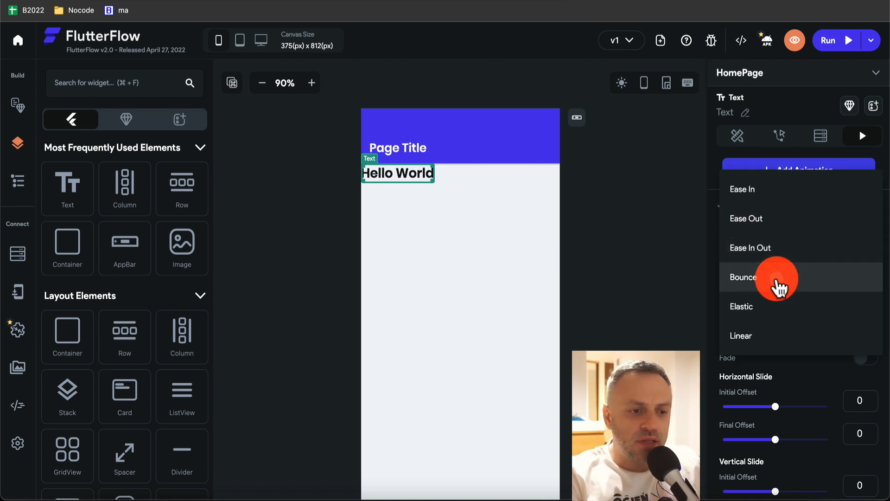
{"action": "left_click", "coordinate": [778, 279]}
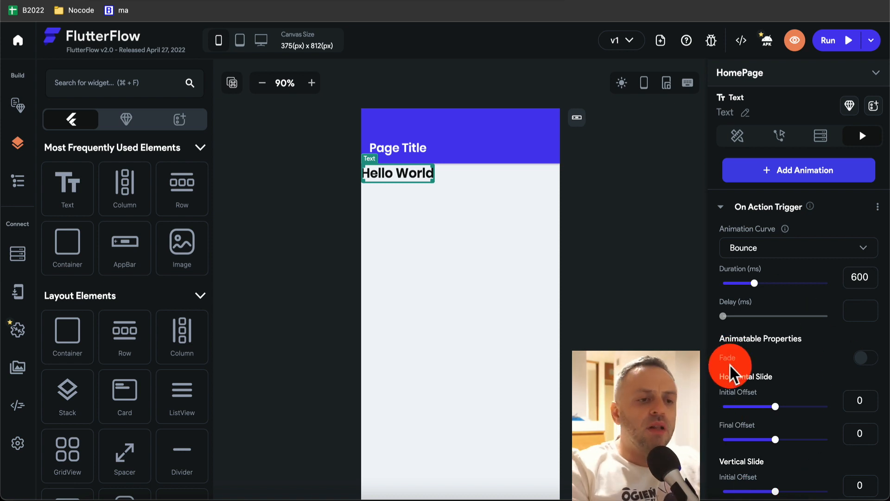
- Delete the Bounce animation and return to the text's Properties
{"action": "left_click", "coordinate": [881, 209]}
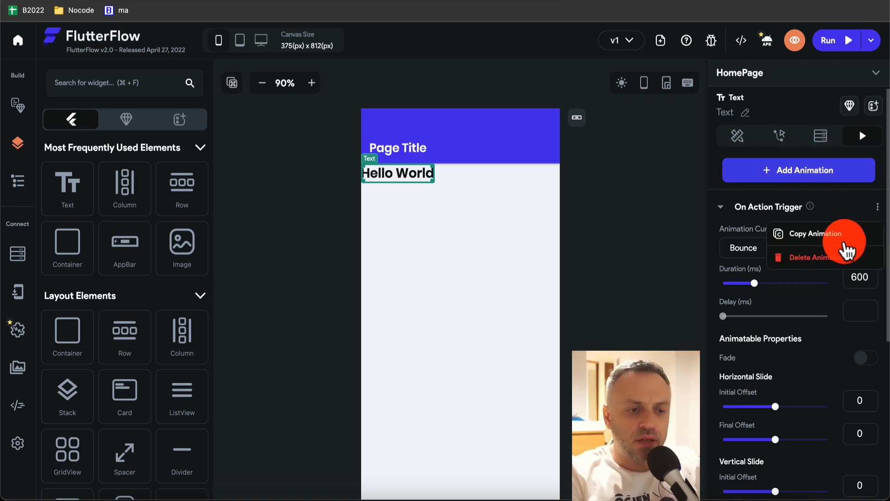
{"action": "left_click", "coordinate": [842, 258]}
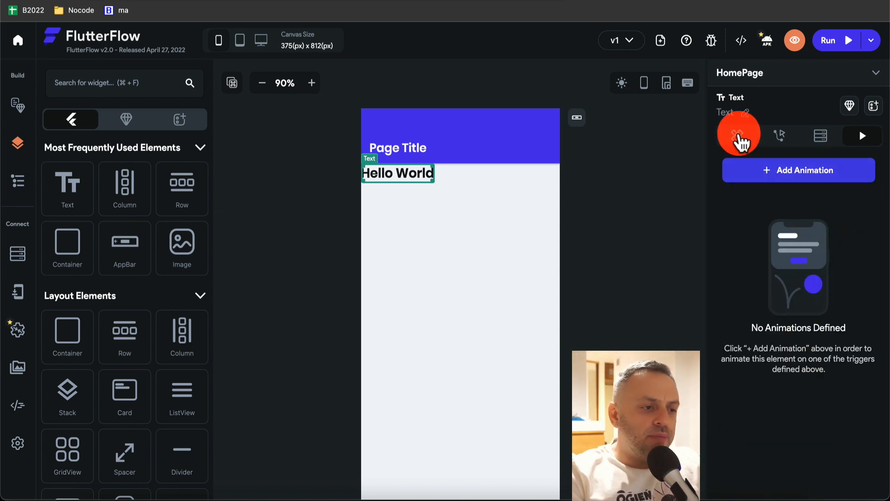
{"action": "left_click", "coordinate": [739, 136]}
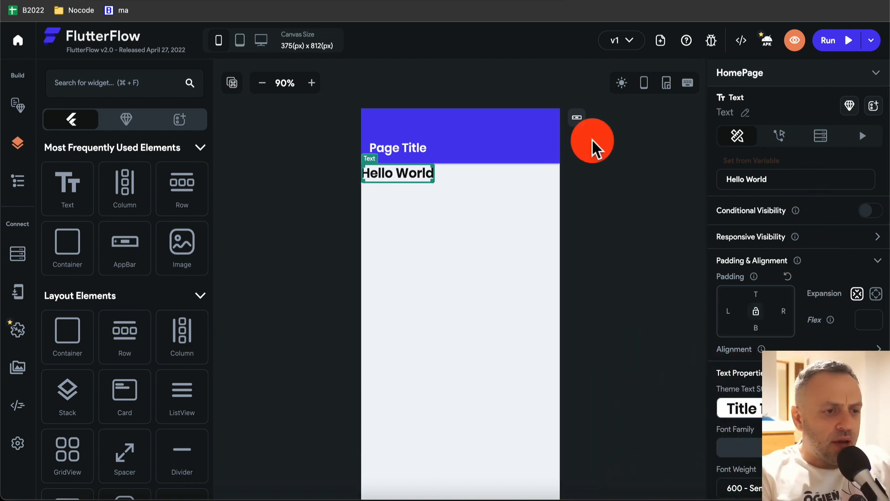
- Apply the Large Header with Back Button app bar style after trying the other back-button styles
{"action": "left_click", "coordinate": [575, 120]}
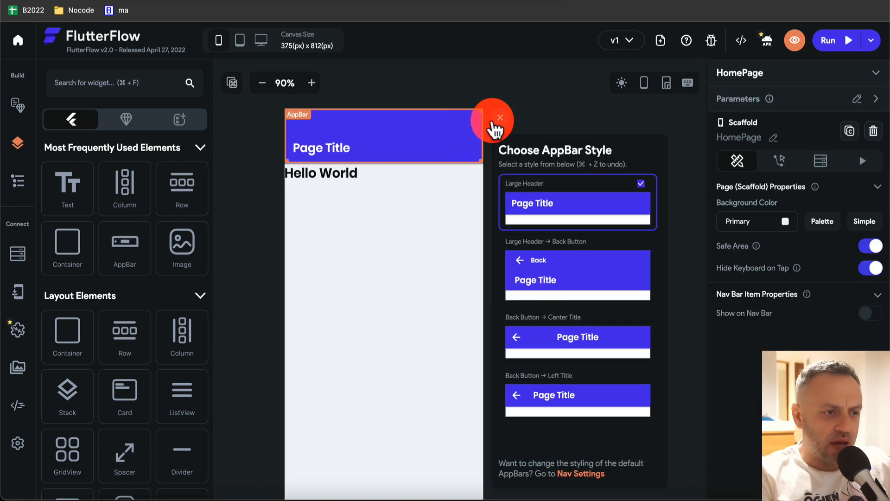
{"action": "left_click", "coordinate": [501, 118]}
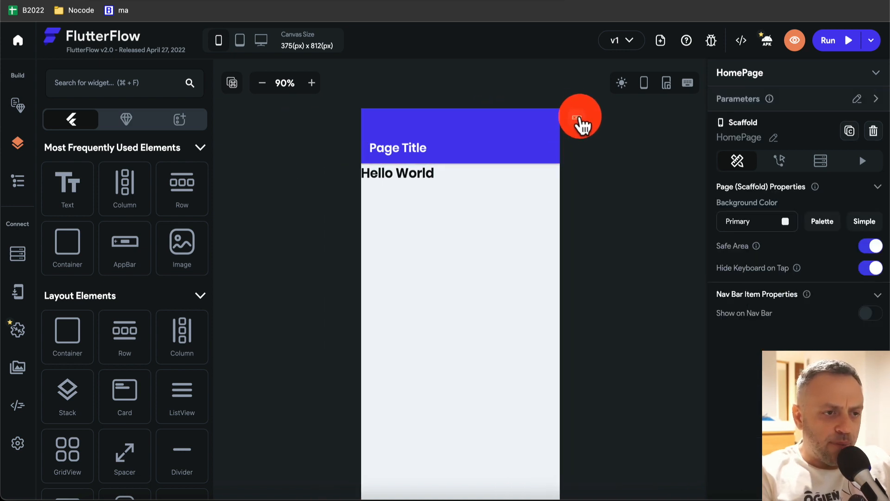
{"action": "left_click", "coordinate": [579, 121]}
{"action": "left_click", "coordinate": [560, 265]}
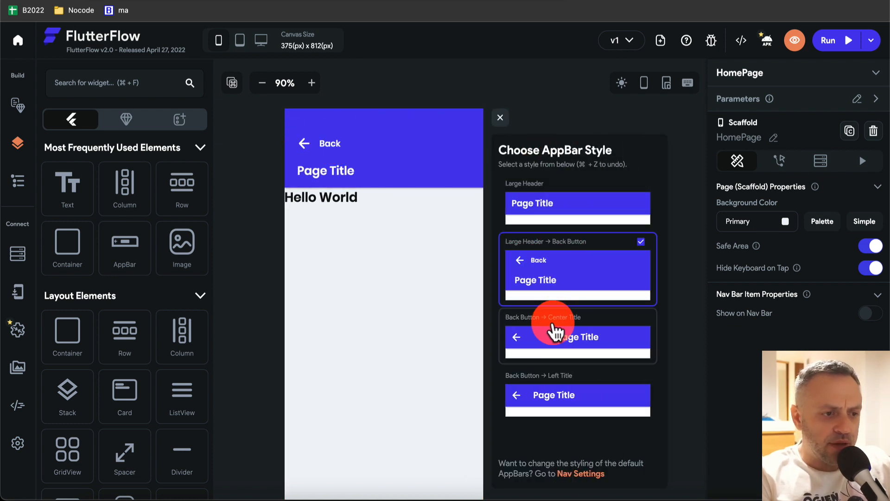
{"action": "left_click", "coordinate": [563, 338]}
{"action": "left_click", "coordinate": [557, 395]}
{"action": "left_click", "coordinate": [568, 278]}
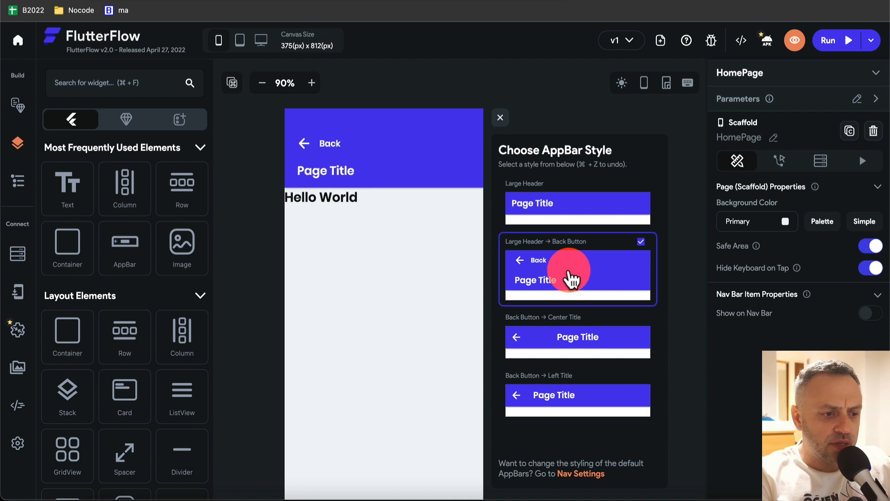
{"action": "left_click", "coordinate": [501, 118]}
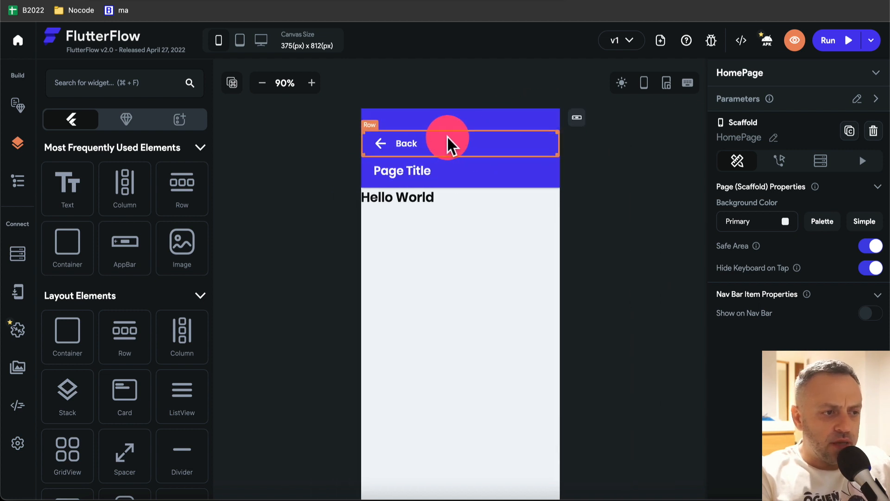
- Inspect the app bar's Back row and the column holding its content
{"action": "left_click", "coordinate": [420, 148]}
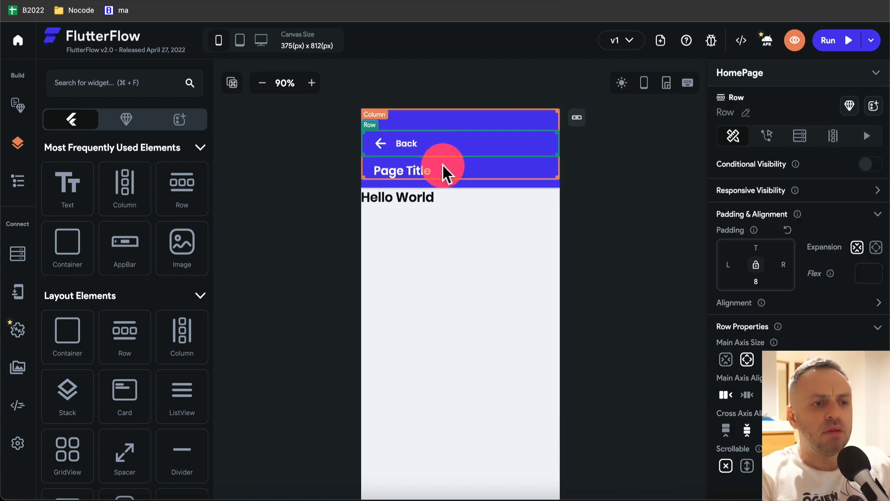
{"action": "left_click", "coordinate": [441, 124]}
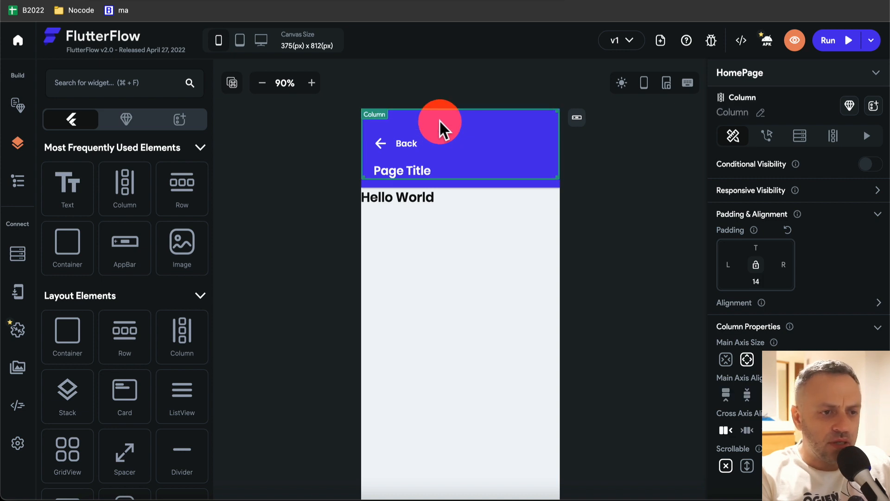
{"action": "left_click", "coordinate": [433, 149]}
{"action": "left_click", "coordinate": [477, 121]}
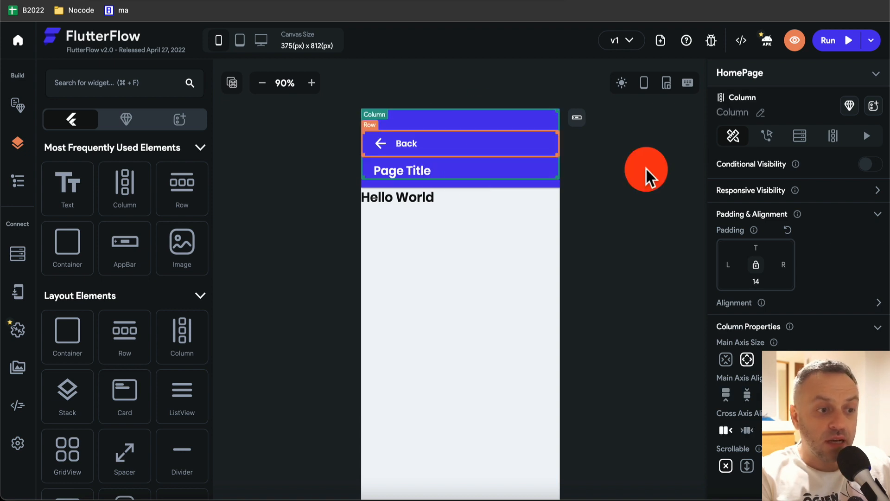
{"action": "left_click", "coordinate": [457, 147]}
{"action": "left_click", "coordinate": [456, 169]}
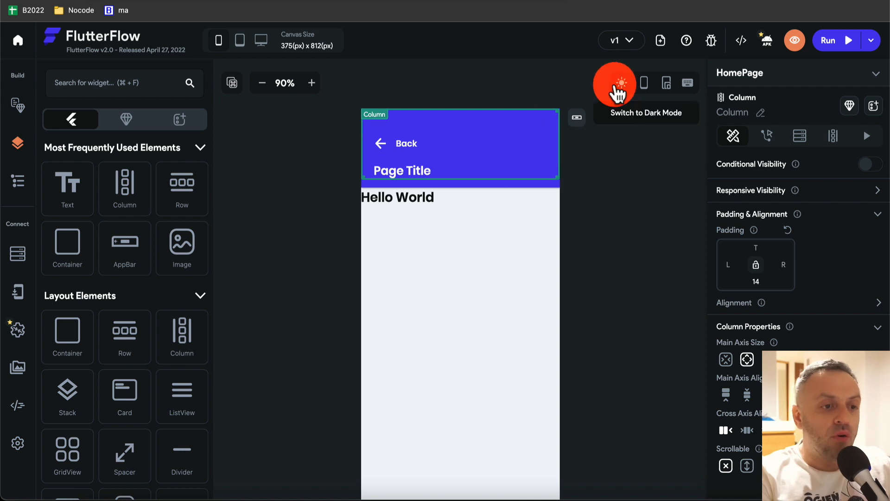
{"action": "left_click", "coordinate": [631, 40]}
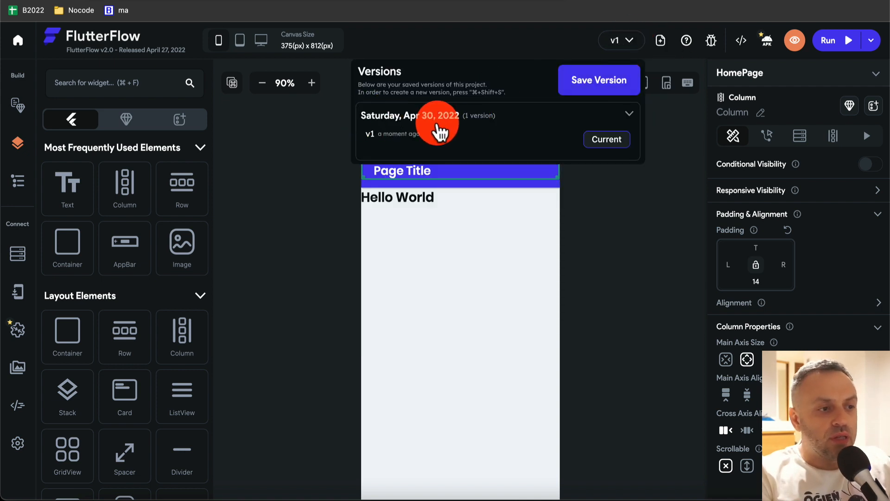
{"action": "left_click", "coordinate": [627, 201]}
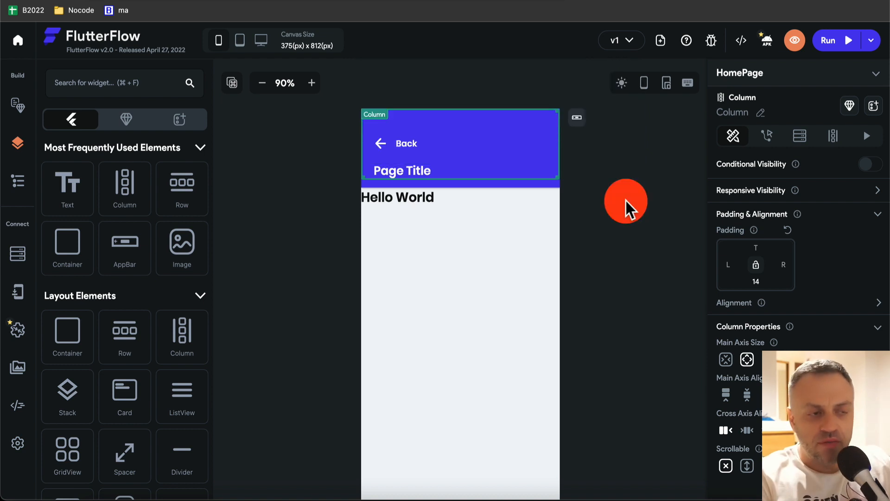
{"action": "left_click", "coordinate": [240, 44]}
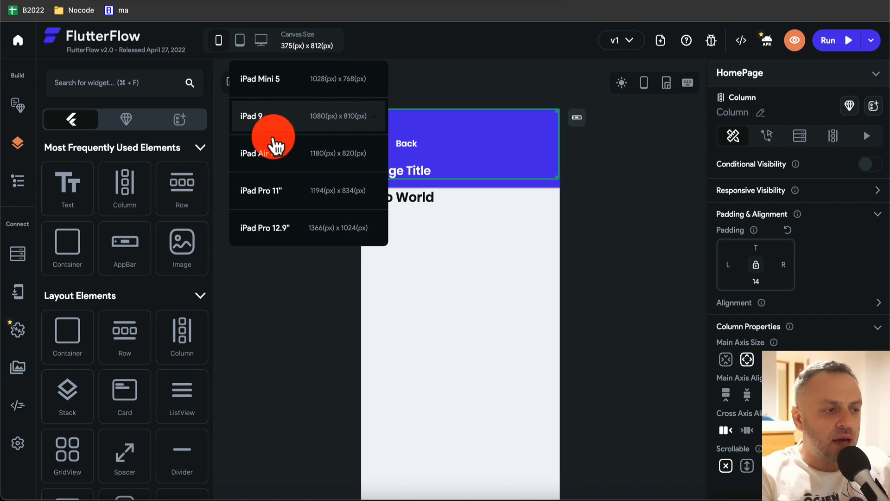
{"action": "left_click", "coordinate": [263, 43]}
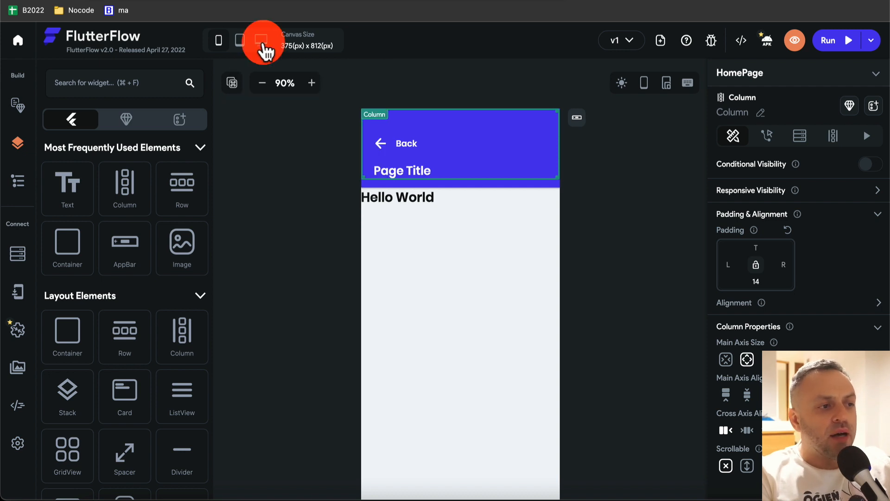
{"action": "left_click", "coordinate": [262, 47]}
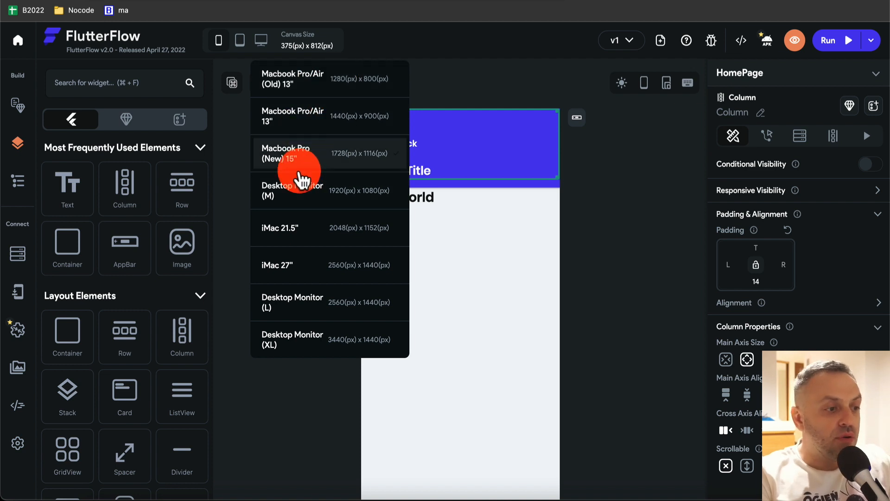
{"action": "left_click", "coordinate": [237, 164]}
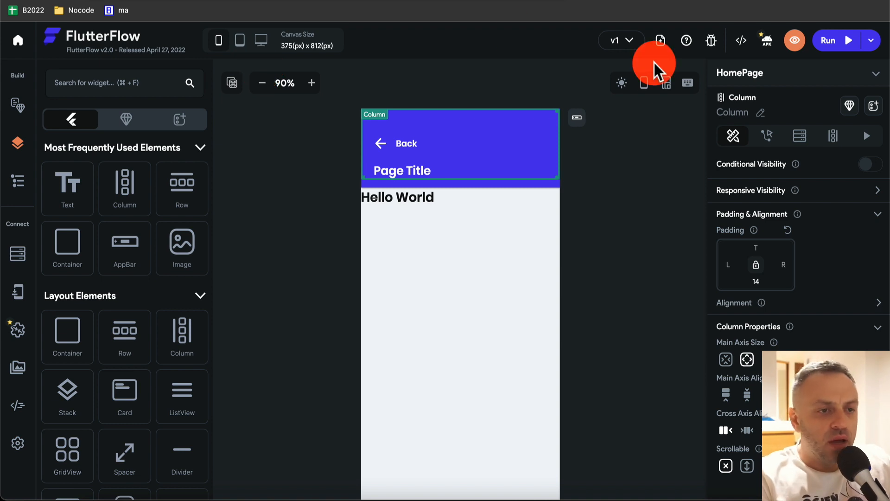
{"action": "left_click", "coordinate": [742, 41]}
- Close the Developer Menu and delete the Hello World text from HomePage
{"action": "left_click", "coordinate": [655, 264]}
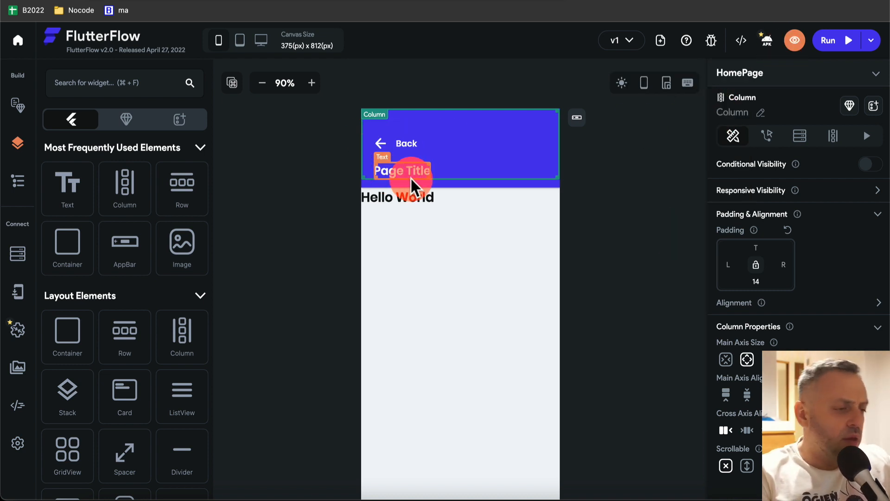
{"action": "left_click", "coordinate": [418, 197]}
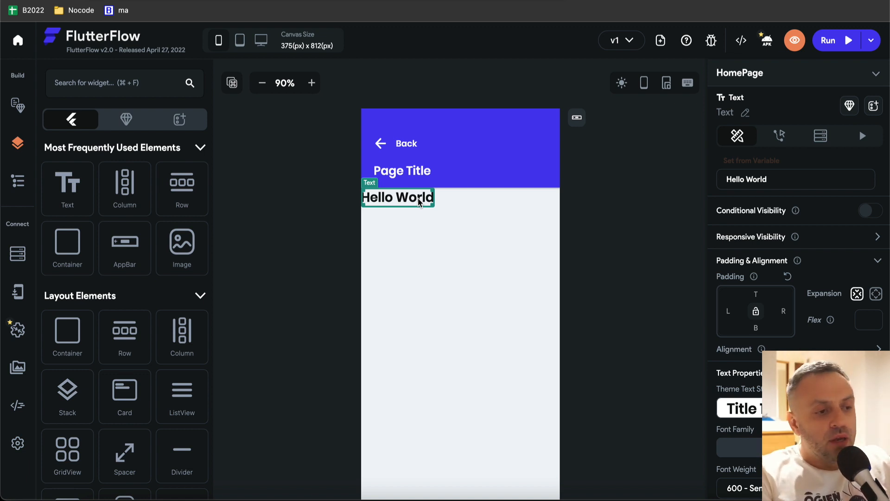
{"action": "key", "text": "Delete"}
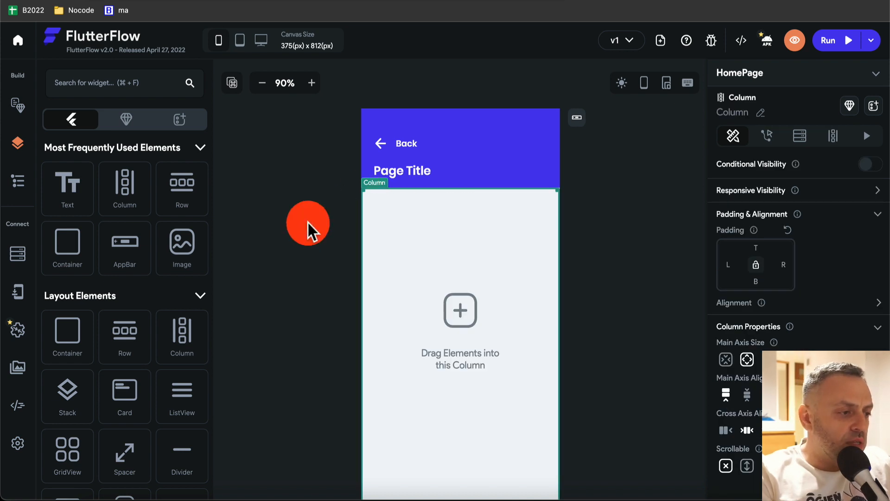
- Scroll the widget palette and focus its search box to look for list widgets
{"action": "scroll", "coordinate": [105, 236], "scroll_direction": "down", "scroll_amount": 3}
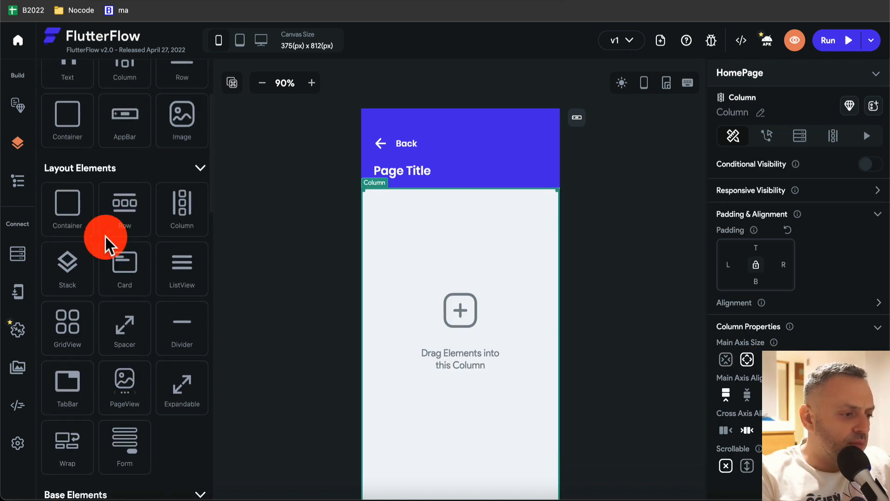
{"action": "scroll", "coordinate": [104, 236], "scroll_direction": "down", "scroll_amount": 8}
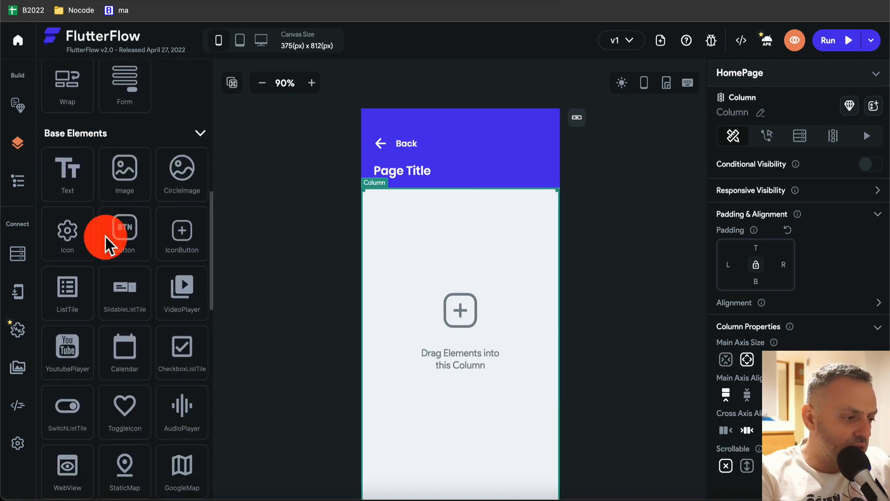
{"action": "scroll", "coordinate": [104, 237], "scroll_direction": "down", "scroll_amount": 2}
{"action": "scroll", "coordinate": [88, 155], "scroll_direction": "up", "scroll_amount": 15}
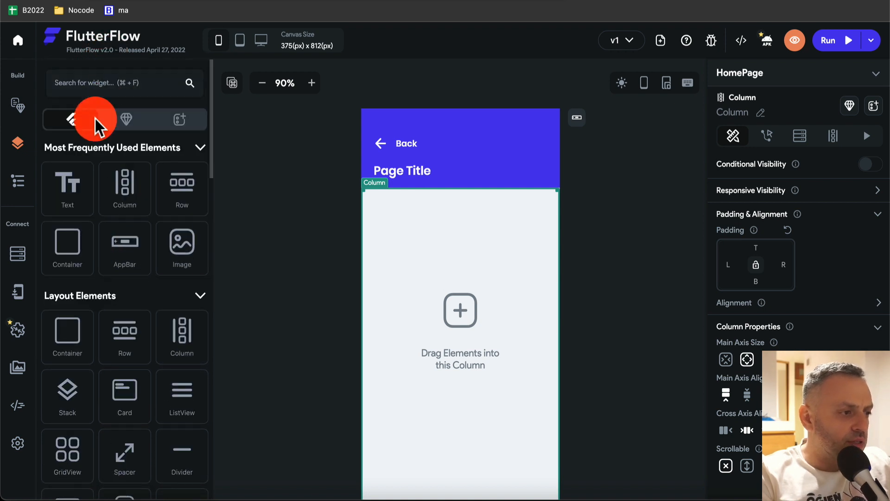
{"action": "left_click", "coordinate": [123, 82]}
- Search 'list', add a ListView to the empty column, and set its query to Query Collection
{"action": "type", "text": "list"}
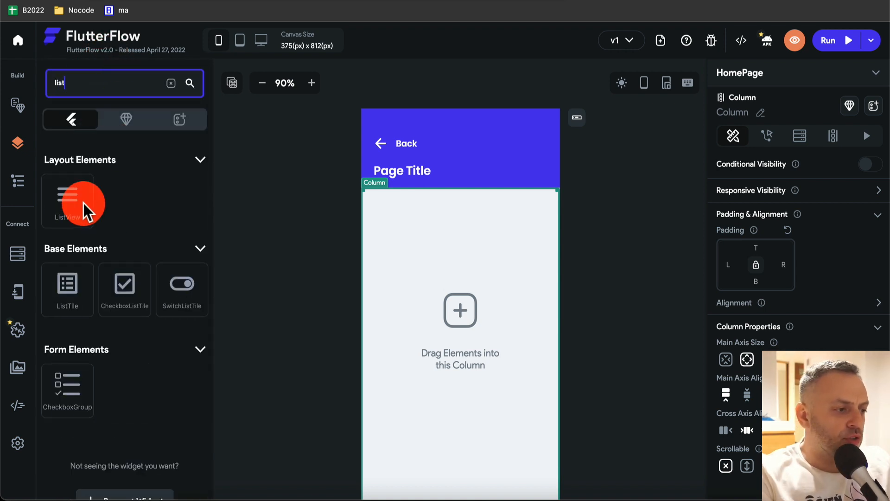
{"action": "left_click_drag", "start_coordinate": [67, 200], "coordinate": [436, 211]}
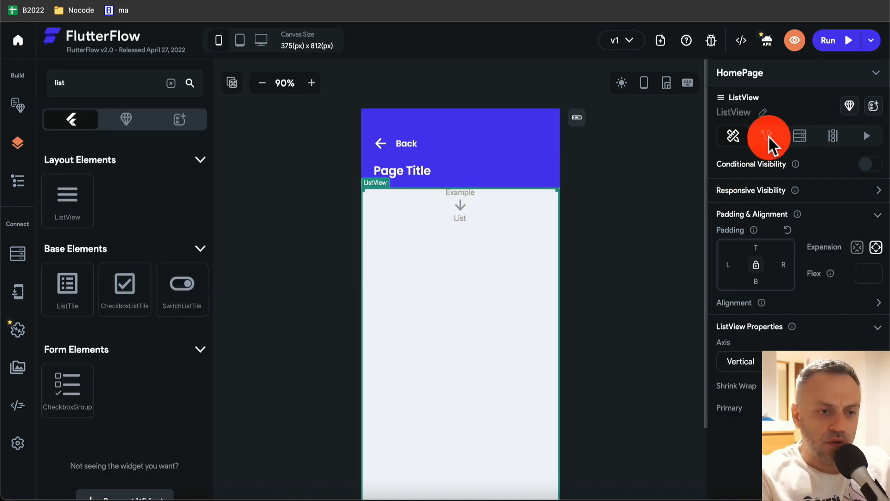
{"action": "left_click", "coordinate": [801, 136]}
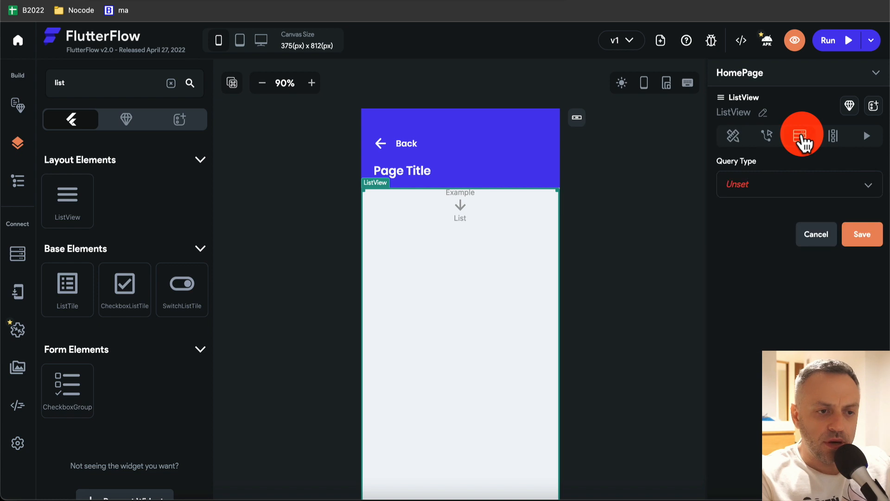
{"action": "left_click", "coordinate": [789, 184]}
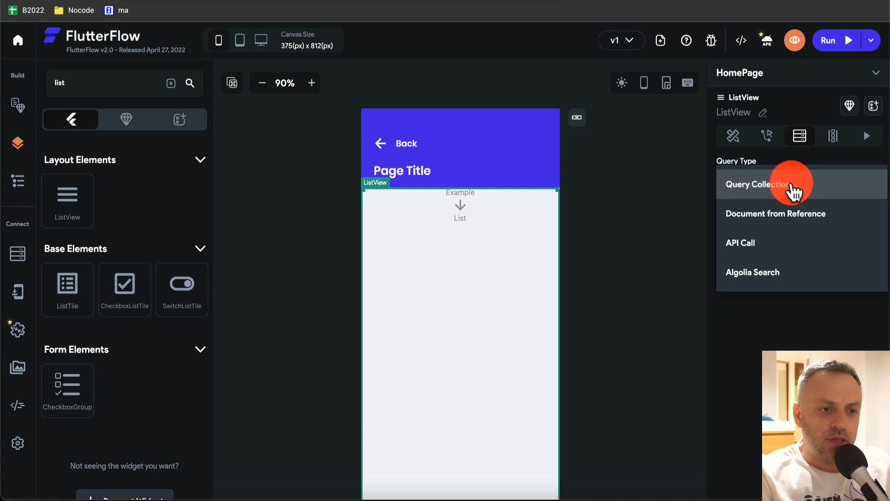
{"action": "left_click", "coordinate": [794, 191]}
- Pick the Customers collection as a List of Documents and confirm the query
{"action": "left_click", "coordinate": [786, 264]}
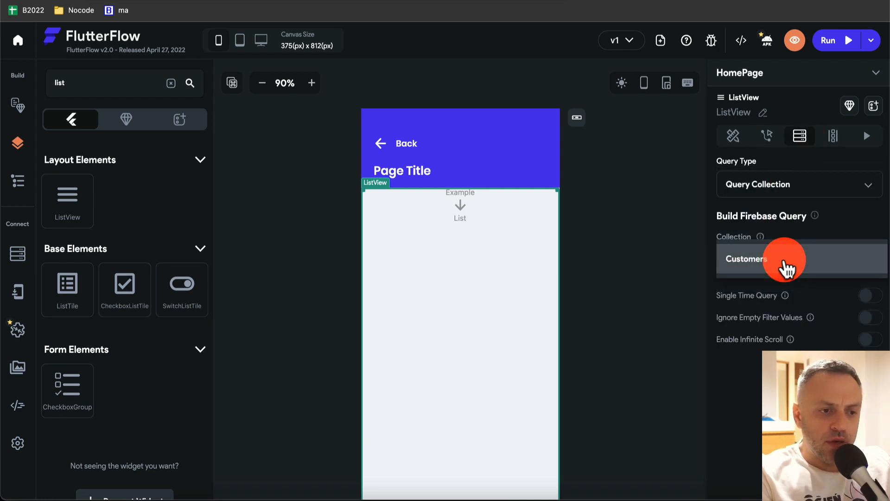
{"action": "left_click", "coordinate": [794, 268]}
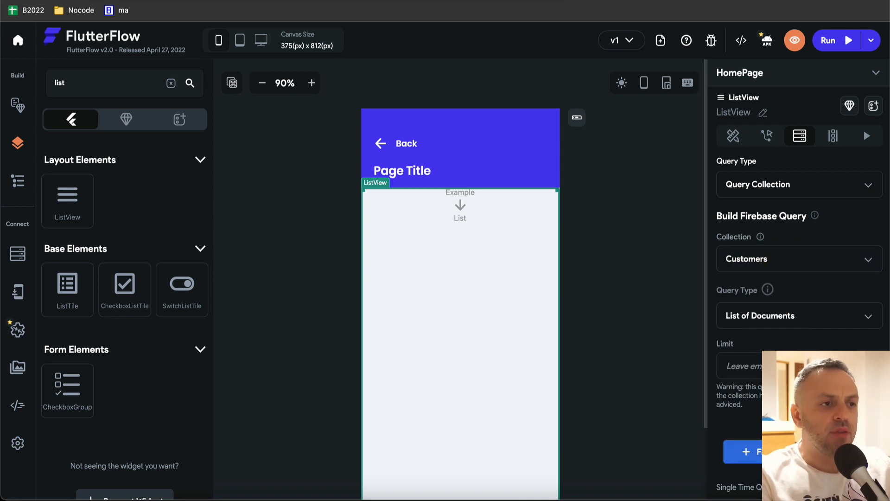
{"action": "left_click", "coordinate": [334, 1]}
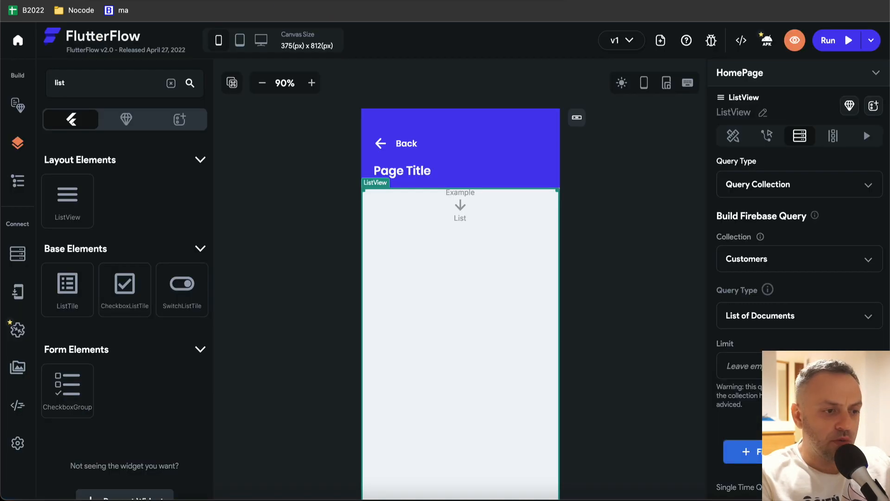
{"action": "scroll", "coordinate": [801, 313], "scroll_direction": "down", "scroll_amount": 5}
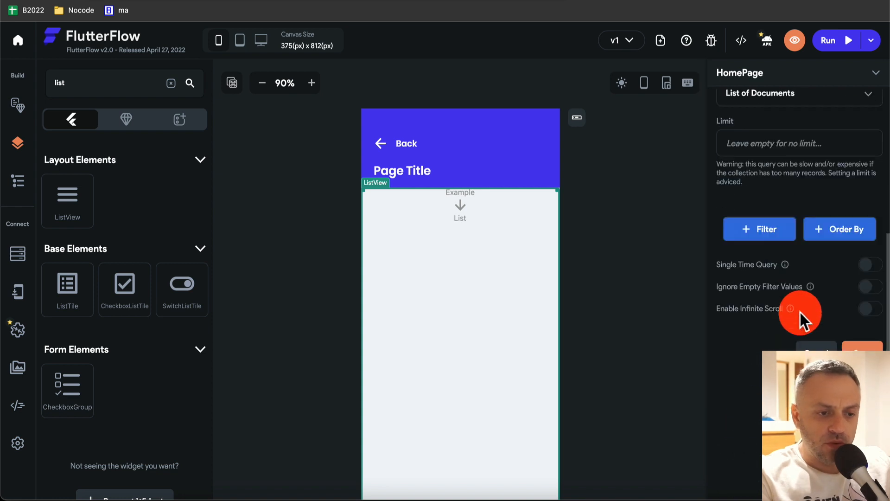
{"action": "left_click", "coordinate": [866, 349]}
{"action": "left_click", "coordinate": [528, 344]}
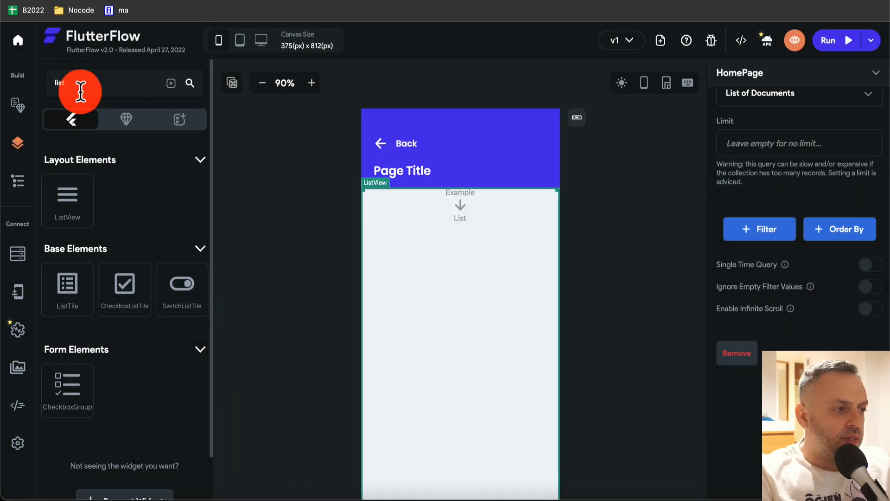
- Clear the widget search, drop a Text widget into the ListView, and show the Widget Tree
{"action": "left_click", "coordinate": [172, 83]}
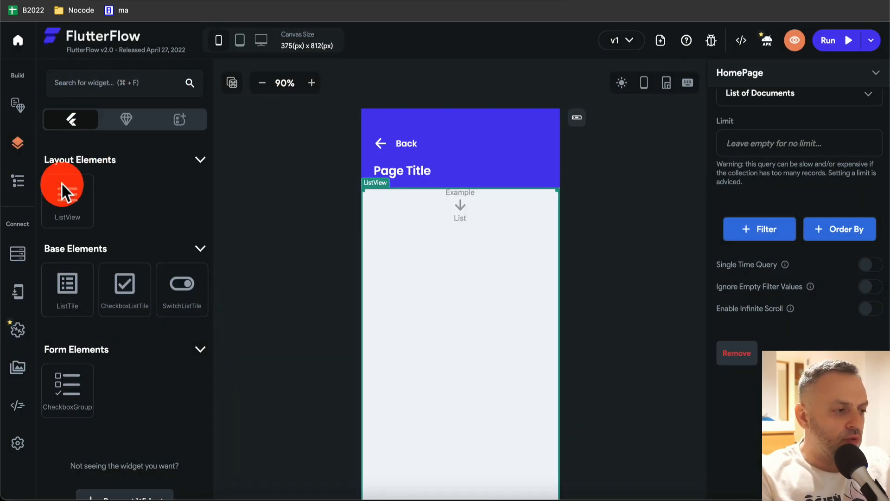
{"action": "left_click", "coordinate": [21, 144]}
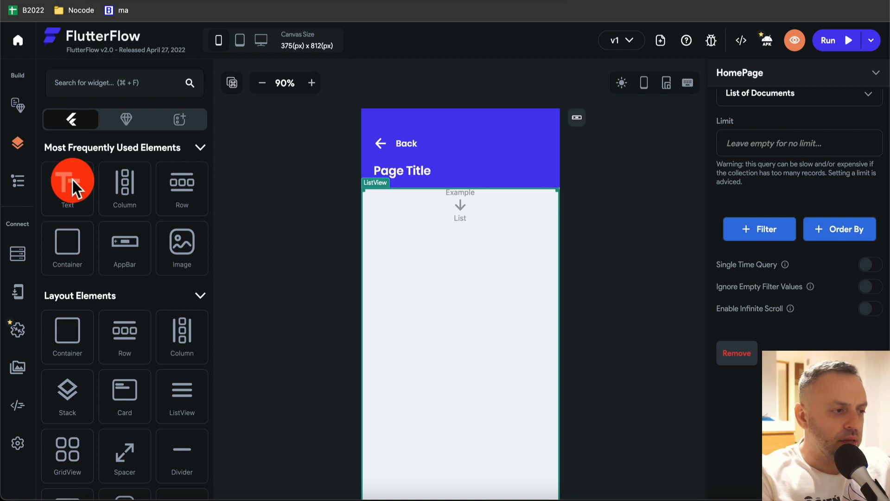
{"action": "left_click_drag", "start_coordinate": [72, 180], "coordinate": [459, 202]}
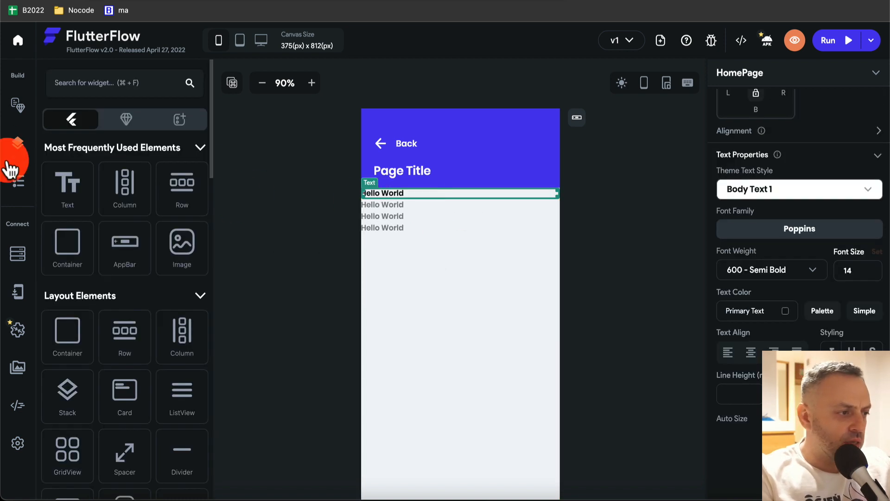
{"action": "left_click", "coordinate": [17, 181]}
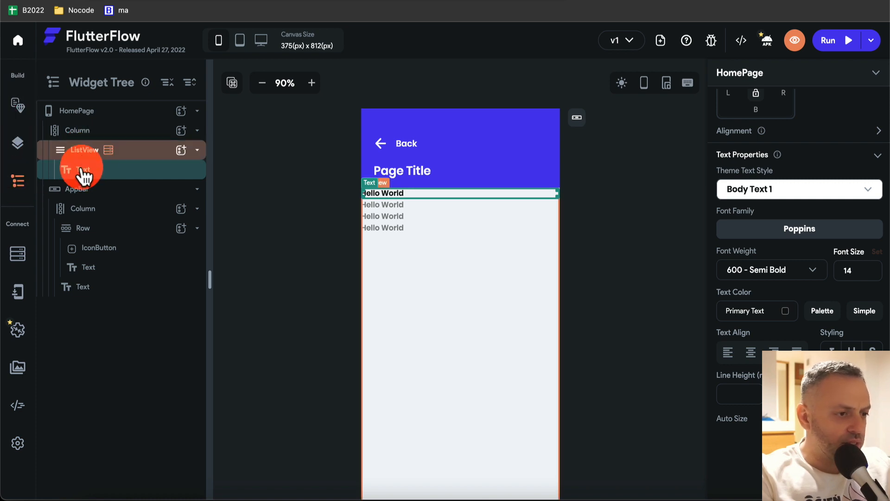
- Wrap the list item's Text in a Row and duplicate it into two Hello World texts
{"action": "key", "text": "r"}
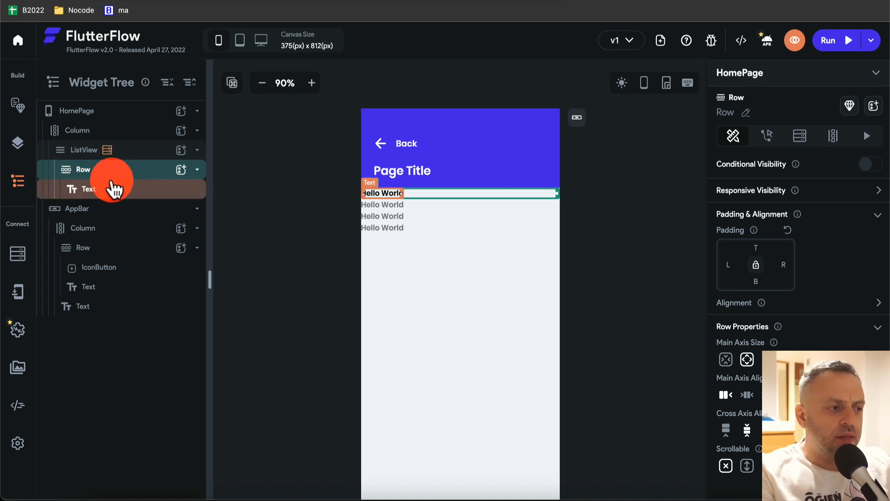
{"action": "left_click", "coordinate": [88, 188]}
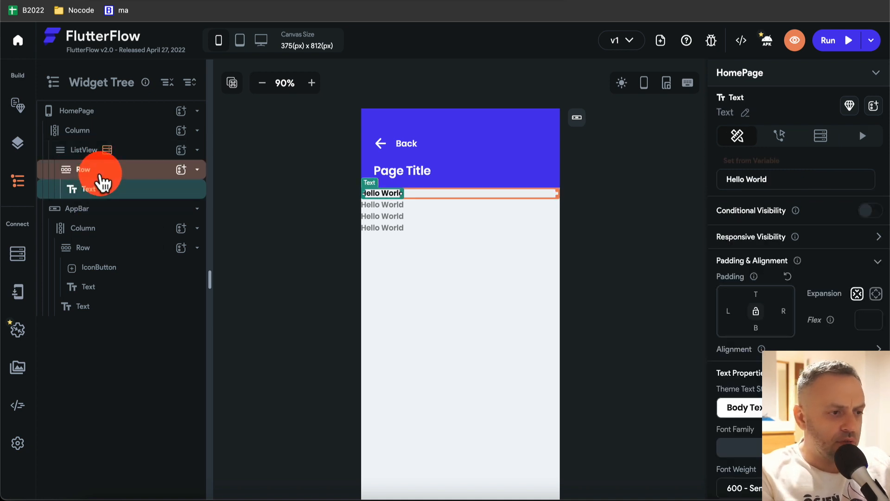
{"action": "right_click", "coordinate": [111, 197]}
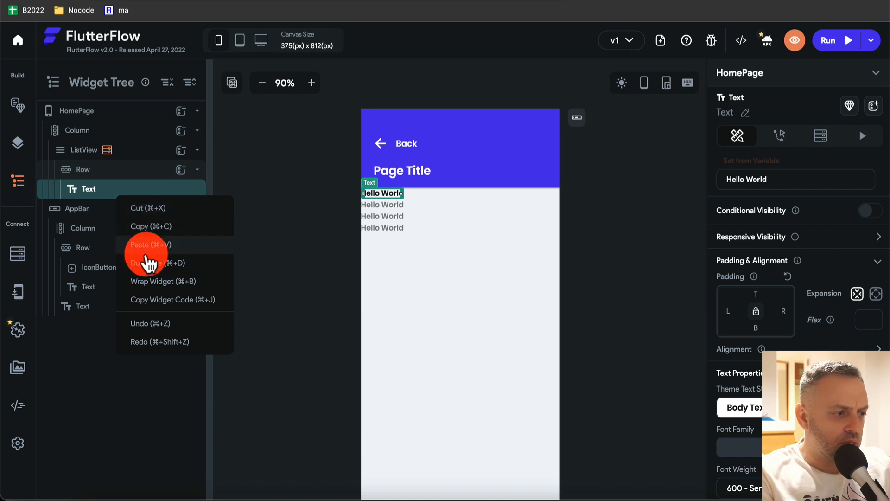
{"action": "left_click", "coordinate": [142, 260]}
{"action": "left_click", "coordinate": [120, 199]}
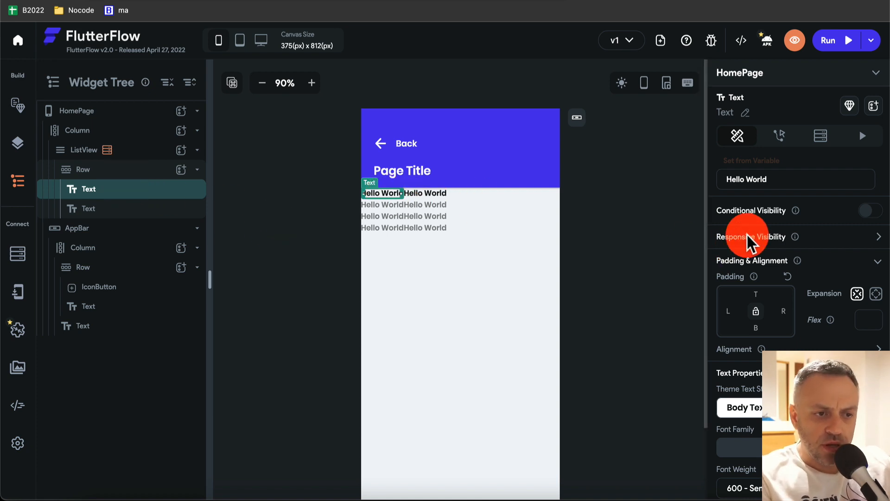
- Bind the first list Text to the Customers record's firstname field
{"action": "left_click", "coordinate": [428, 194]}
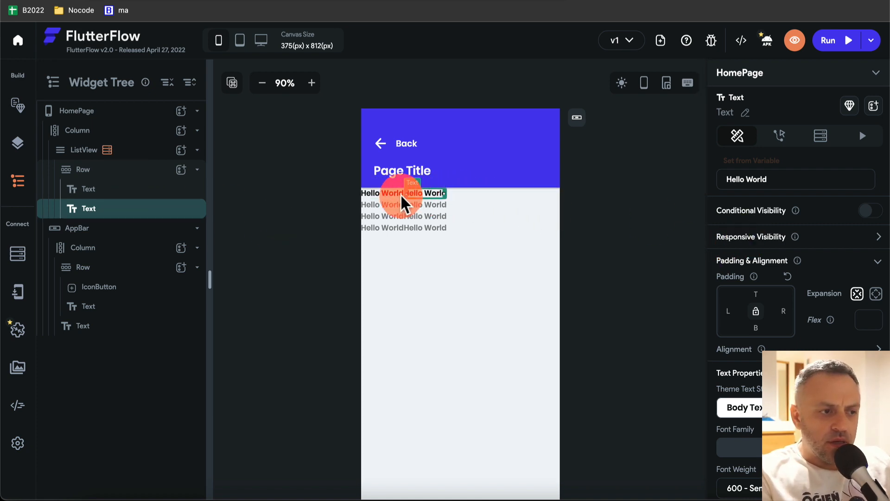
{"action": "left_click", "coordinate": [374, 195]}
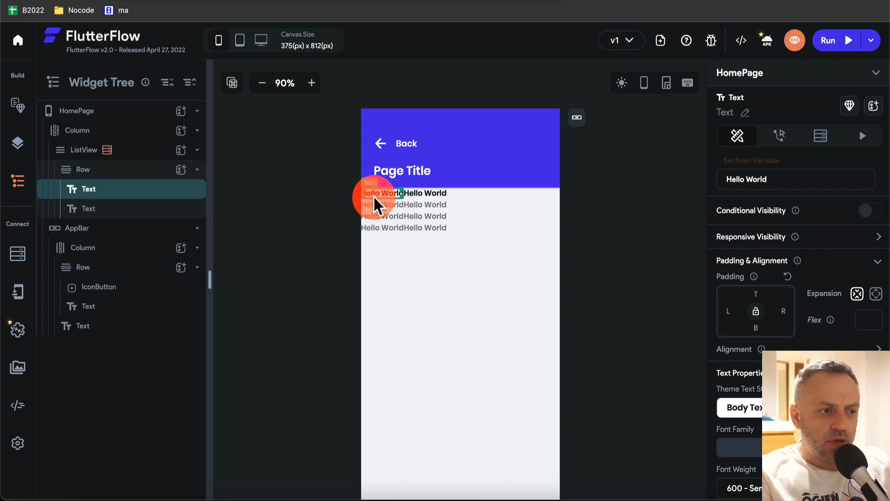
{"action": "left_click", "coordinate": [760, 163]}
{"action": "left_click", "coordinate": [781, 188]}
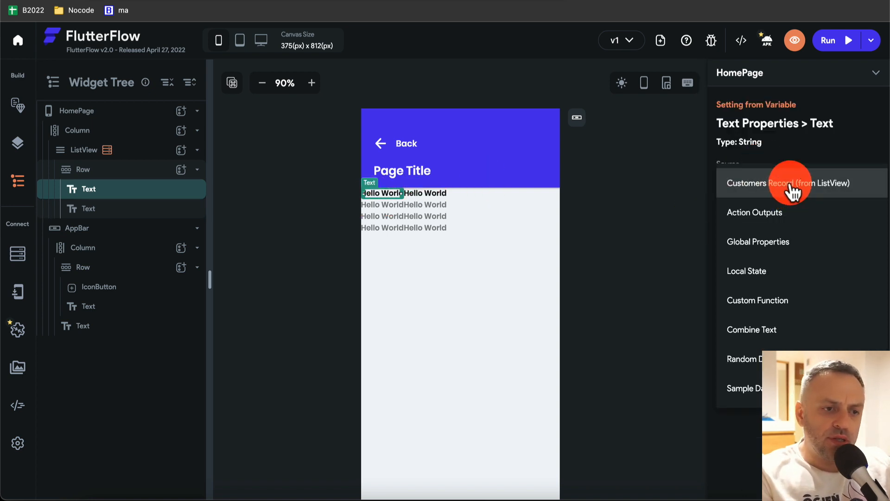
{"action": "left_click", "coordinate": [789, 187]}
{"action": "left_click", "coordinate": [768, 229]}
{"action": "left_click", "coordinate": [779, 239]}
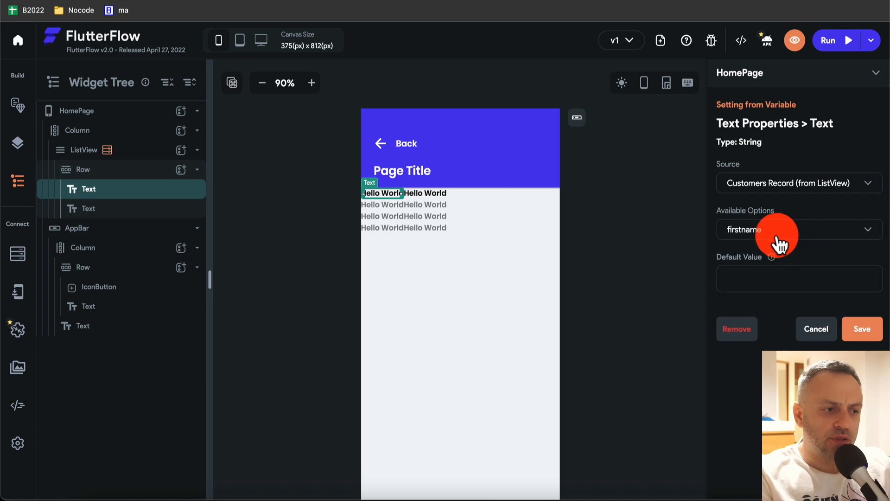
{"action": "left_click", "coordinate": [874, 337]}
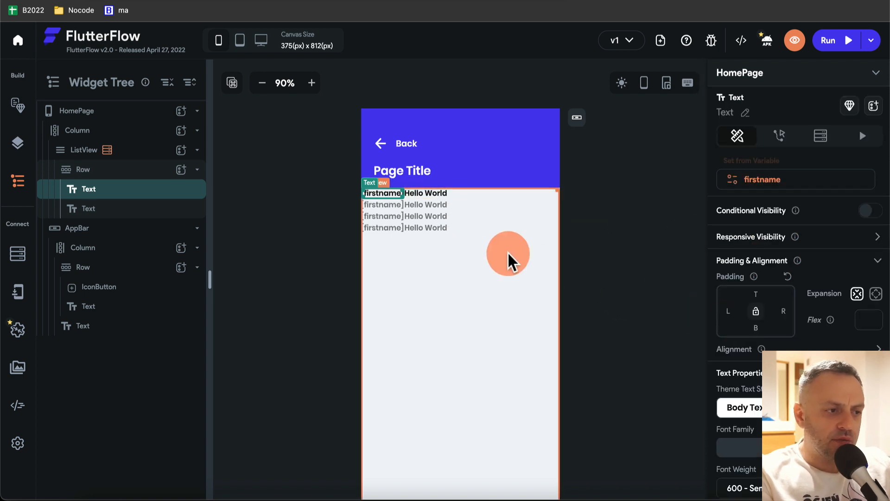
- Bind the second list Text to the Customers record's lastname field
{"action": "left_click", "coordinate": [436, 193]}
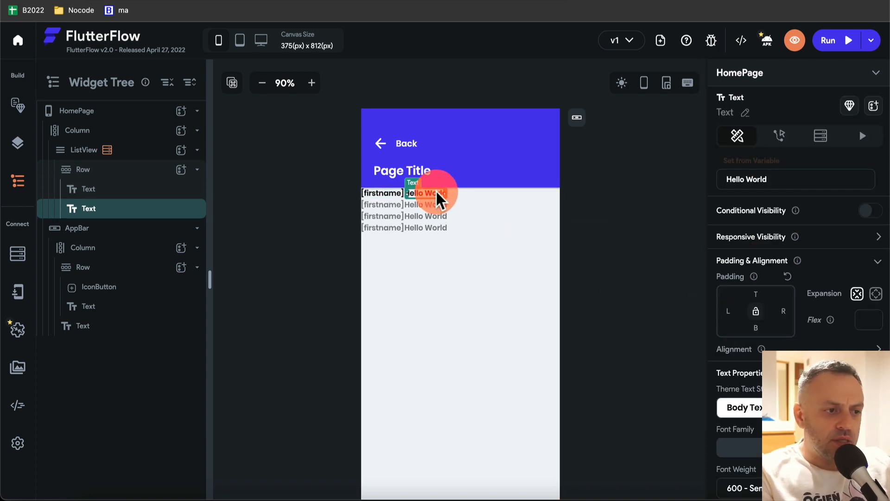
{"action": "left_click", "coordinate": [763, 168]}
{"action": "left_click", "coordinate": [791, 187]}
{"action": "left_click", "coordinate": [792, 186]}
{"action": "left_click", "coordinate": [761, 232]}
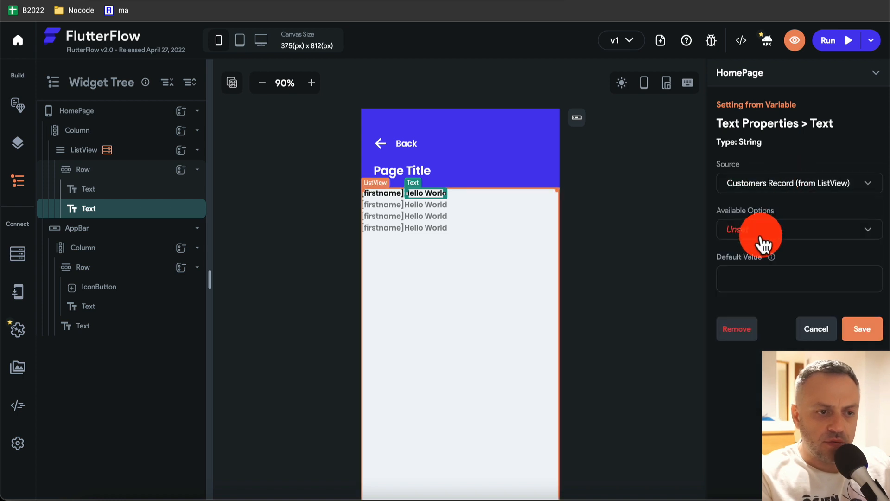
{"action": "left_click", "coordinate": [763, 258]}
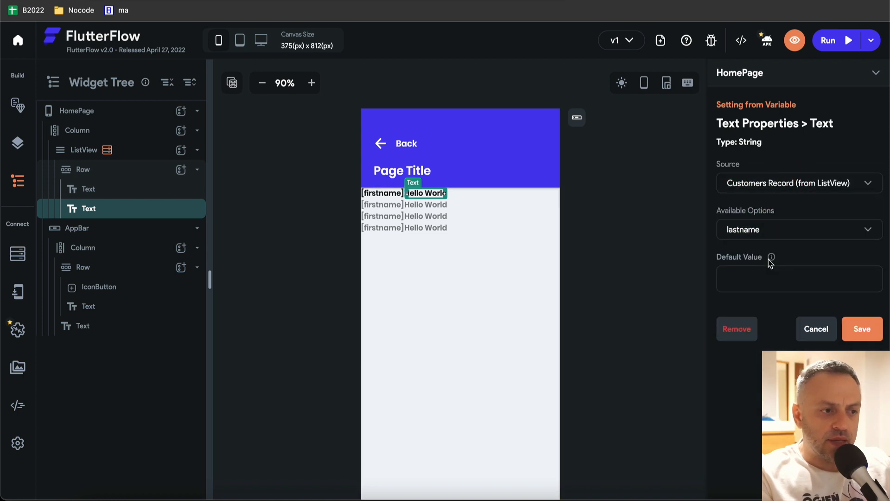
{"action": "left_click", "coordinate": [864, 330]}
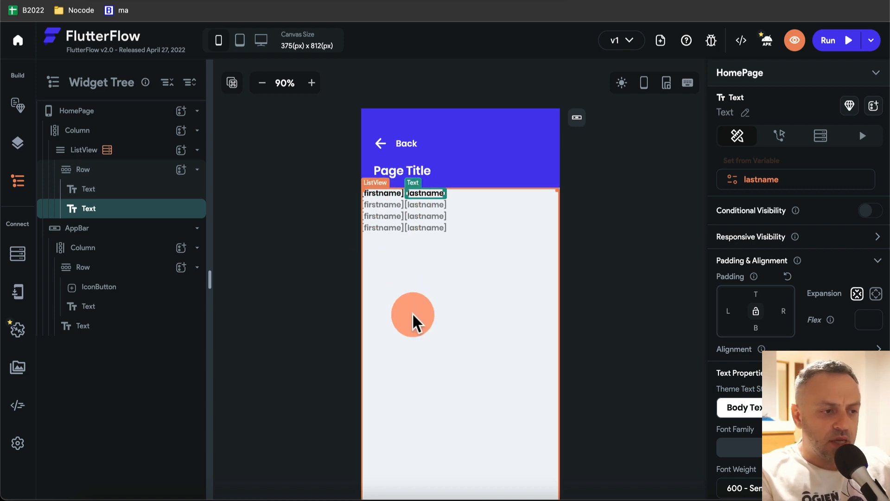
{"action": "left_click", "coordinate": [842, 44]}
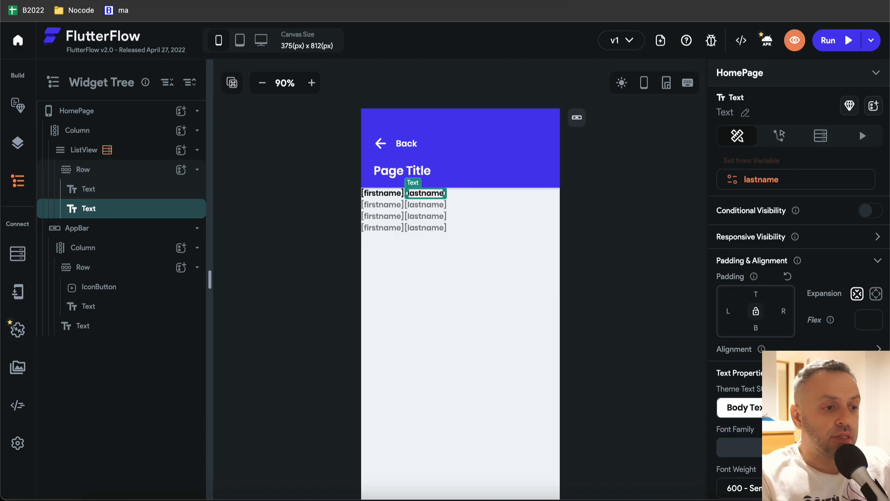
{"action": "left_click", "coordinate": [438, 213]}
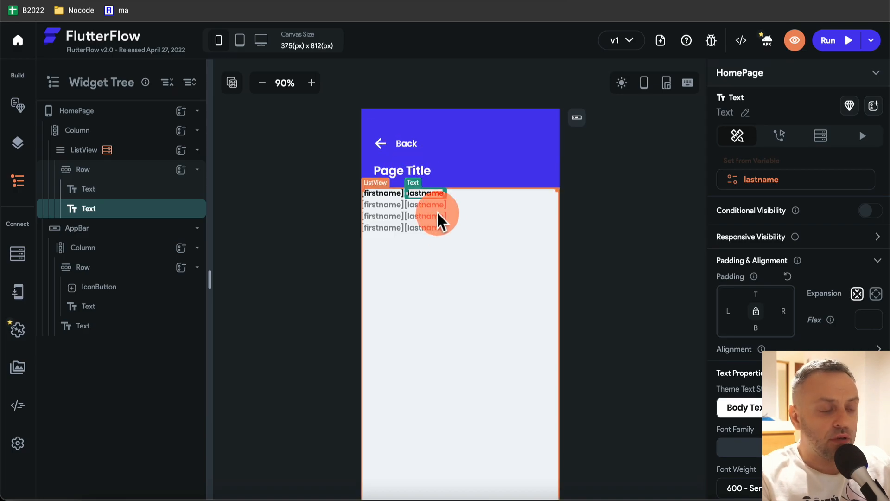
{"action": "left_click", "coordinate": [457, 261]}
- Create a new blank page named Page2
{"action": "left_click", "coordinate": [149, 140]}
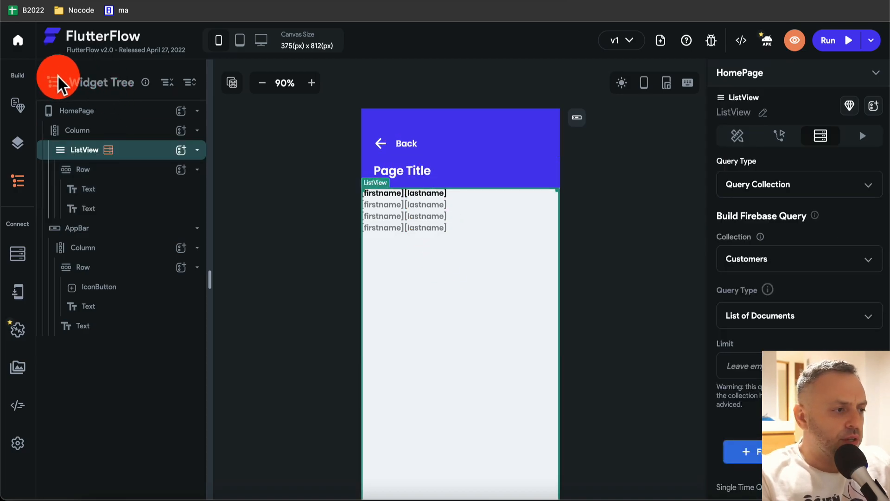
{"action": "left_click", "coordinate": [16, 144]}
{"action": "left_click", "coordinate": [18, 109]}
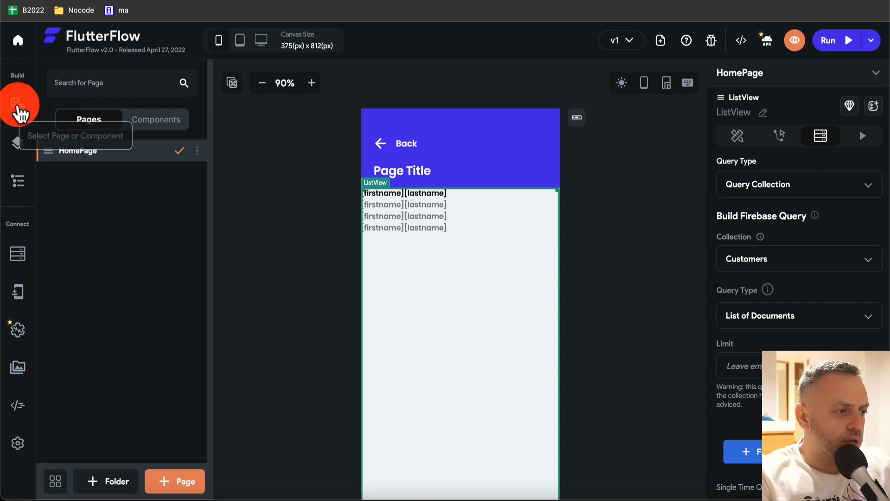
{"action": "left_click", "coordinate": [179, 482]}
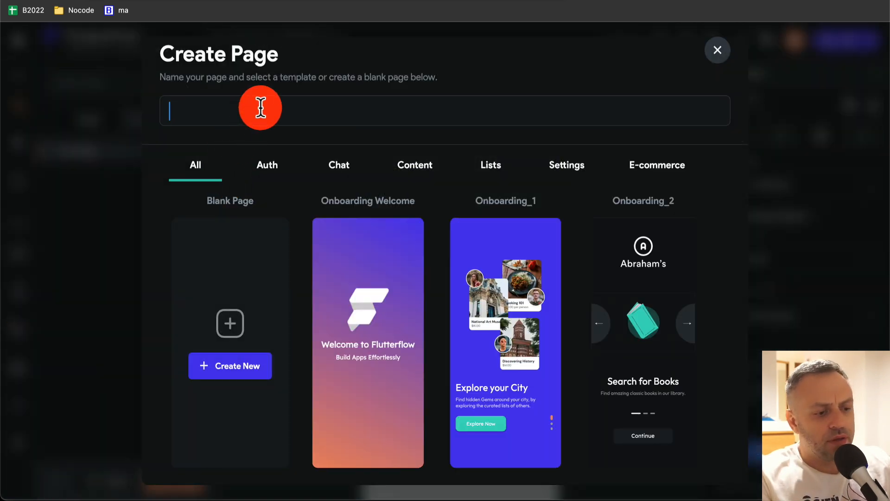
{"action": "type", "text": "Page2"}
{"action": "left_click", "coordinate": [248, 368]}
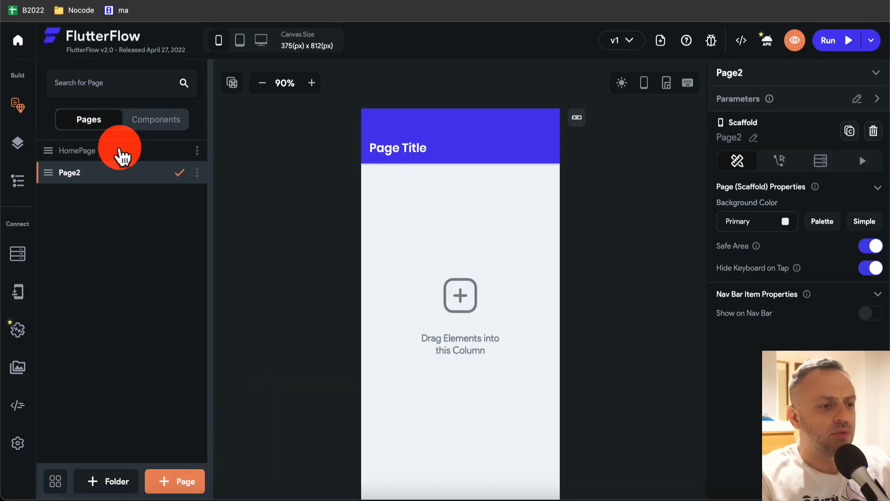
- Switch between HomePage and Page2, ending on the empty Page2
{"action": "left_click", "coordinate": [476, 197]}
{"action": "left_click", "coordinate": [134, 155]}
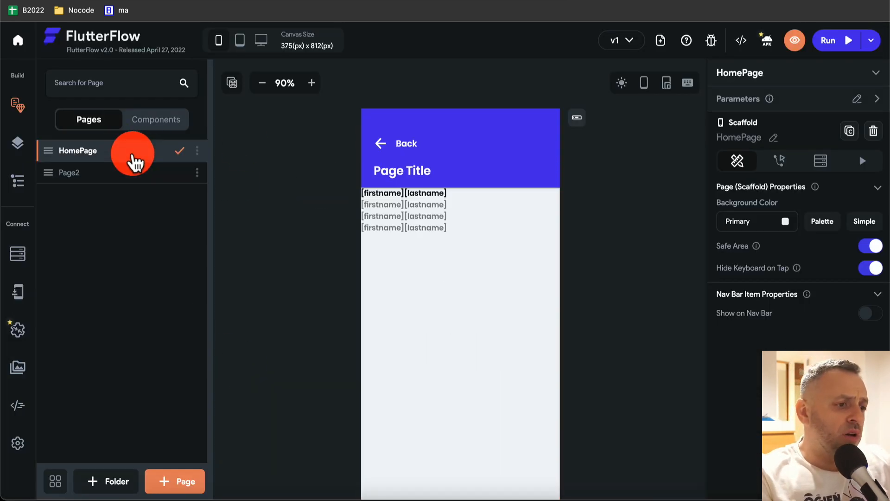
{"action": "left_click", "coordinate": [396, 210]}
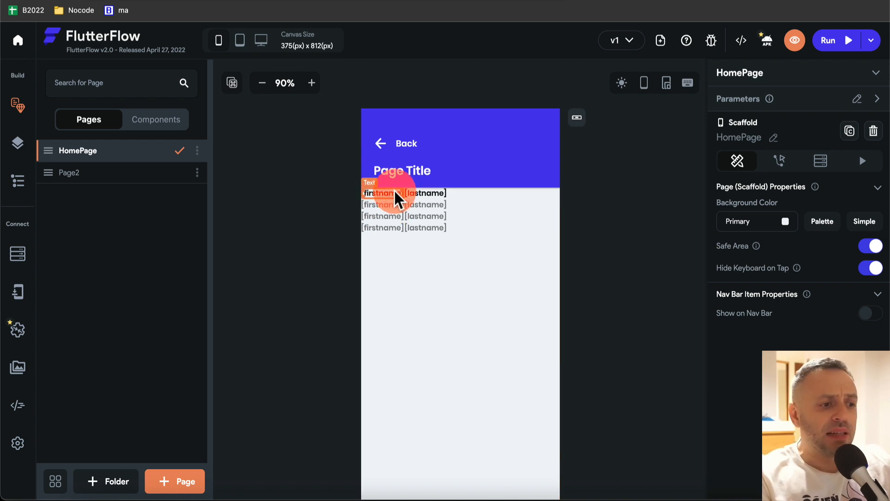
{"action": "left_click", "coordinate": [99, 172]}
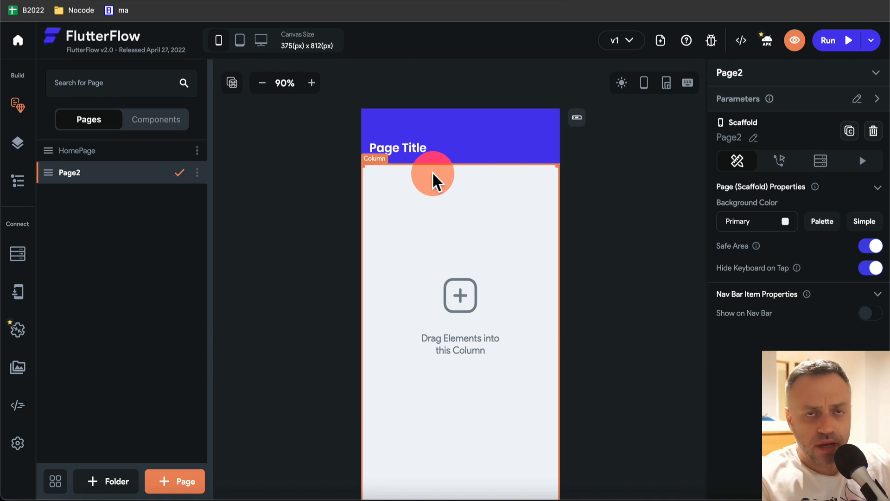
{"action": "left_click", "coordinate": [135, 152]}
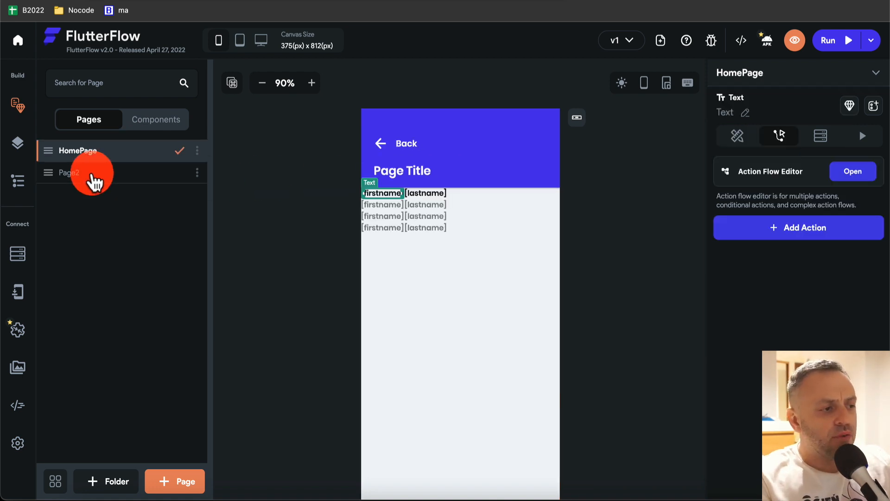
{"action": "left_click", "coordinate": [95, 181]}
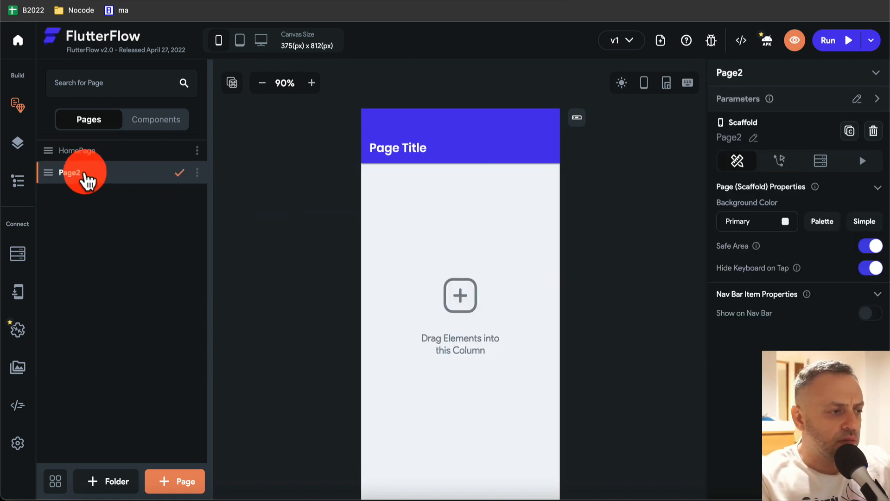
- Drag a Text widget to the top of Page2's column, then deselect it
{"action": "left_click", "coordinate": [18, 144]}
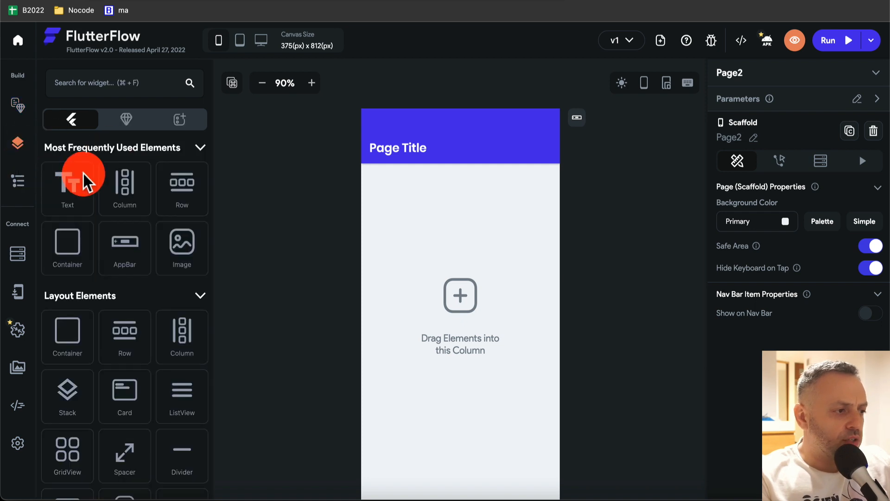
{"action": "left_click_drag", "start_coordinate": [83, 181], "coordinate": [413, 182]}
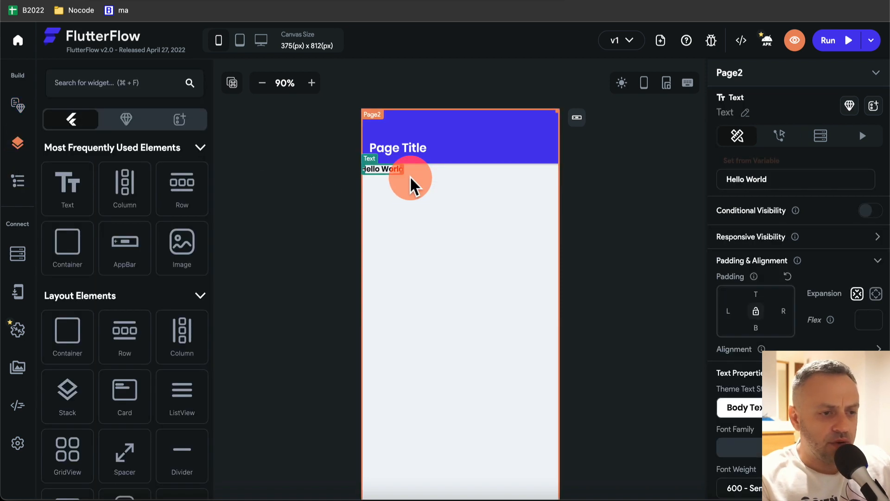
{"action": "left_click", "coordinate": [425, 72]}
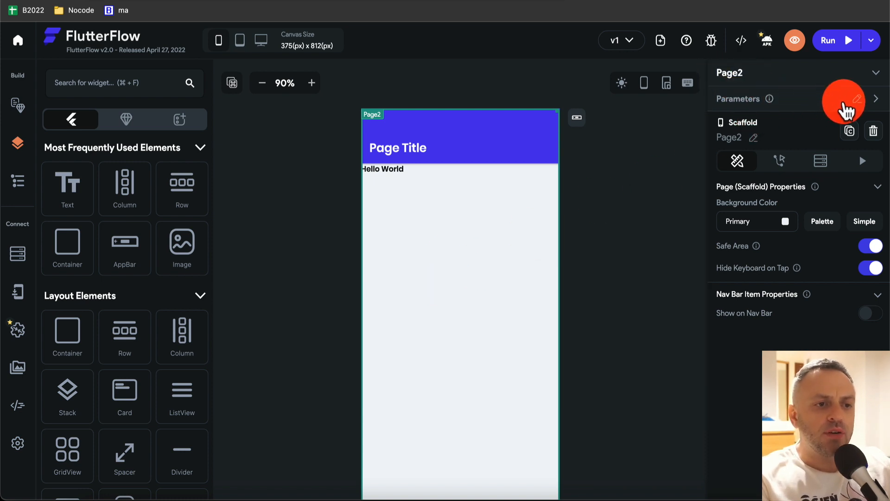
{"action": "mouse_move", "coordinate": [769, 104]}
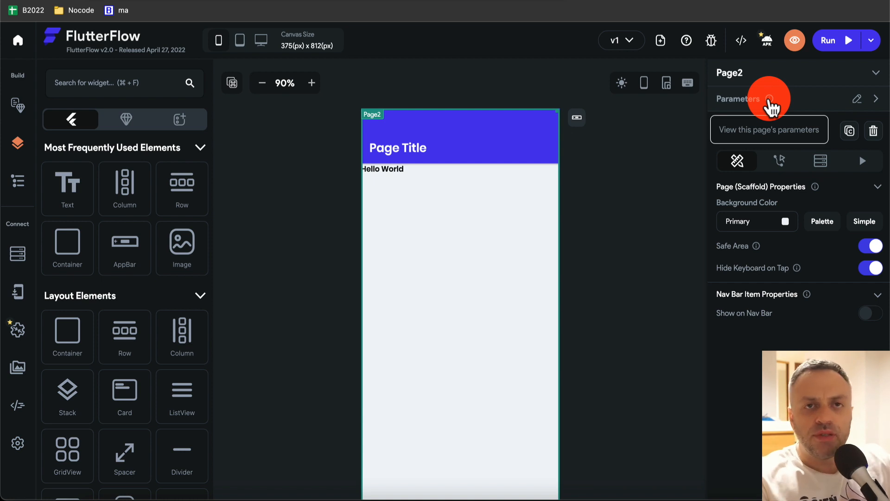
- Add a String page parameter named param1 to Page2 and save it
{"action": "left_click", "coordinate": [858, 99]}
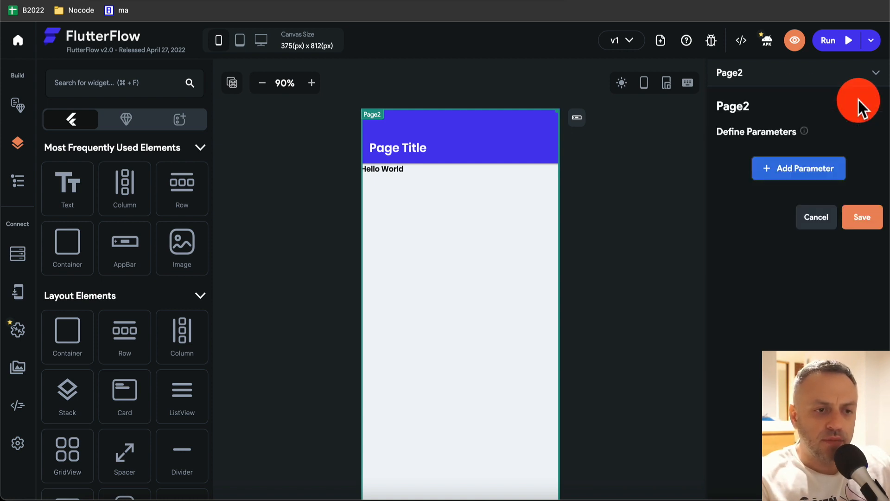
{"action": "left_click", "coordinate": [805, 170]}
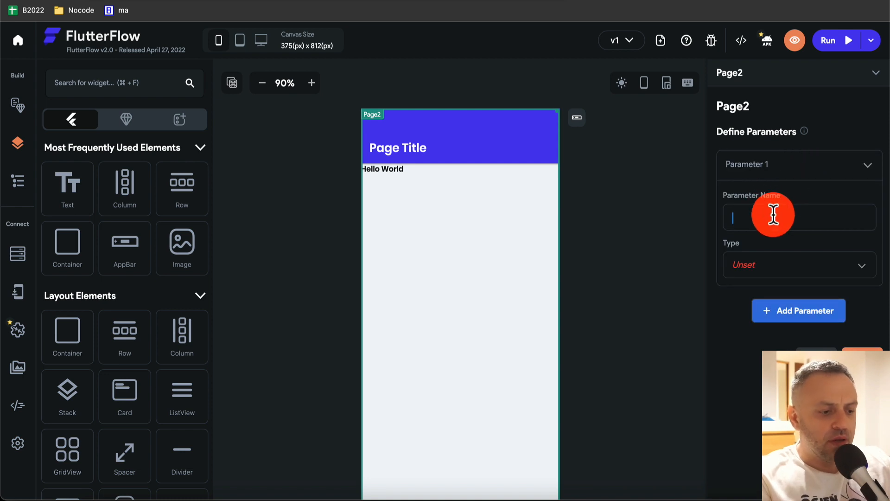
{"action": "type", "text": "param1"}
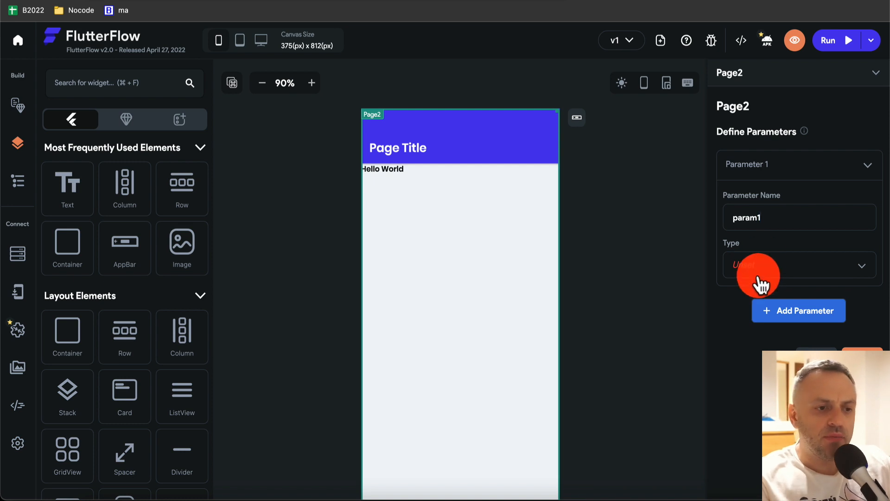
{"action": "left_click", "coordinate": [779, 272]}
{"action": "left_click", "coordinate": [775, 133]}
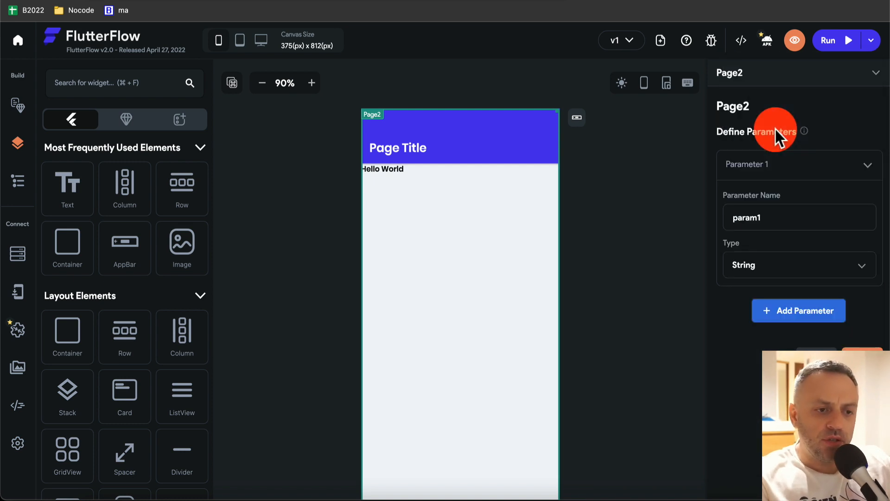
{"action": "left_click", "coordinate": [864, 358]}
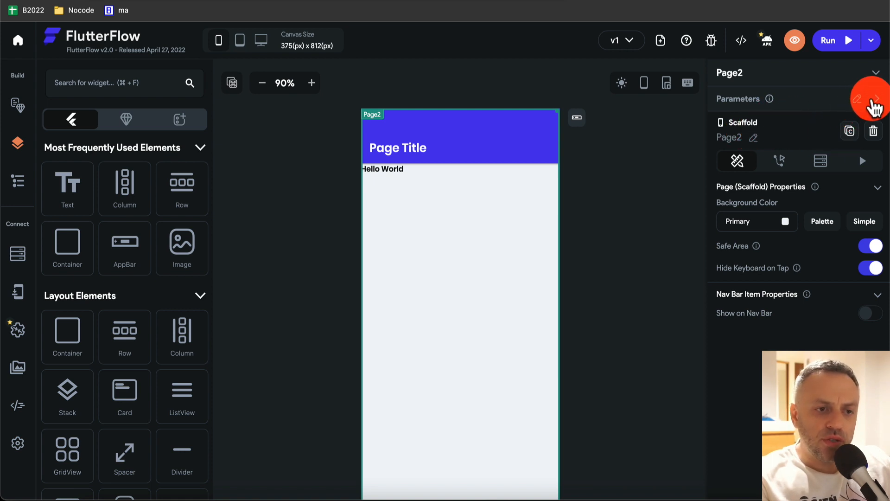
{"action": "left_click", "coordinate": [876, 100]}
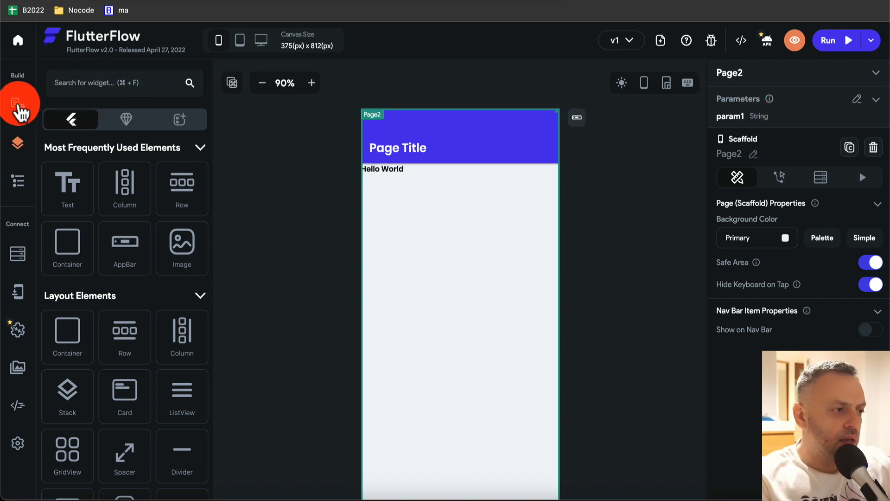
- On HomePage, give the customer name Text a tap action navigating to Page2
{"action": "left_click", "coordinate": [21, 109]}
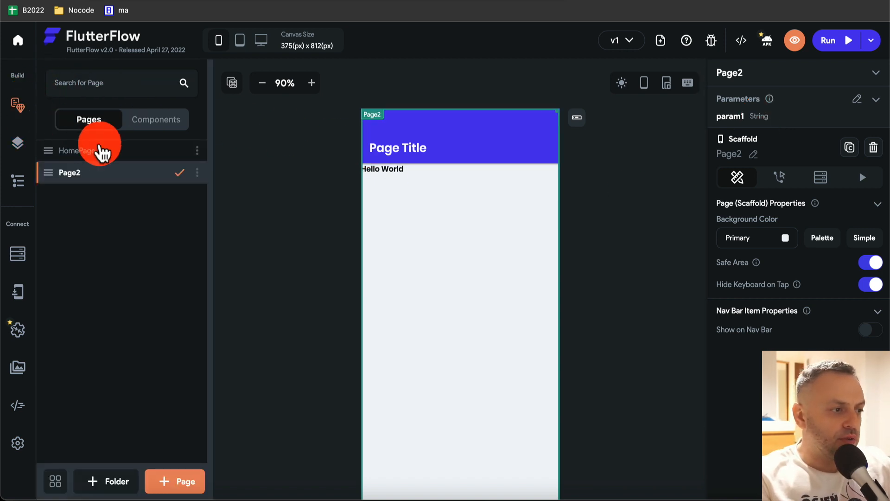
{"action": "left_click", "coordinate": [103, 152]}
{"action": "left_click", "coordinate": [389, 199]}
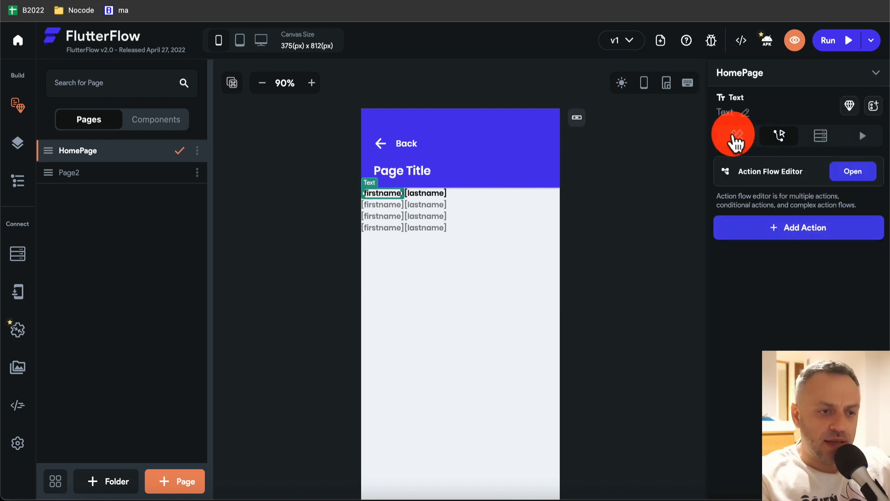
{"action": "left_click", "coordinate": [739, 135]}
{"action": "left_click", "coordinate": [788, 139]}
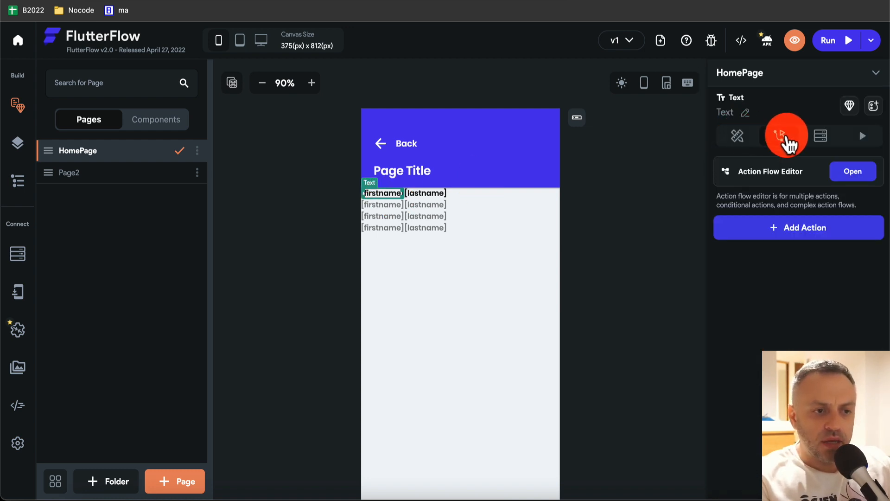
{"action": "left_click", "coordinate": [794, 232]}
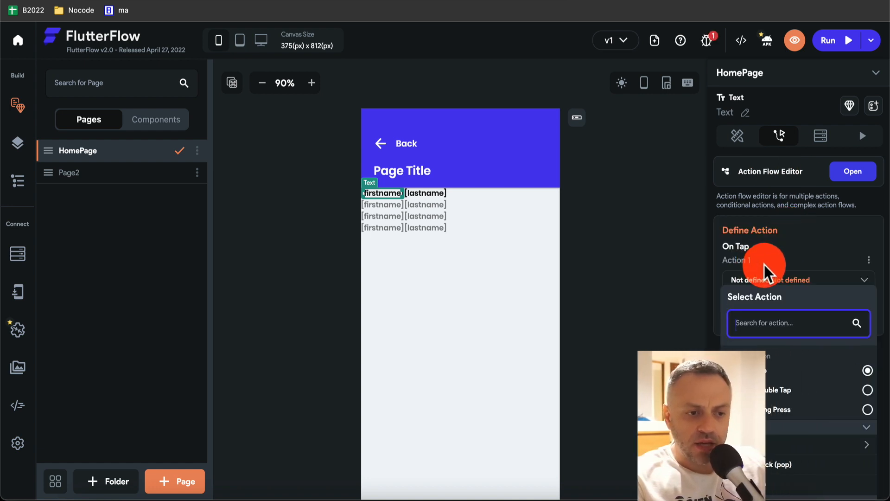
{"action": "scroll", "coordinate": [782, 371], "scroll_direction": "down", "scroll_amount": 3}
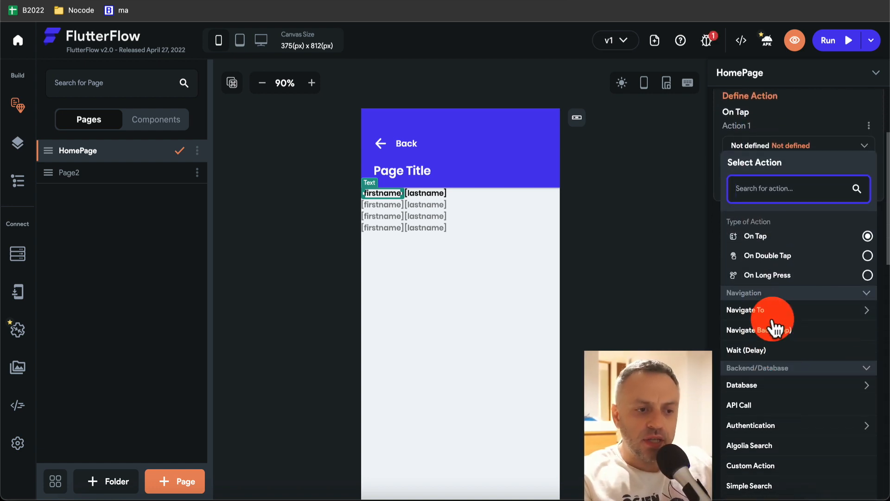
{"action": "left_click", "coordinate": [773, 316]}
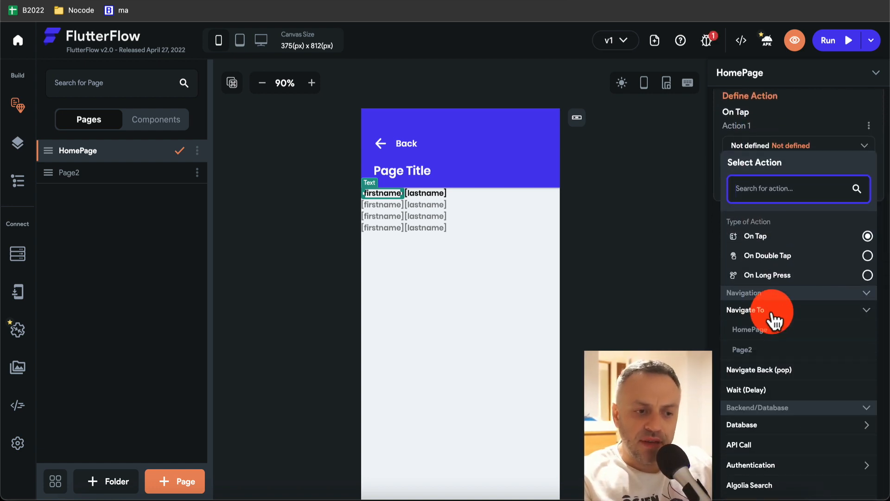
{"action": "left_click", "coordinate": [761, 356]}
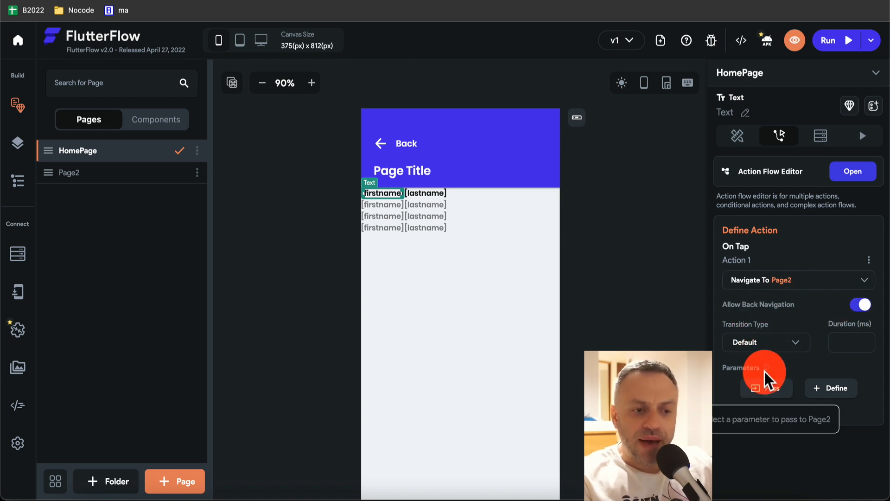
- Pass param1 to Page2 from the ListView's Customers record firstname field
{"action": "left_click", "coordinate": [774, 392]}
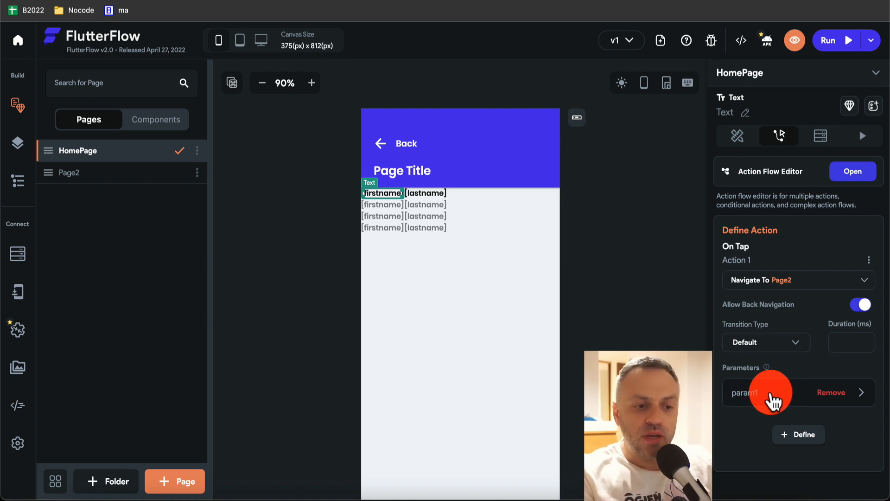
{"action": "left_click", "coordinate": [774, 400]}
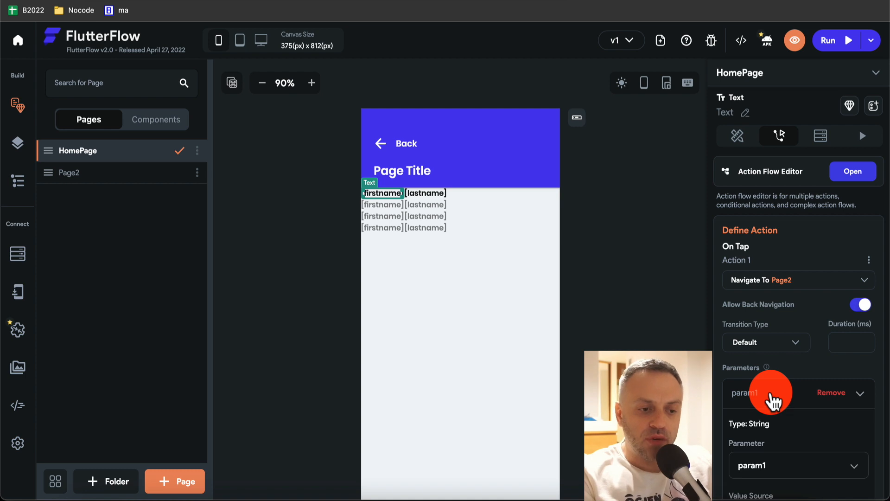
{"action": "scroll", "coordinate": [771, 390], "scroll_direction": "down", "scroll_amount": 3}
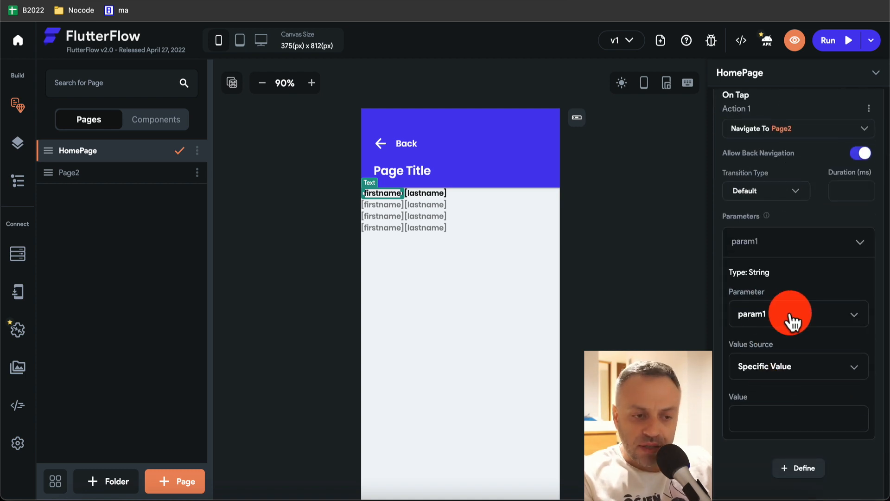
{"action": "scroll", "coordinate": [791, 375], "scroll_direction": "down", "scroll_amount": 2}
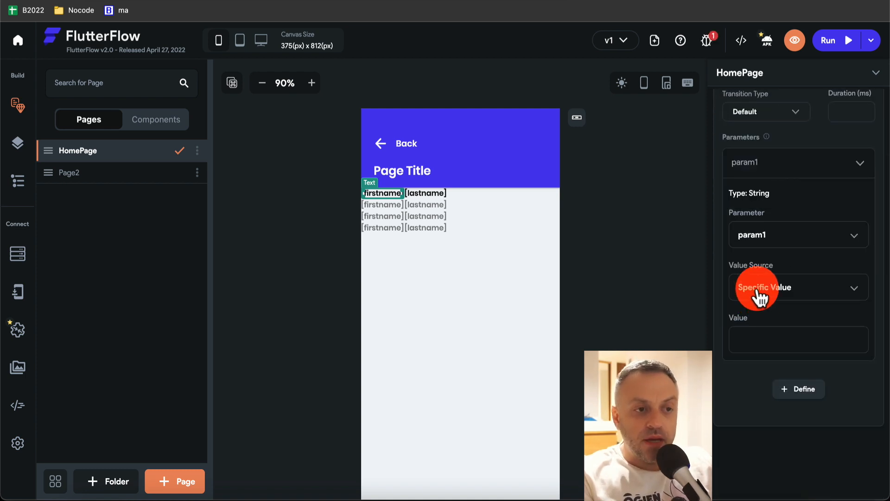
{"action": "left_click", "coordinate": [782, 293]}
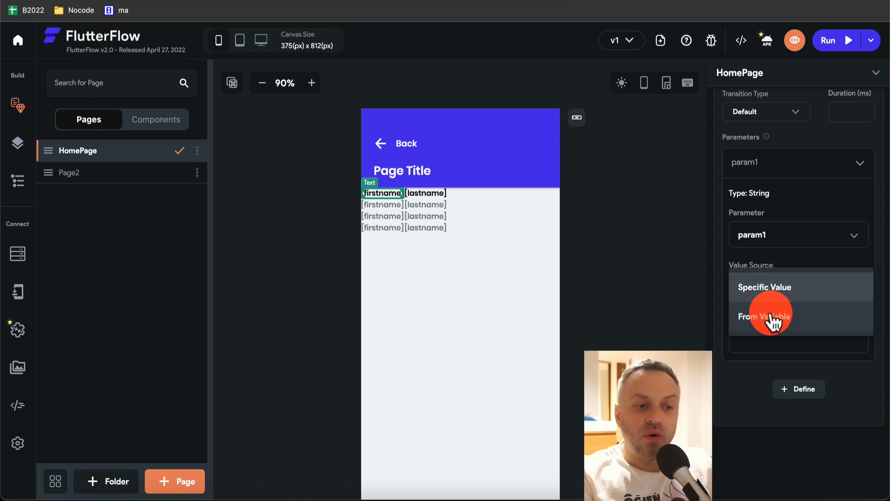
{"action": "left_click", "coordinate": [779, 320]}
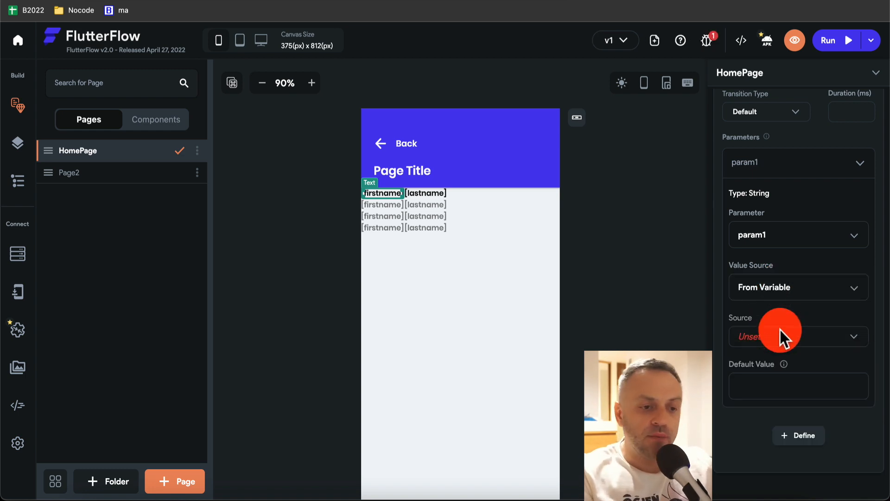
{"action": "left_click", "coordinate": [794, 337]}
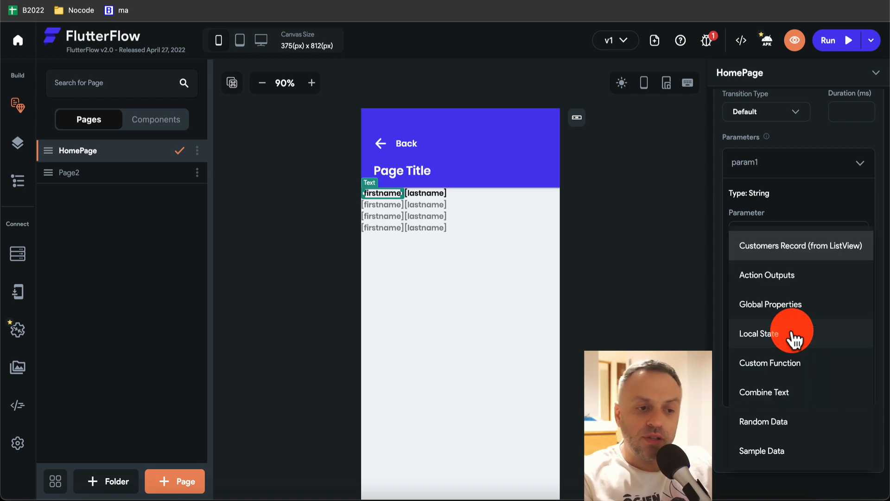
{"action": "left_click", "coordinate": [802, 253]}
{"action": "left_click", "coordinate": [780, 386]}
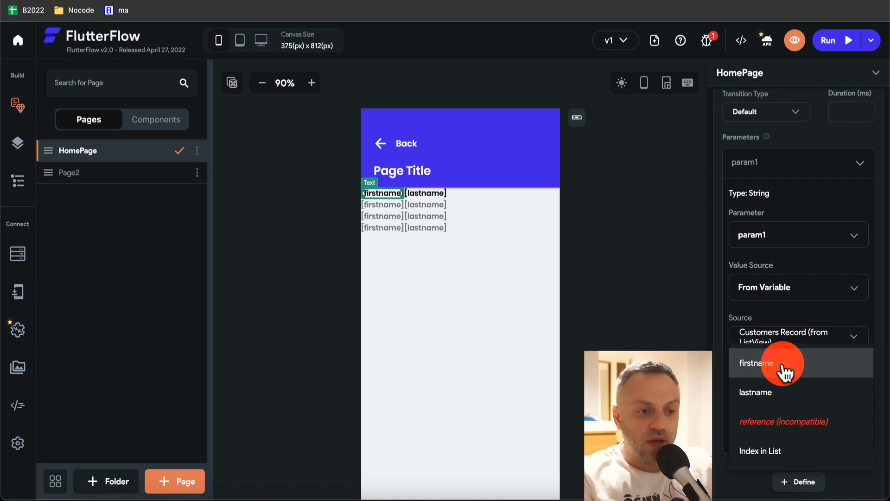
{"action": "left_click", "coordinate": [785, 371]}
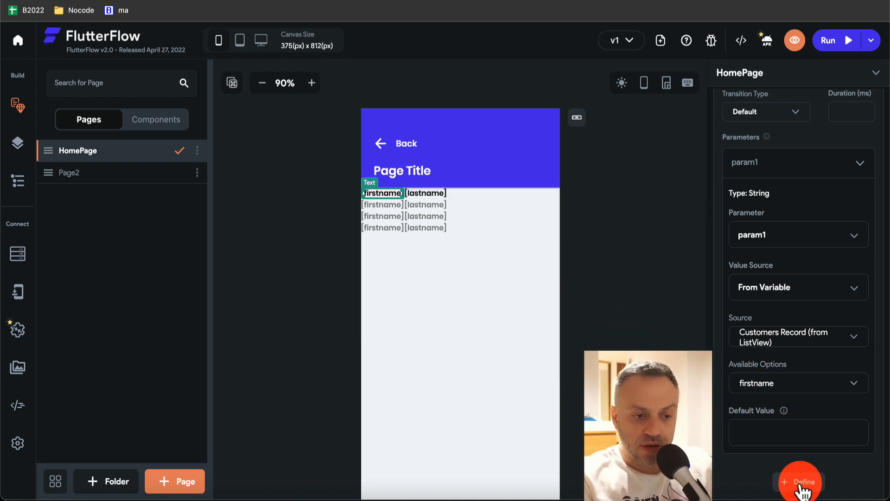
{"action": "scroll", "coordinate": [845, 444], "scroll_direction": "down", "scroll_amount": 2}
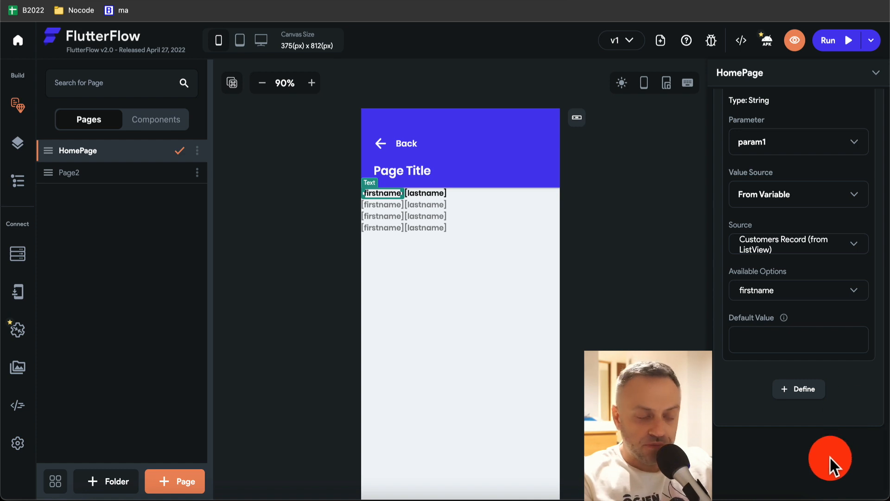
{"action": "scroll", "coordinate": [830, 458], "scroll_direction": "up", "scroll_amount": 7}
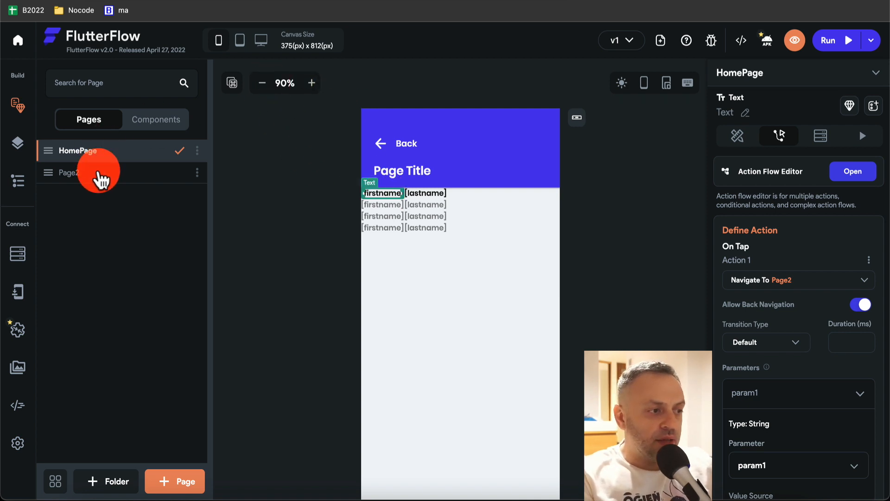
- Bind Page2's Hello World text to param1 with default value 'No variable passed'
{"action": "left_click", "coordinate": [100, 178]}
{"action": "left_click", "coordinate": [392, 170]}
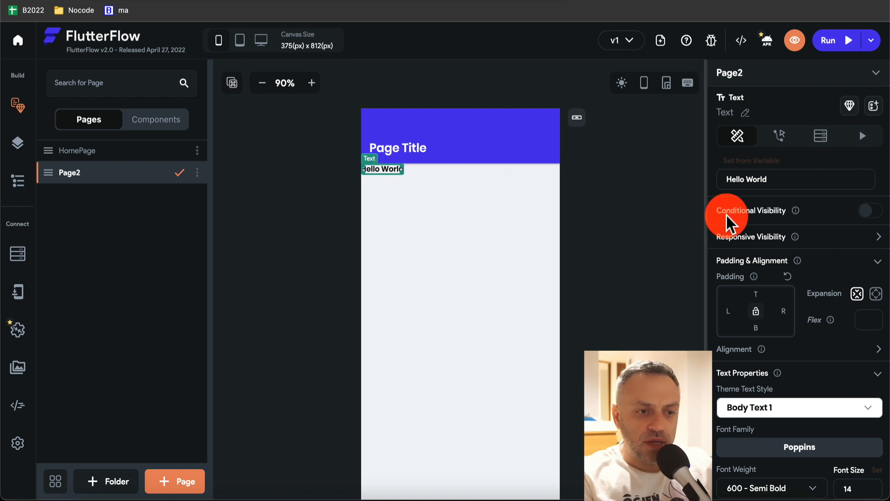
{"action": "left_click", "coordinate": [759, 167]}
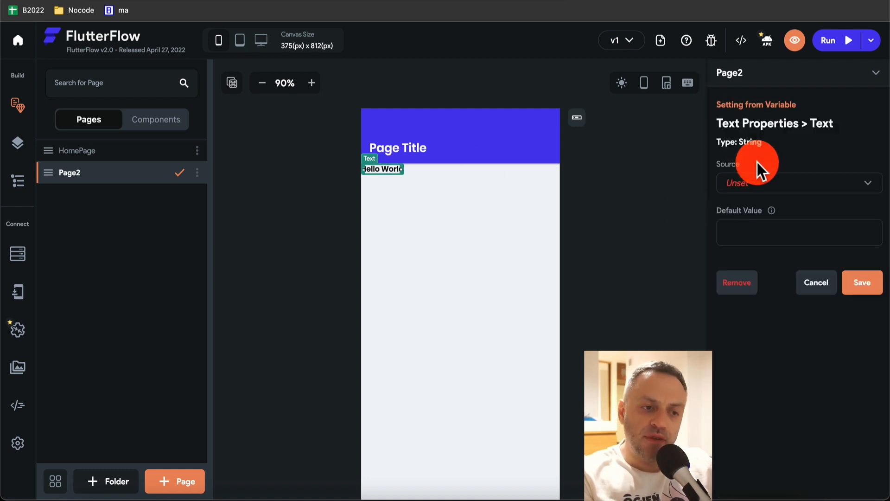
{"action": "left_click", "coordinate": [770, 184]}
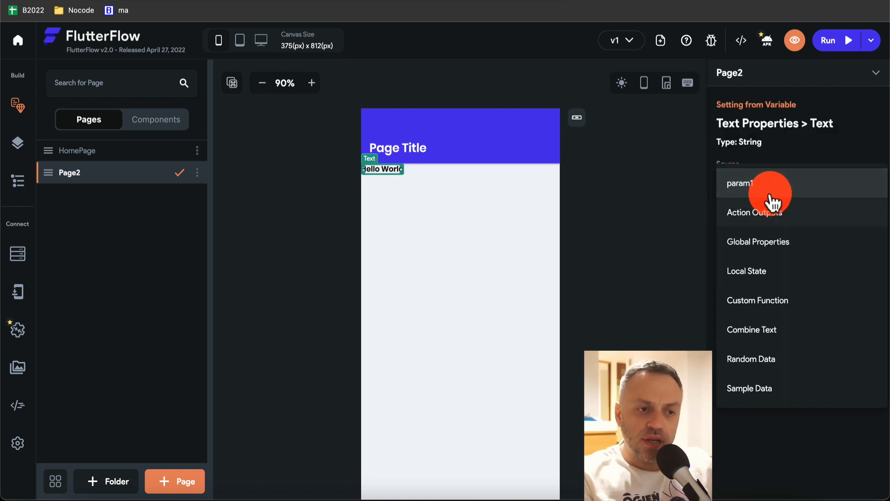
{"action": "left_click", "coordinate": [756, 186]}
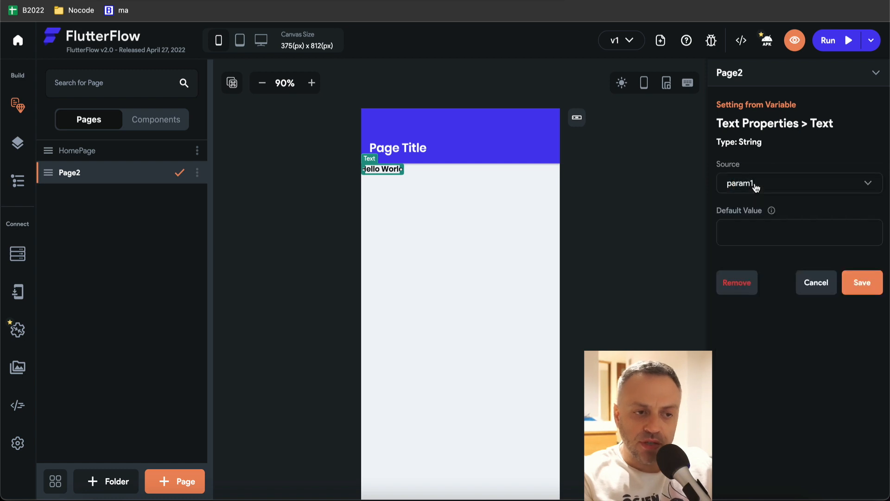
{"action": "left_click", "coordinate": [860, 283]}
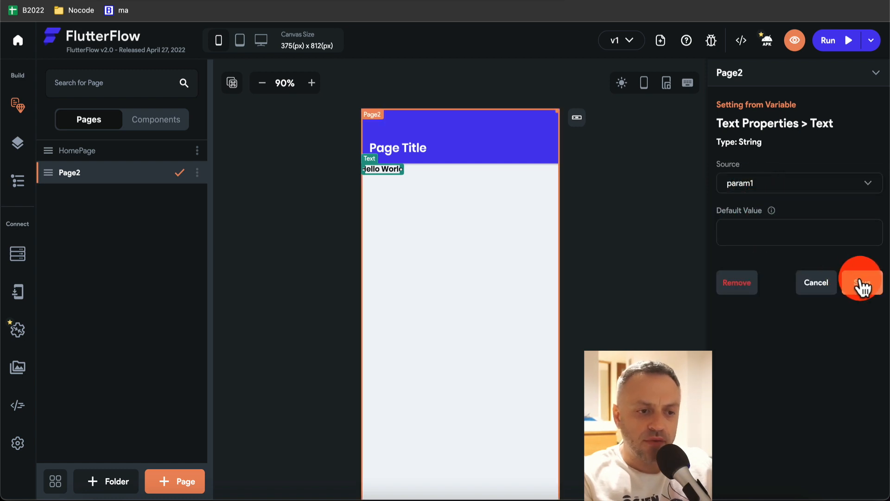
{"action": "left_click", "coordinate": [822, 228]}
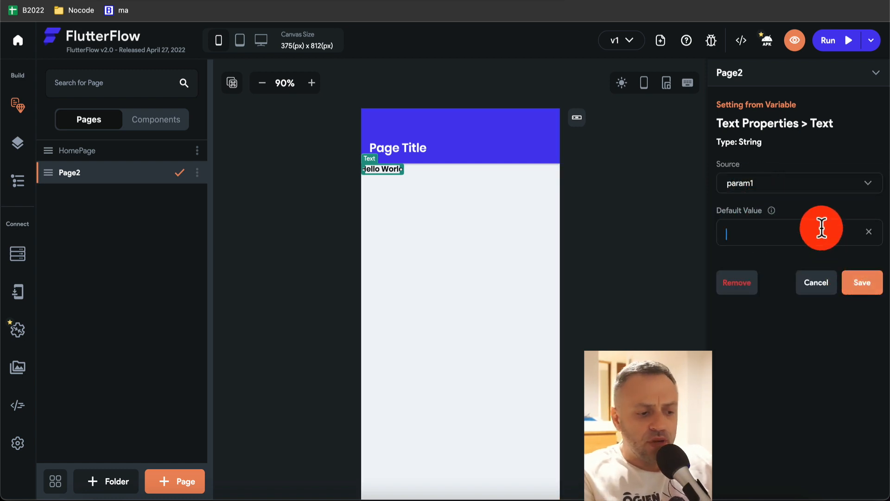
{"action": "type", "text": "No variable passed"}
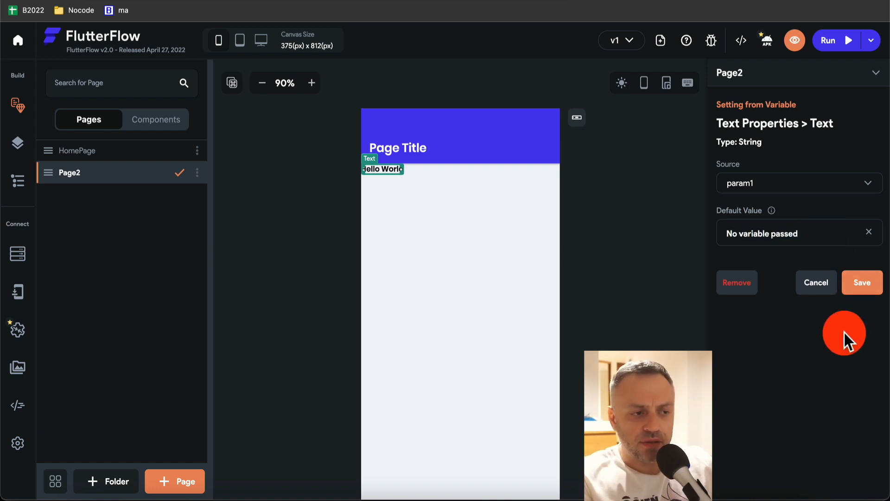
{"action": "left_click", "coordinate": [863, 284]}
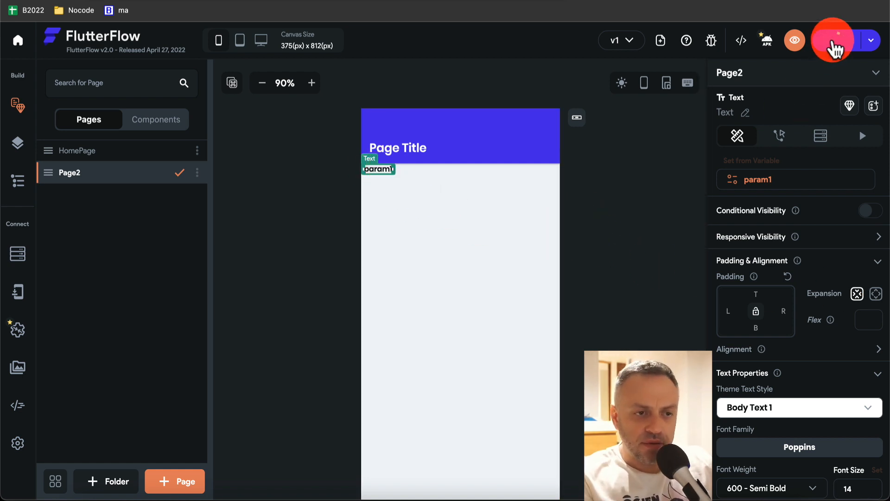
- Preview the app, tapping both customer names to confirm Page2 shows each firstname
{"action": "left_click", "coordinate": [833, 42]}
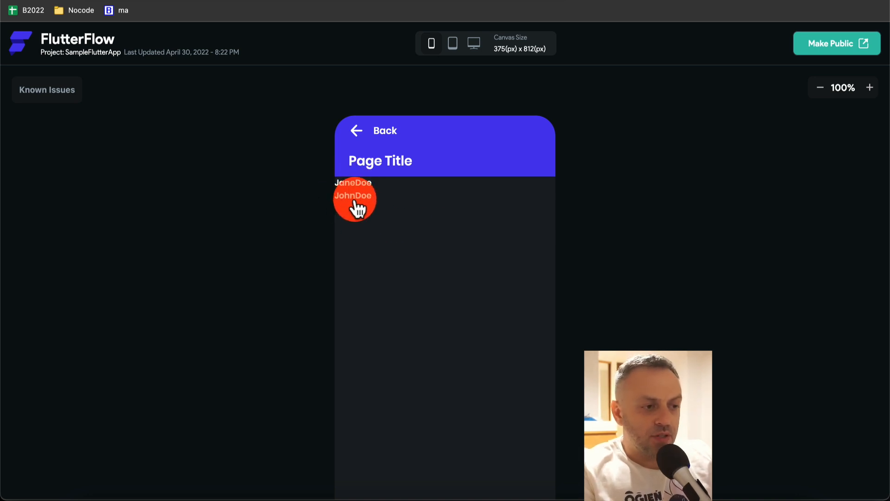
{"action": "left_click", "coordinate": [349, 183]}
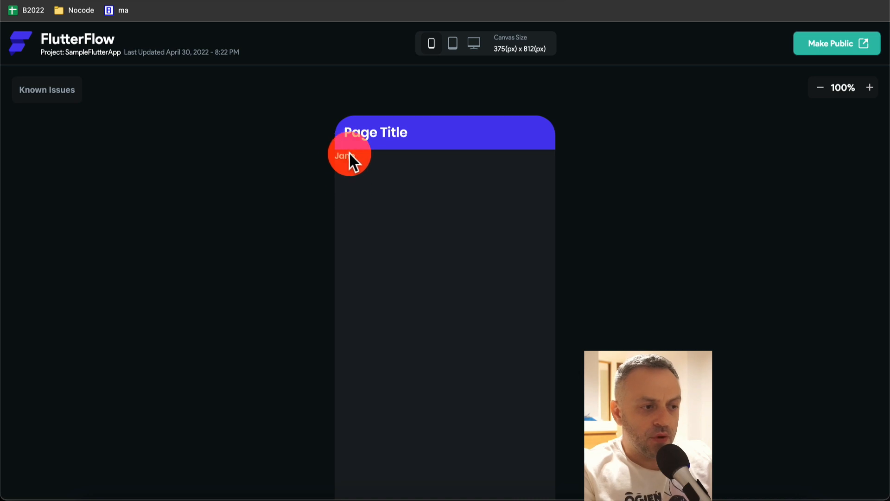
{"action": "key", "text": "super+Left"}
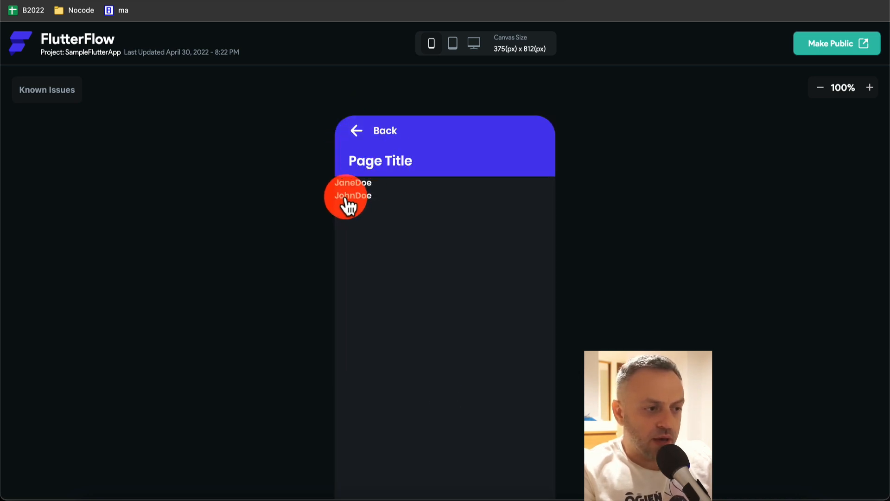
{"action": "left_click", "coordinate": [345, 196]}
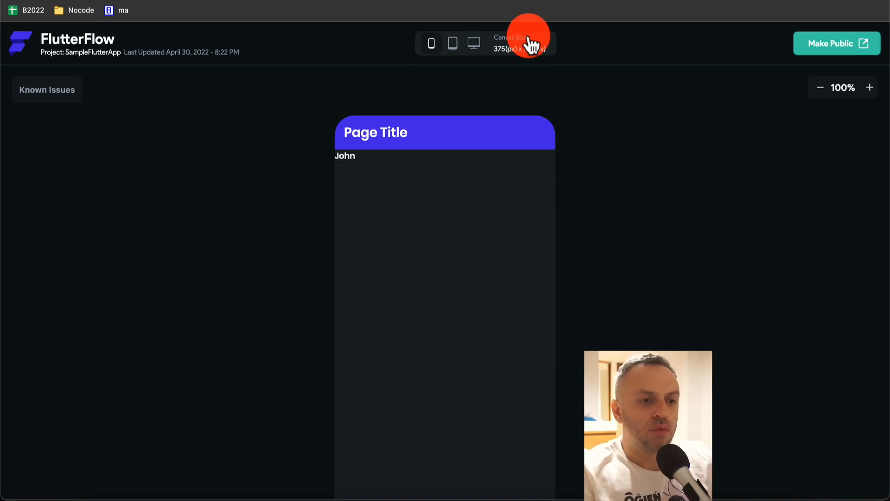
{"action": "key", "text": "Escape"}
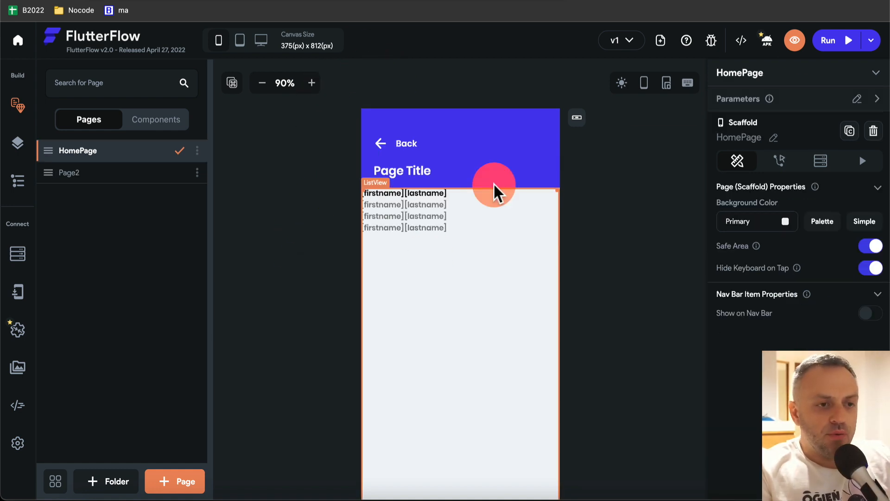
{"action": "left_click", "coordinate": [833, 41]}
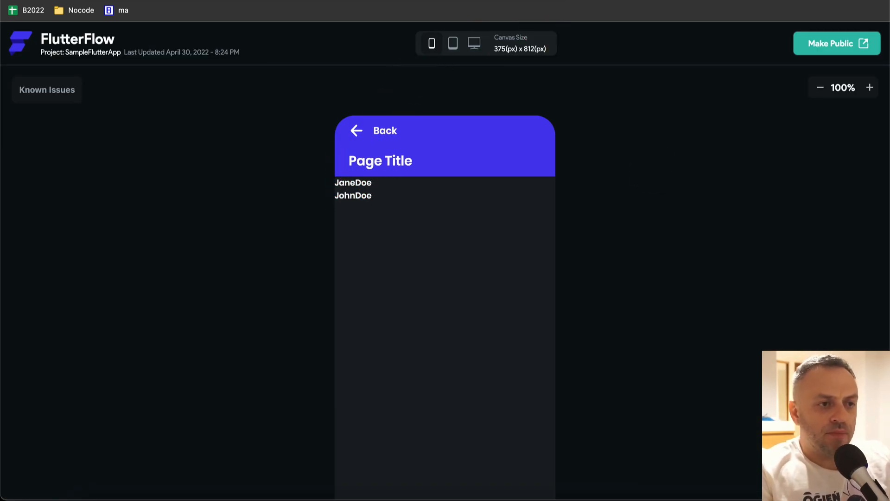
{"action": "key", "text": "ctrl+Tab"}
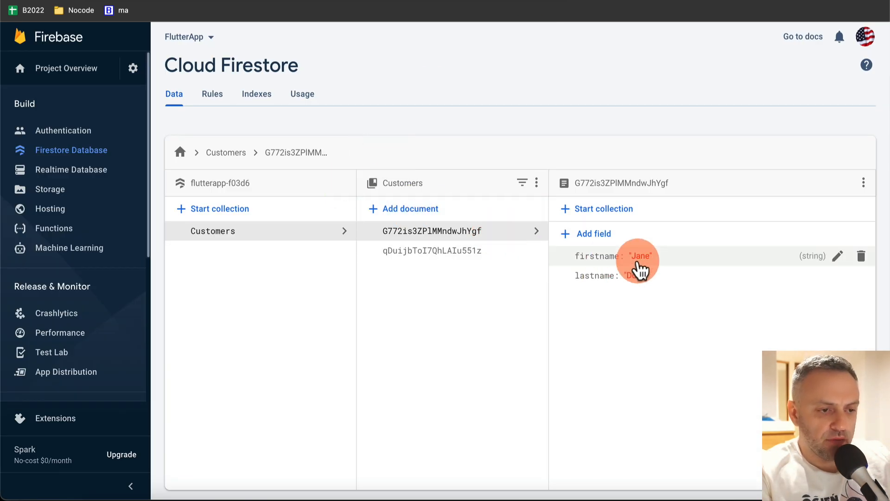
- In Firestore, change the first customer's firstname and check the app preview
{"action": "left_click", "coordinate": [645, 258]}
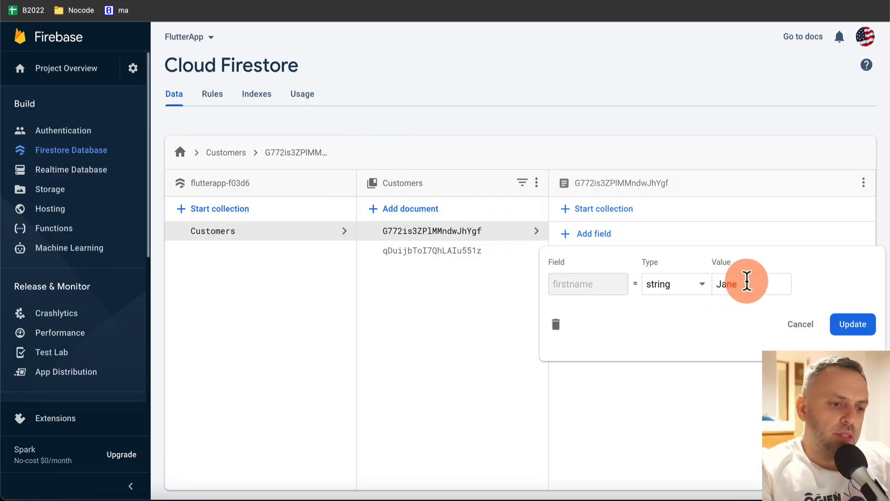
{"action": "type", "text": "Rebe"}
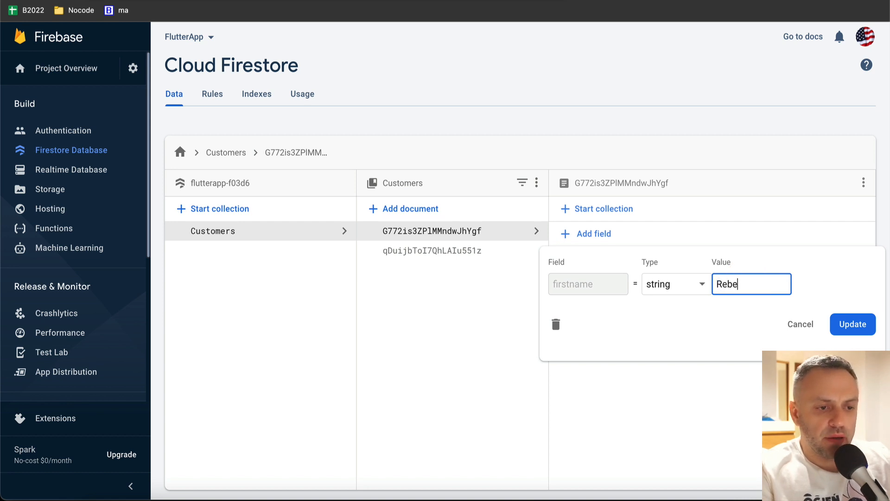
{"action": "type", "text": "cca"}
{"action": "left_click", "coordinate": [853, 325]}
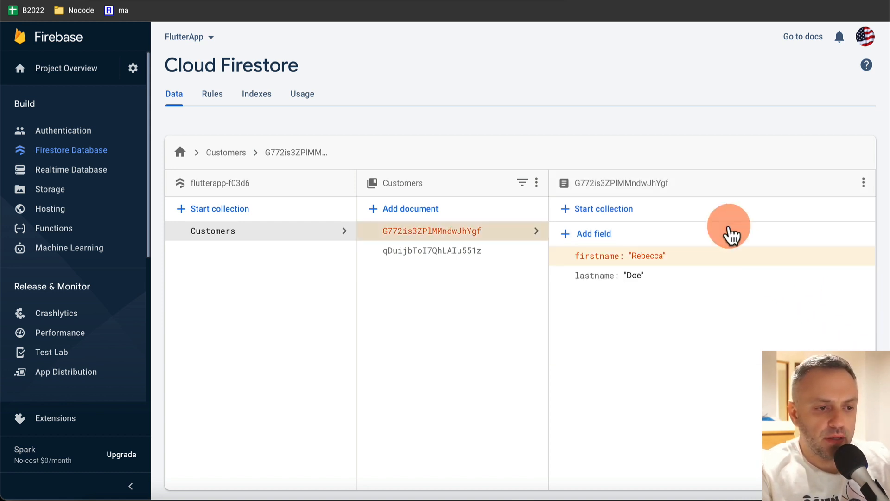
{"action": "left_click", "coordinate": [490, 251]}
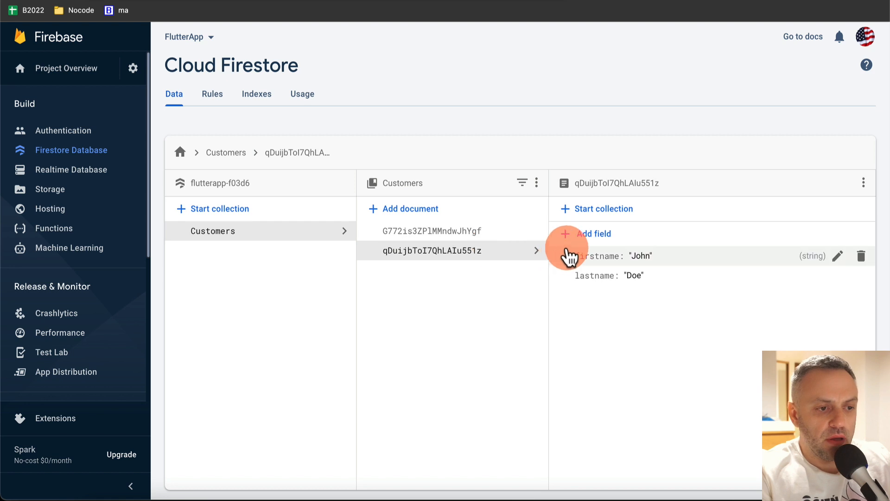
{"action": "left_click", "coordinate": [484, 232]}
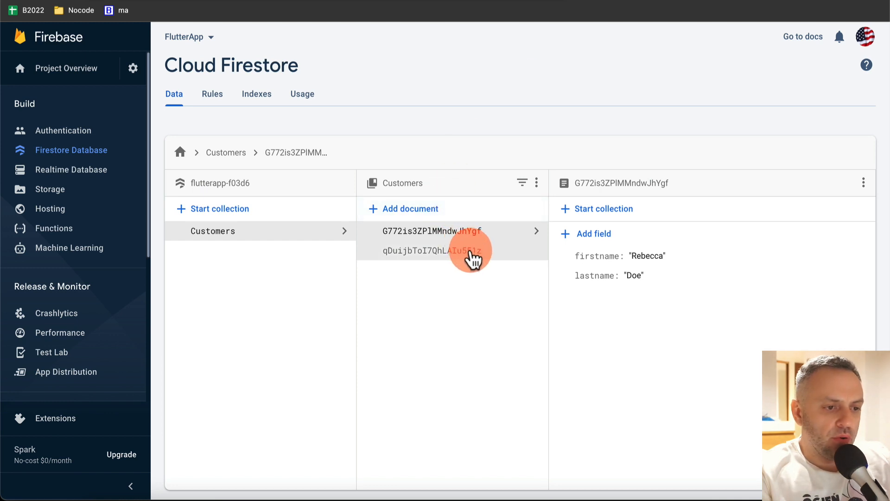
{"action": "left_click", "coordinate": [473, 254]}
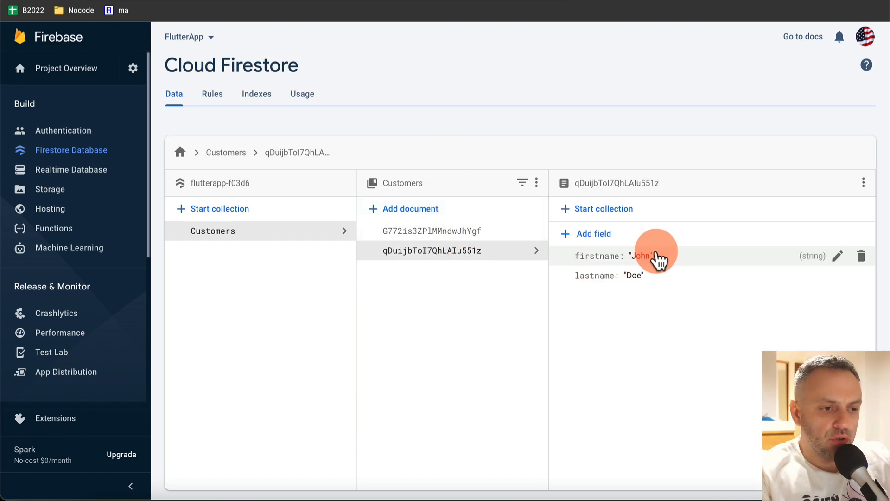
- Update the second customer's firstname and lastname, then check the preview
{"action": "left_click", "coordinate": [657, 259]}
{"action": "double_click", "coordinate": [753, 281]}
{"action": "type", "text": "Ja"}
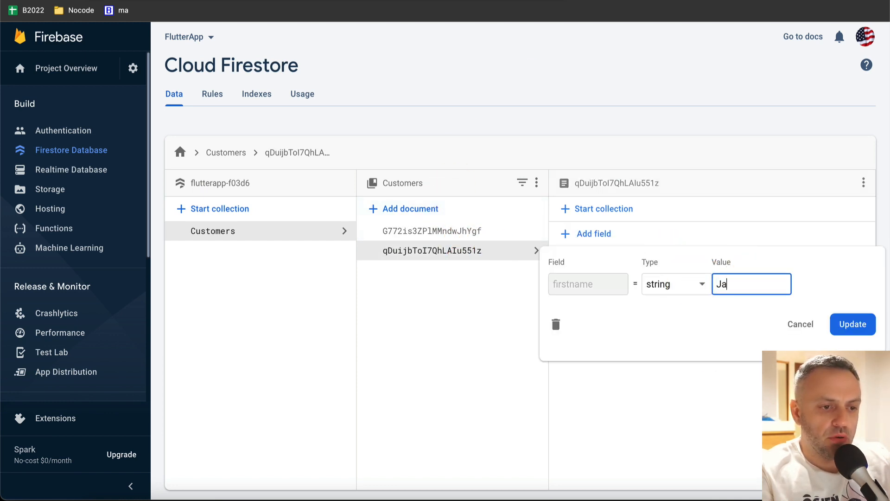
{"action": "type", "text": "mes"}
{"action": "left_click", "coordinate": [850, 325]}
{"action": "left_click", "coordinate": [661, 277]}
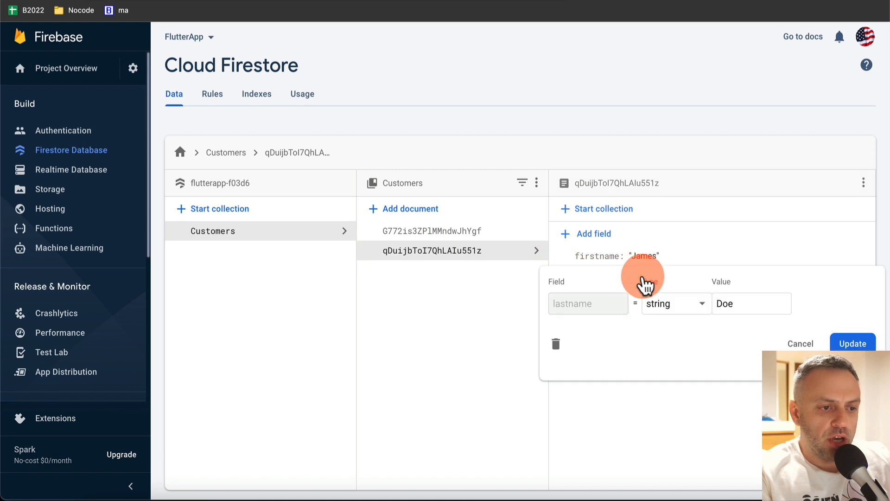
{"action": "left_click", "coordinate": [740, 302]}
{"action": "type", "text": "Ni"}
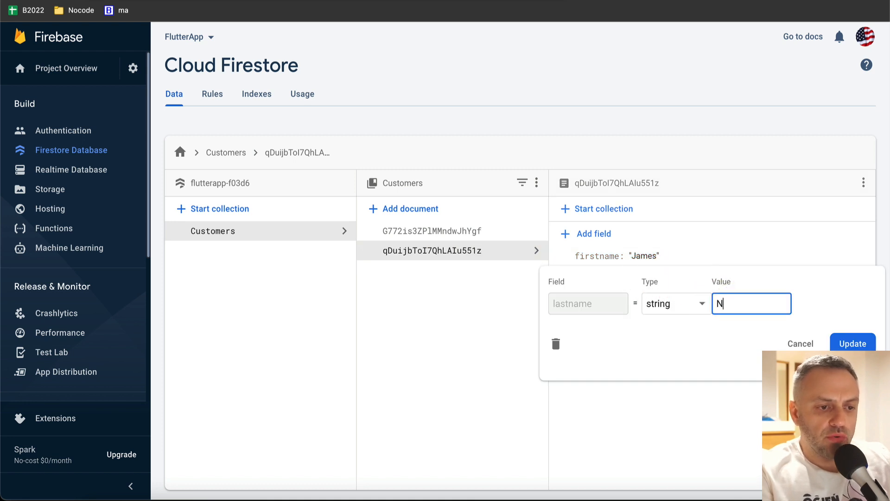
{"action": "left_click", "coordinate": [876, 344]}
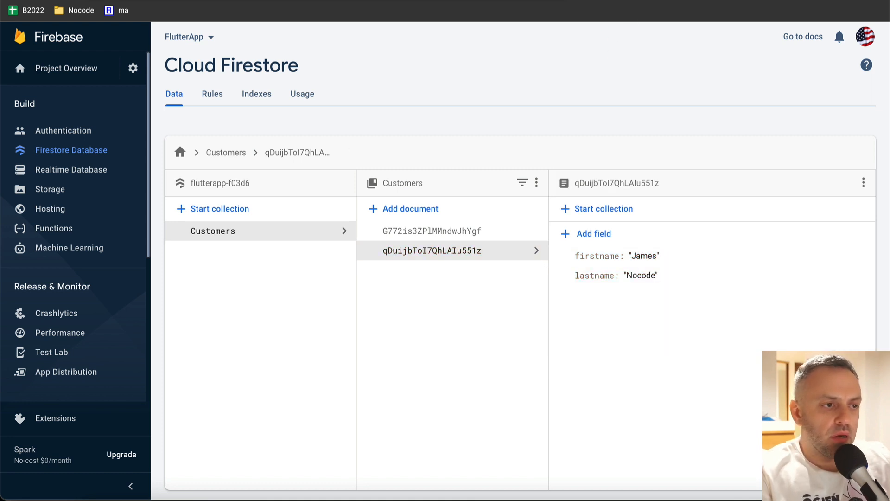
{"action": "left_click", "coordinate": [608, 0]}
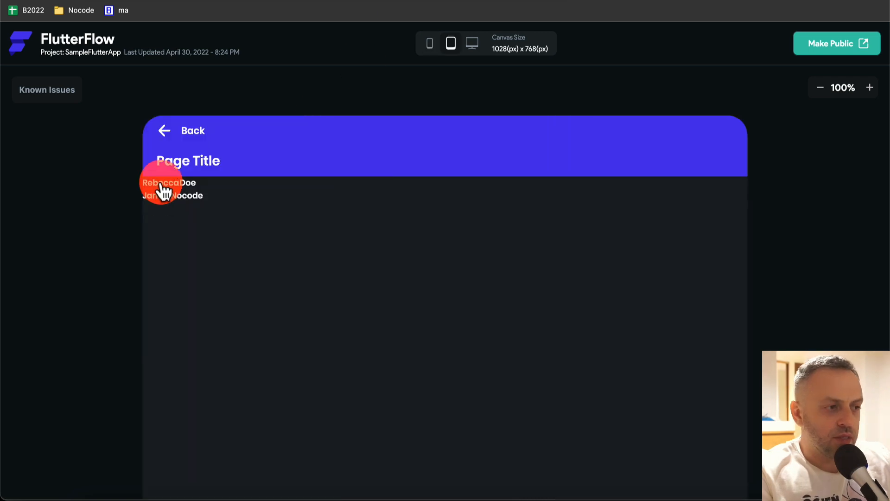
- Switch the preview canvas to the 375x812 iPhone 11 Pro size
{"action": "left_click", "coordinate": [432, 45]}
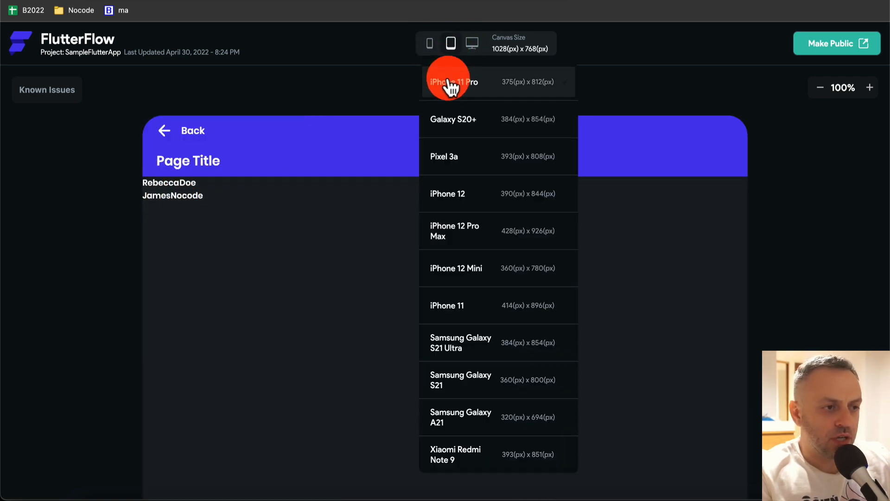
{"action": "left_click", "coordinate": [448, 84]}
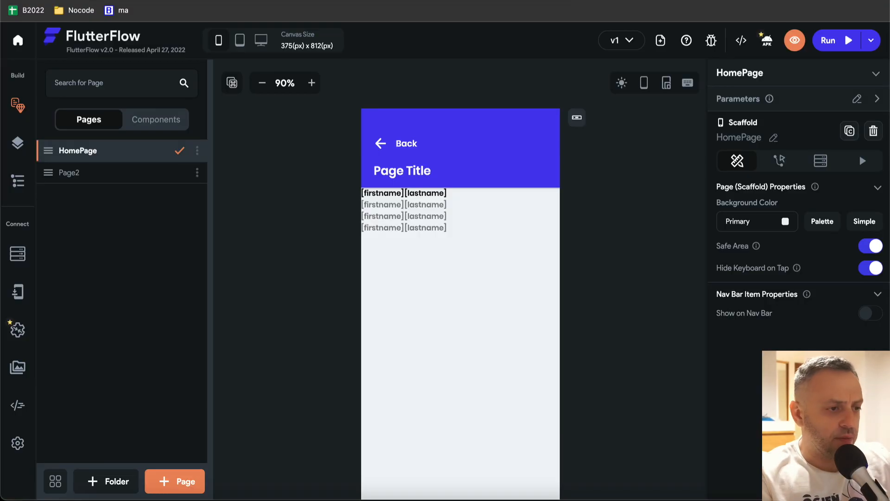
- Scroll through the Create A Project With Firebase steps in the FlutterFlow docs
{"action": "left_click_drag", "start_coordinate": [283, 132], "coordinate": [283, 207]}
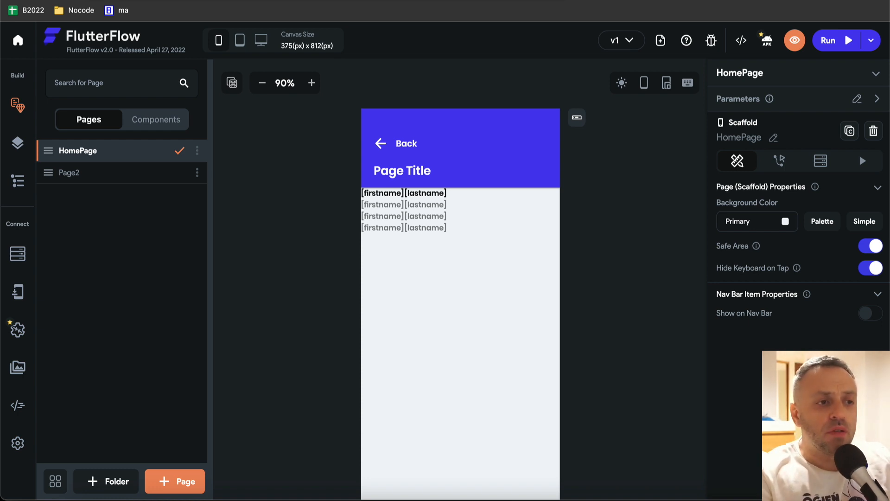
- Bring up Firebase Console's Cloud Firestore data for the Customers collection
{"action": "left_click", "coordinate": [372, 1]}
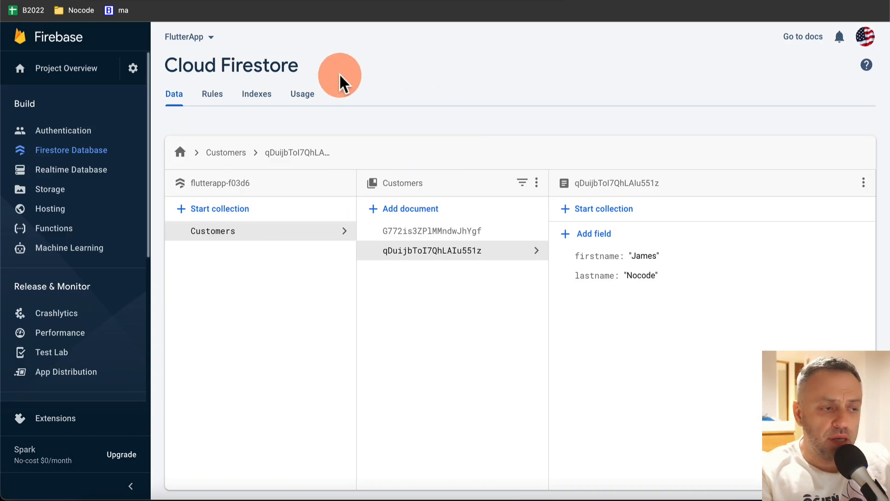